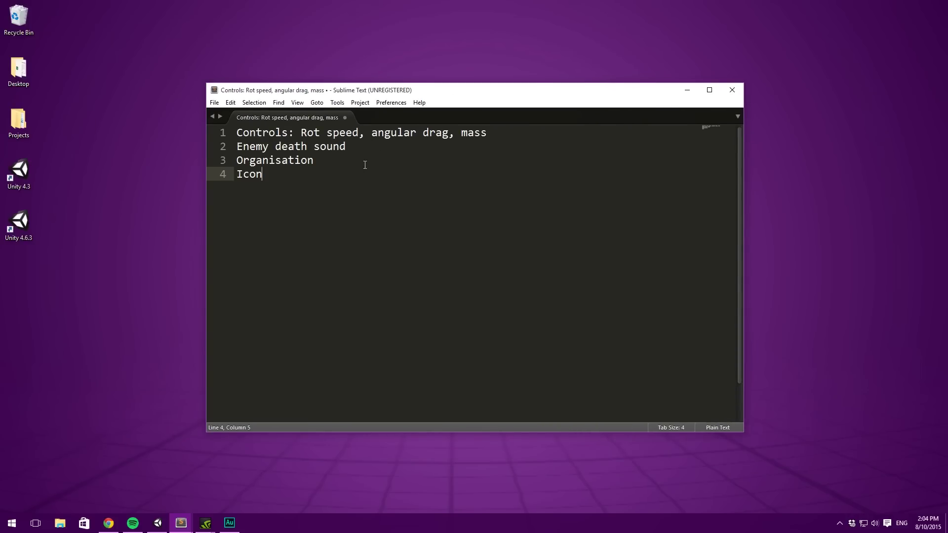
drag(366, 155, 237, 150)
click(277, 151)
drag(372, 151, 228, 149)
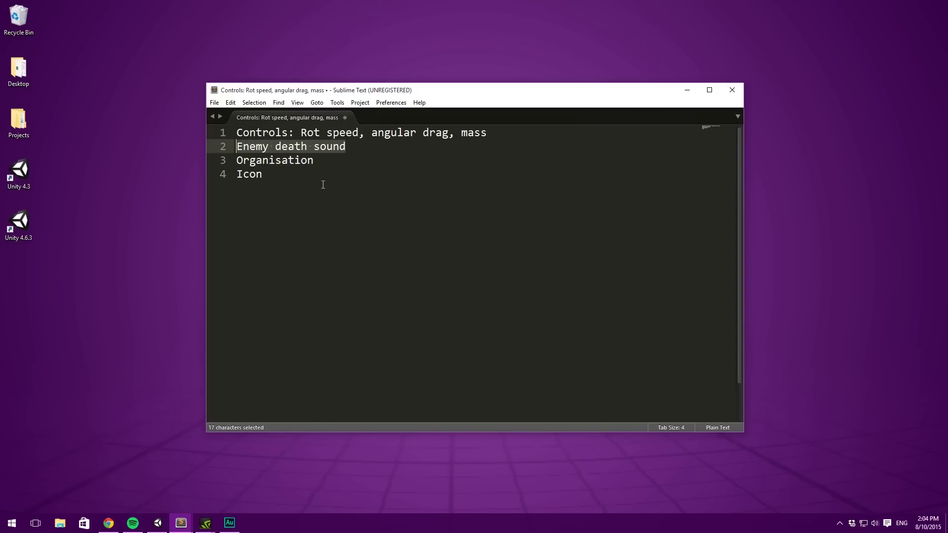
drag(328, 161, 207, 163)
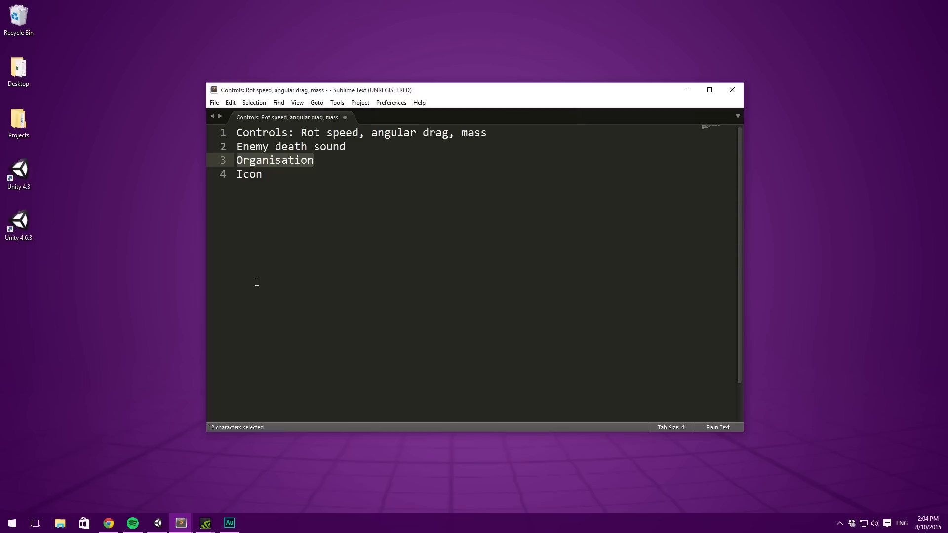
drag(298, 211, 234, 178)
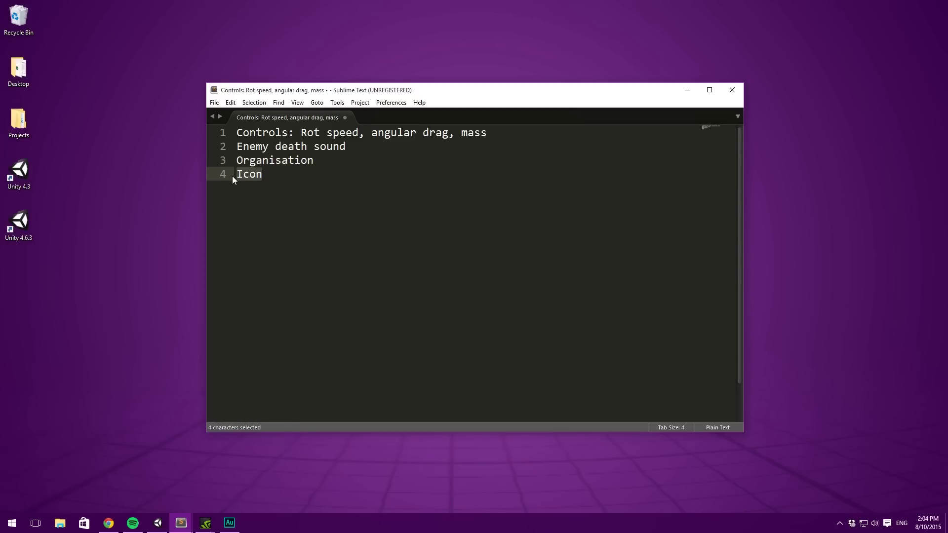
Step: Append "- UPA Toolkit" to the Icon line of the to-do list
click(291, 180)
text(- UPA Toolkit)
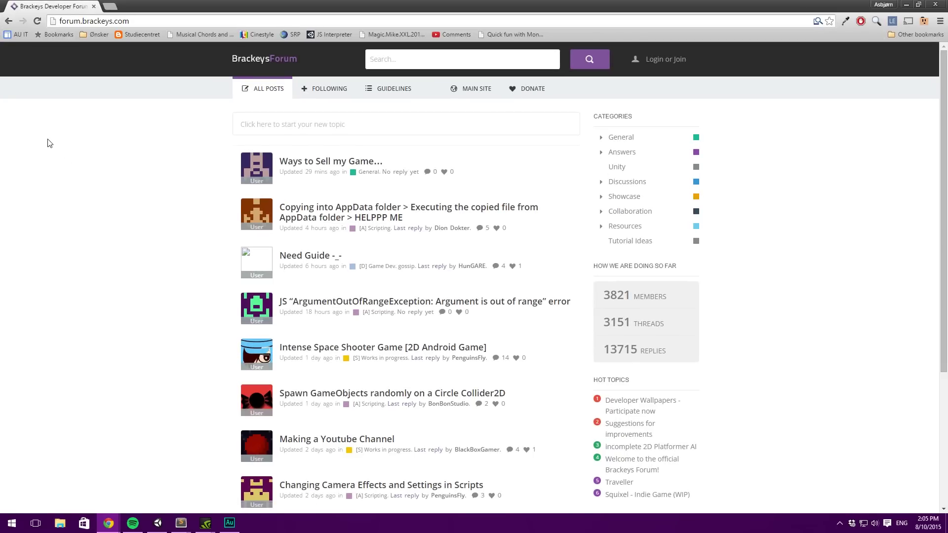
double_click(236, 6)
click(499, 6)
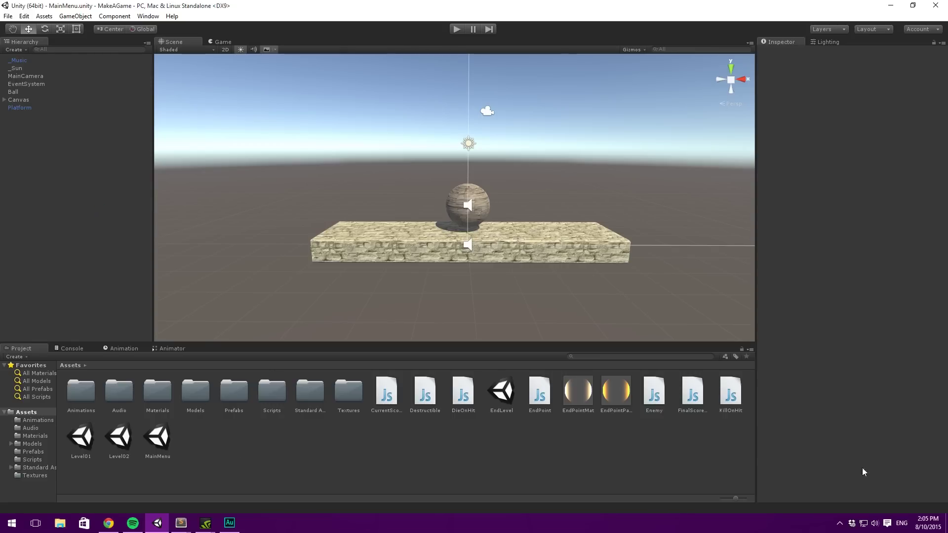
drag(947, 11, 947, 148)
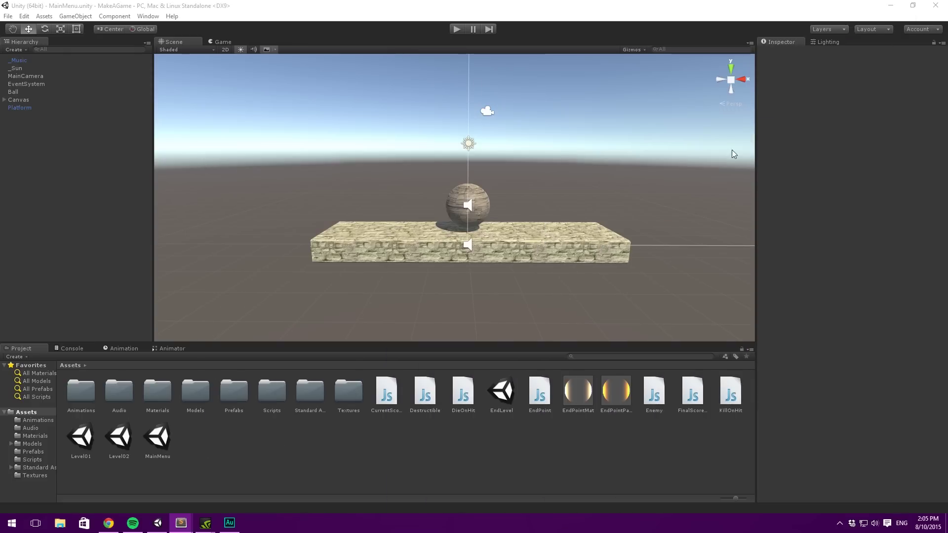
Step: Run the game in Unity from the MainMenu scene, lower the music volume, and start playing
click(488, 5)
click(456, 29)
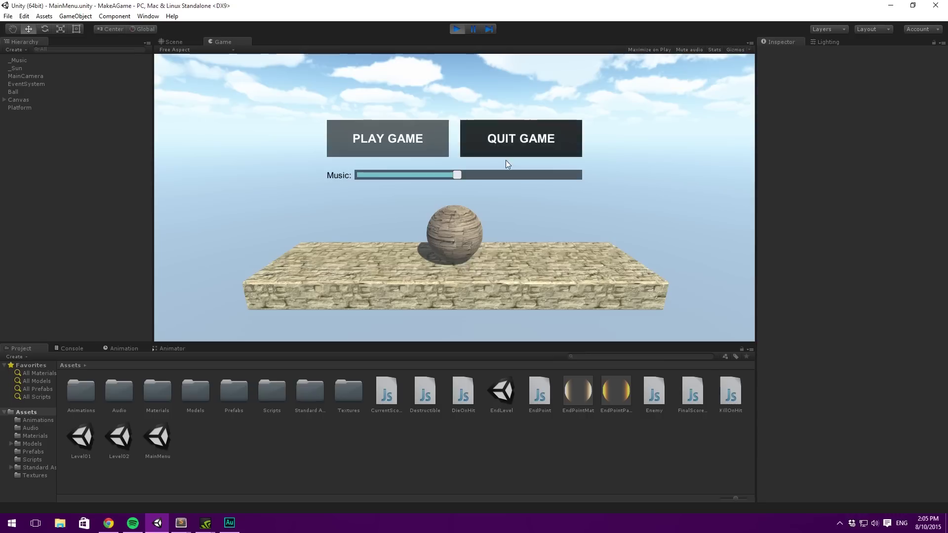
drag(458, 175, 419, 176)
click(419, 138)
Step: Play through the first level, collecting the coins, jumping on the mushroom enemy, and rolling to the end point
key(Right)
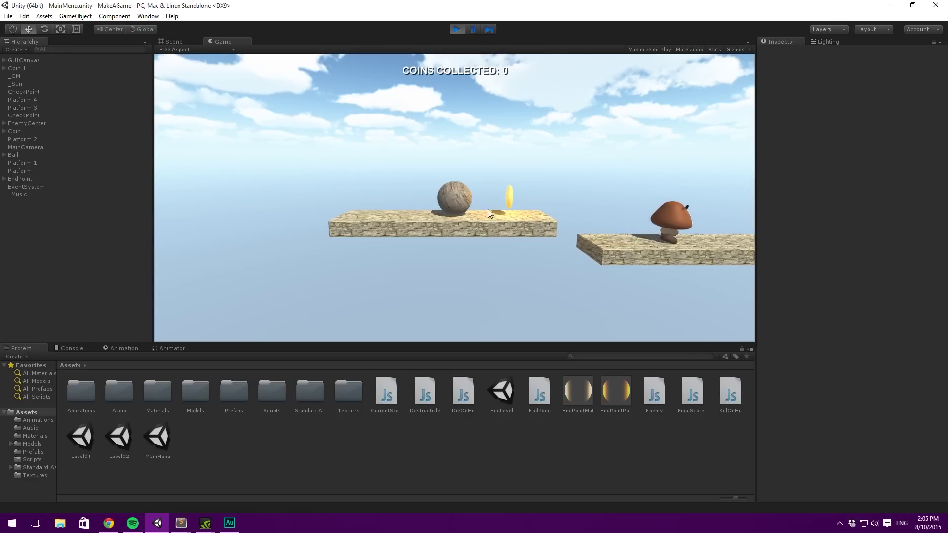
key(space)
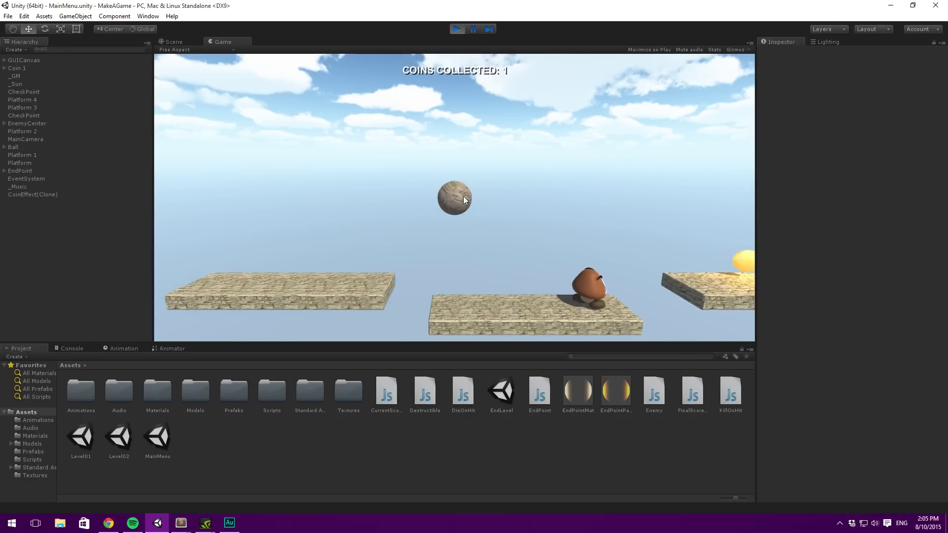
key(Left)
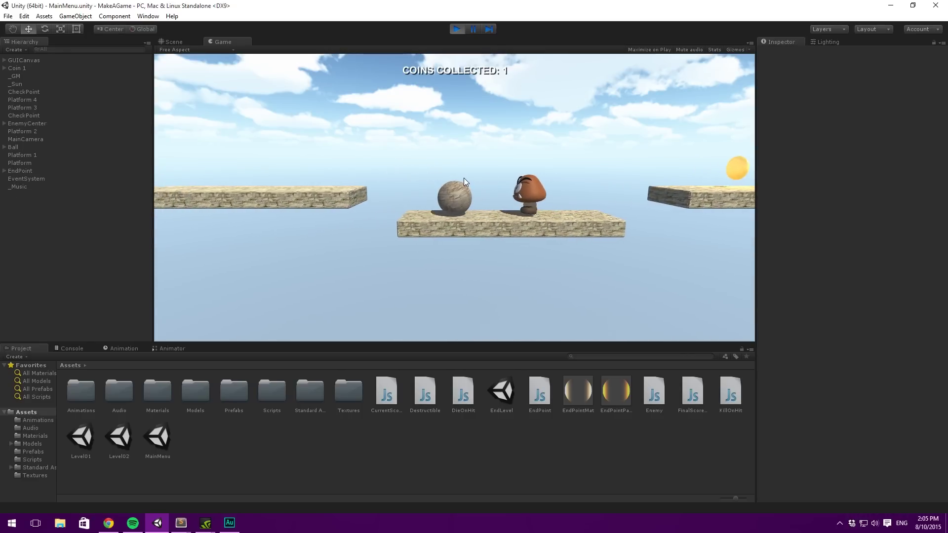
key(space)
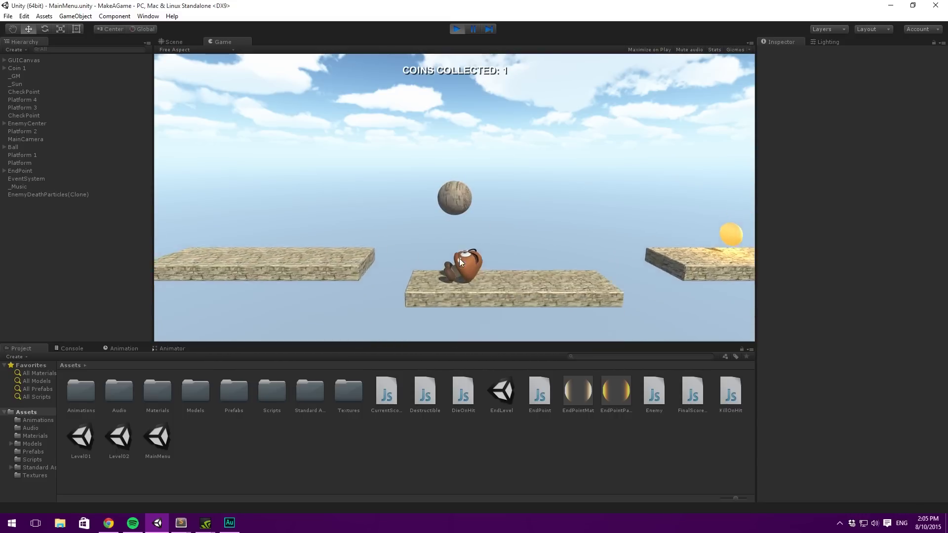
key(Right)
key(space)
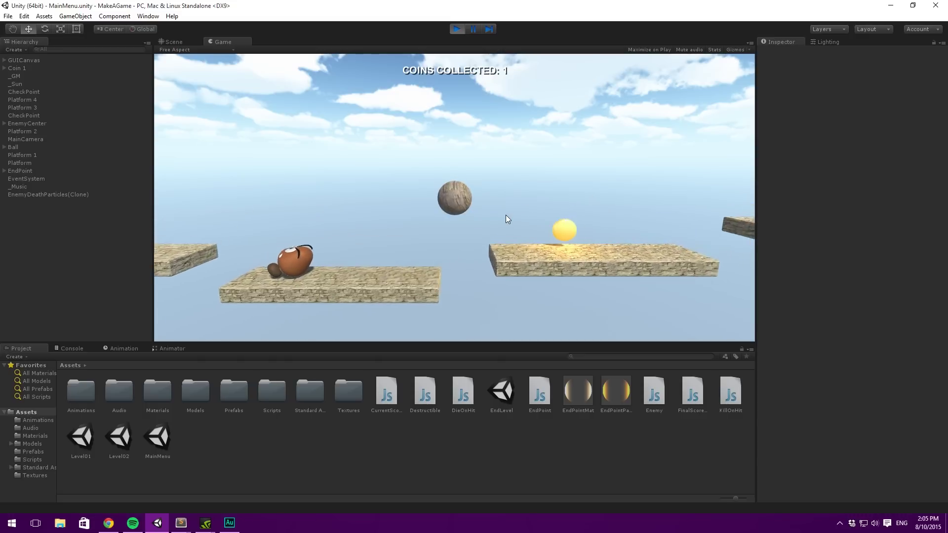
key(space)
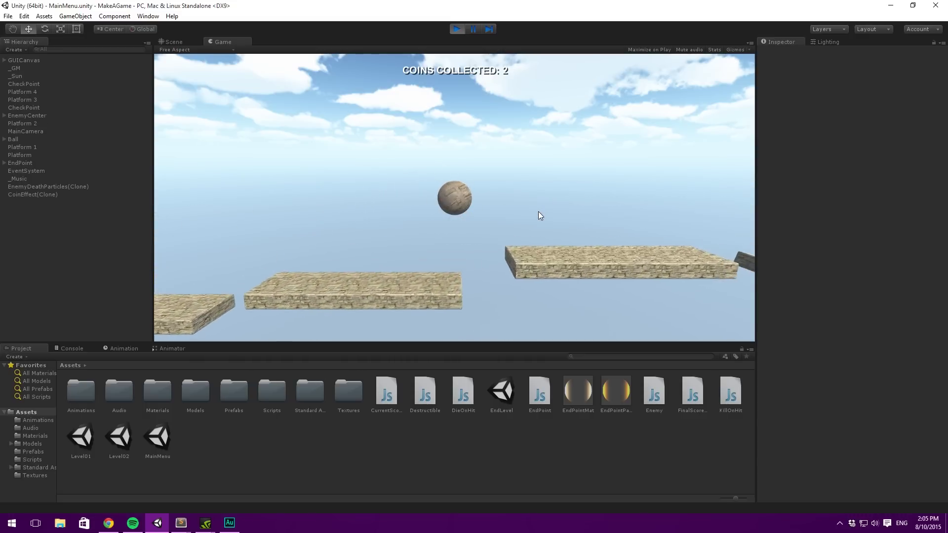
key(space)
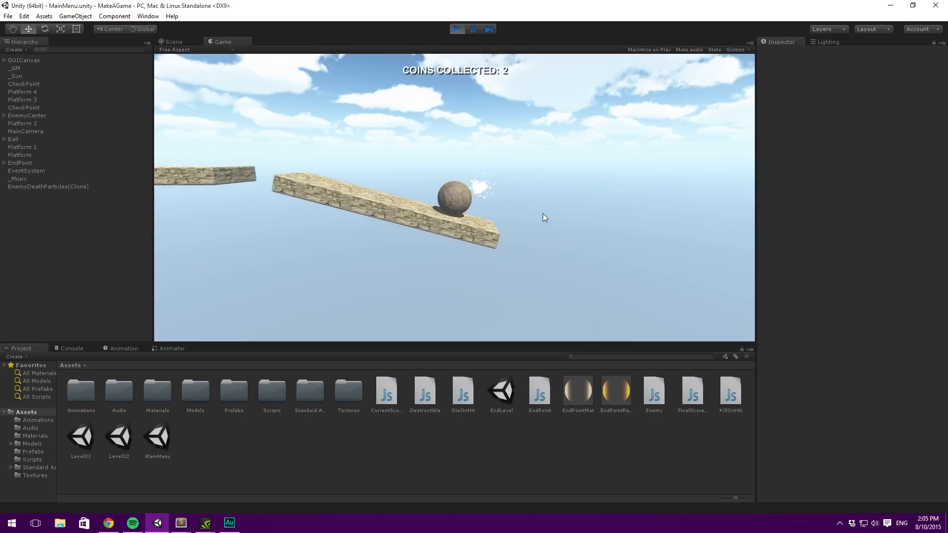
key(Right)
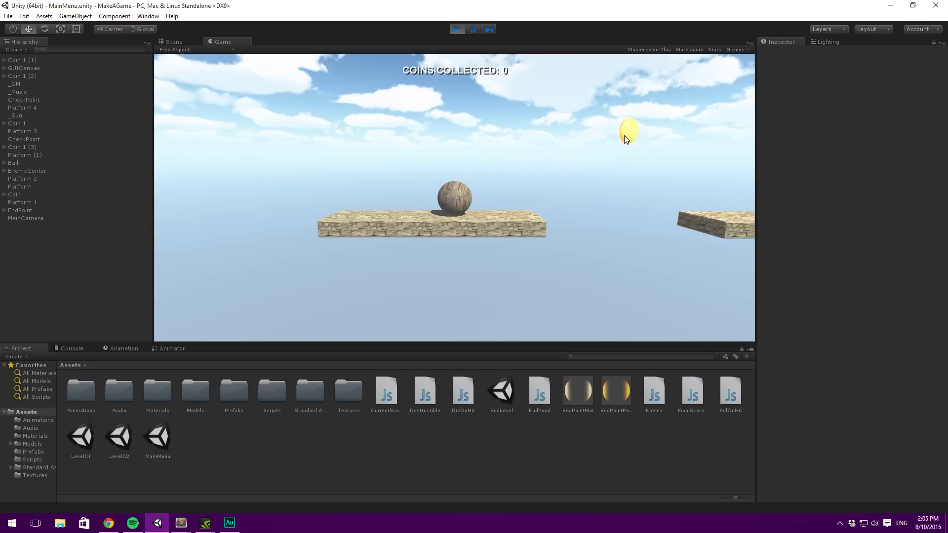
Step: Play through the second level, collecting coins and jumping across its platforms, and stop the game
key(space)
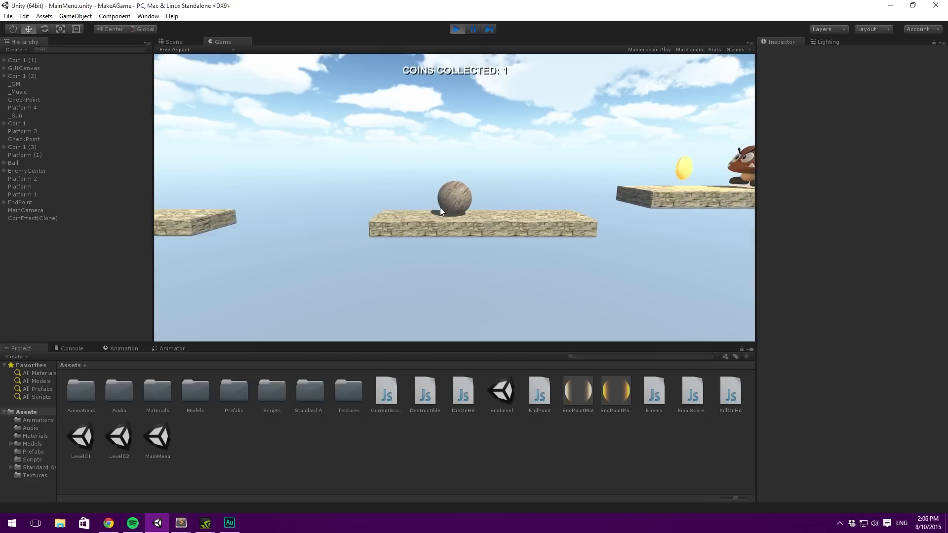
key(space)
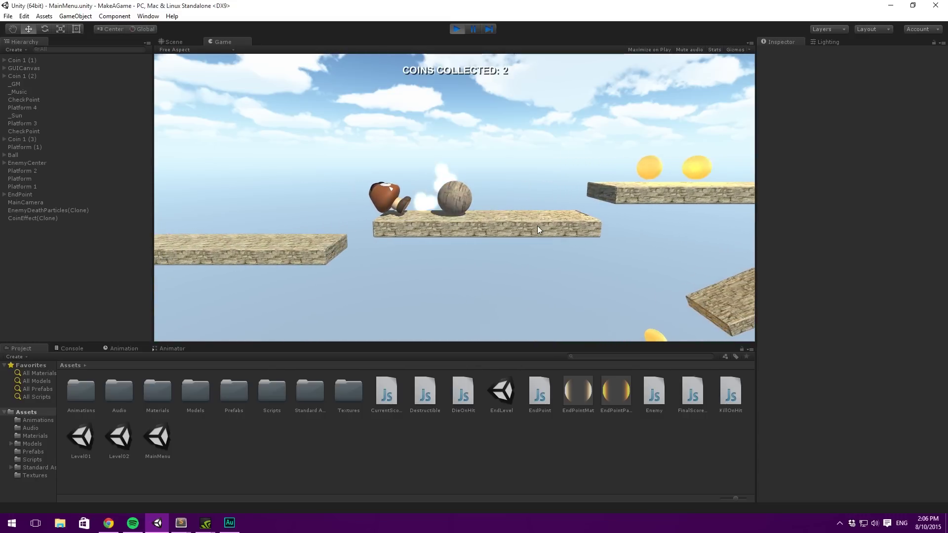
key(space)
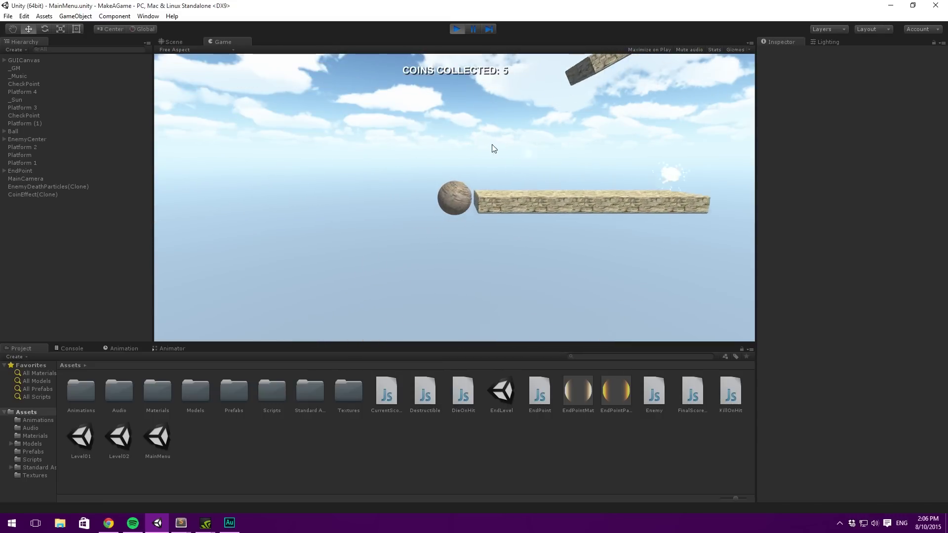
click(456, 29)
Step: Open the Level02 scene and examine its platform layout
scroll(560, 201, down, 10)
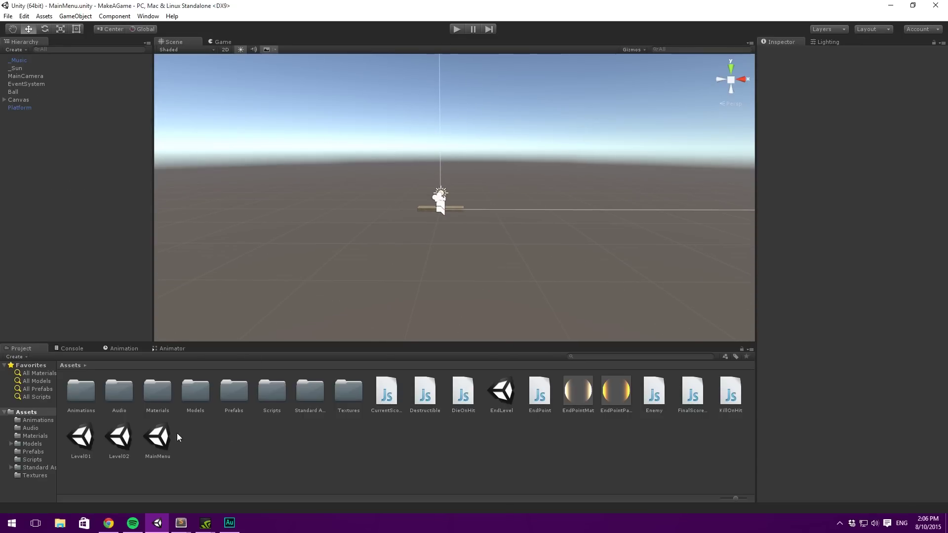
double_click(116, 438)
middle_drag(685, 193, 496, 203)
scroll(496, 202, up, 8)
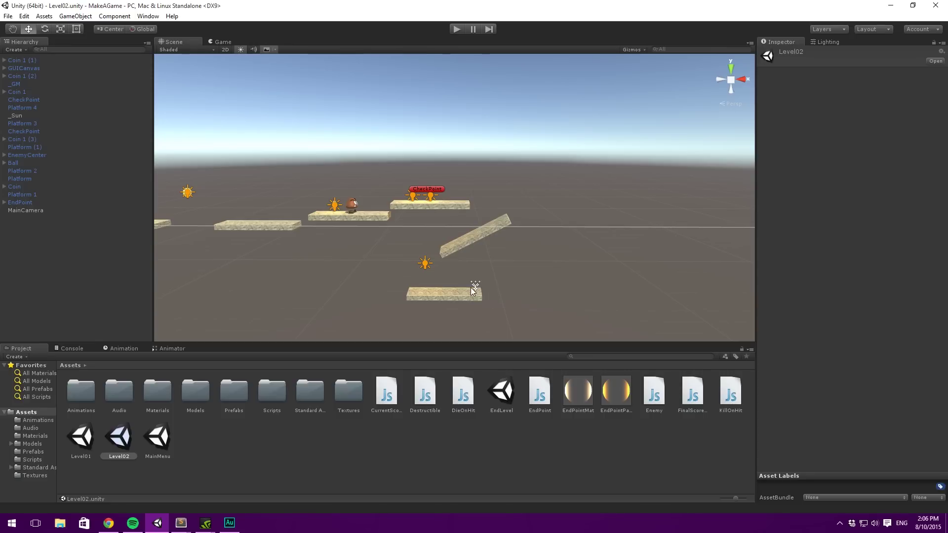
Step: Open the EndLevel scene and examine its ball and platform
double_click(502, 392)
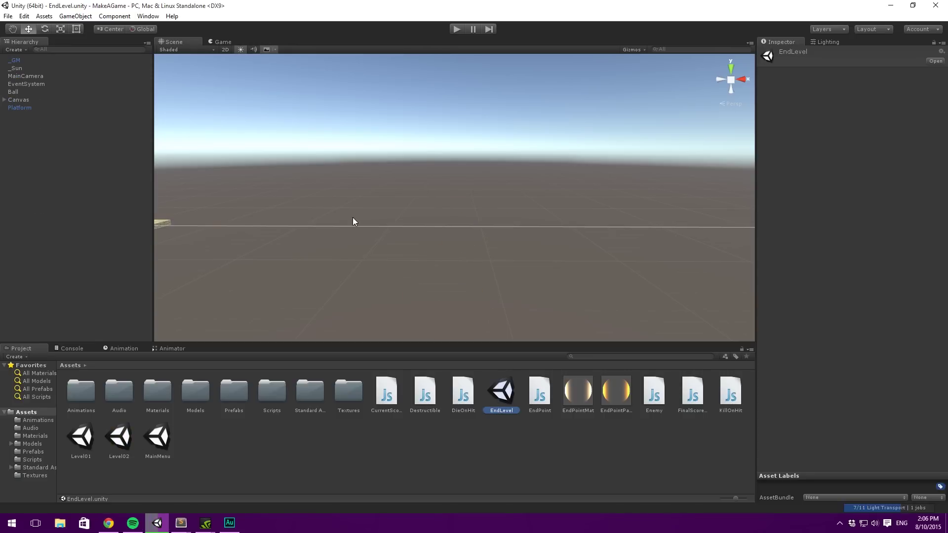
scroll(532, 207, up, 5)
middle_drag(534, 148, 444, 192)
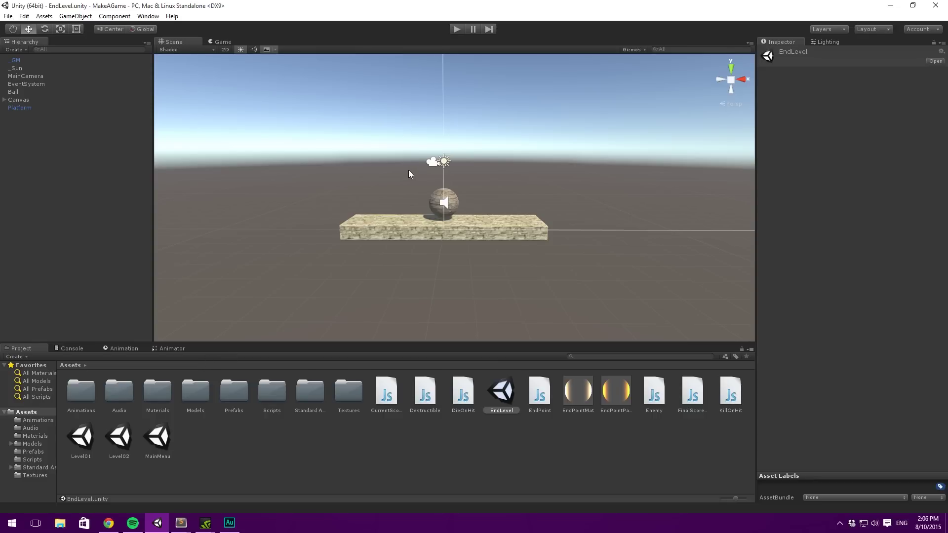
Step: Open the MainMenu scene briefly, and switch to the Level01 scene for editing
click(164, 446)
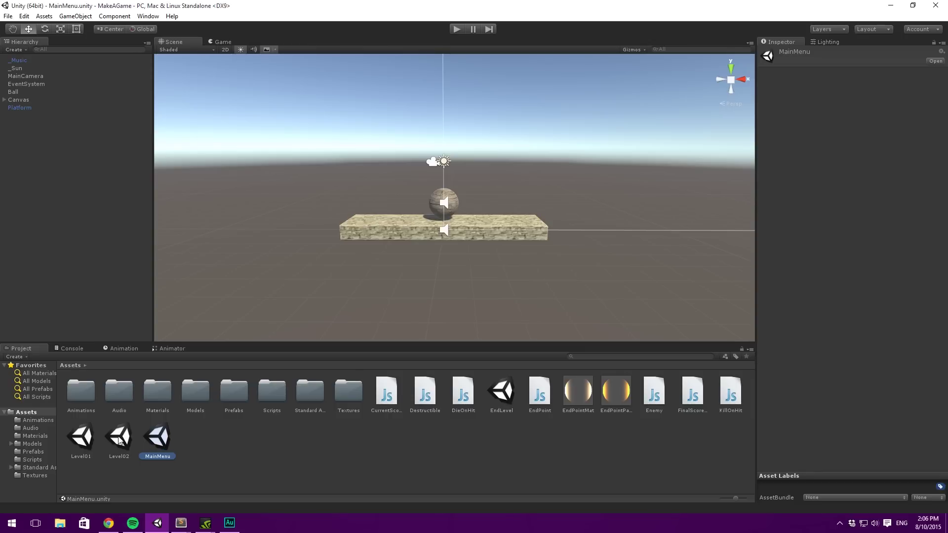
double_click(88, 442)
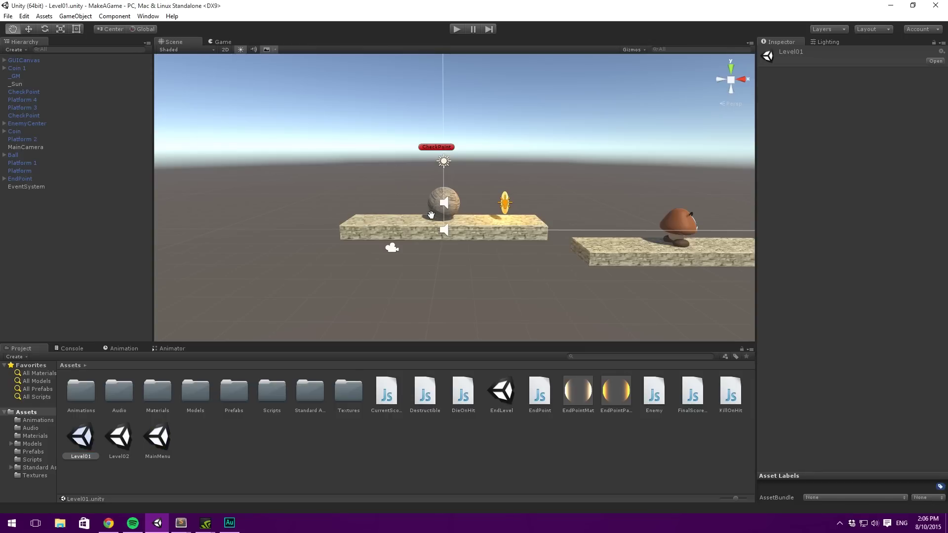
middle_drag(432, 215, 380, 220)
scroll(393, 195, up, 5)
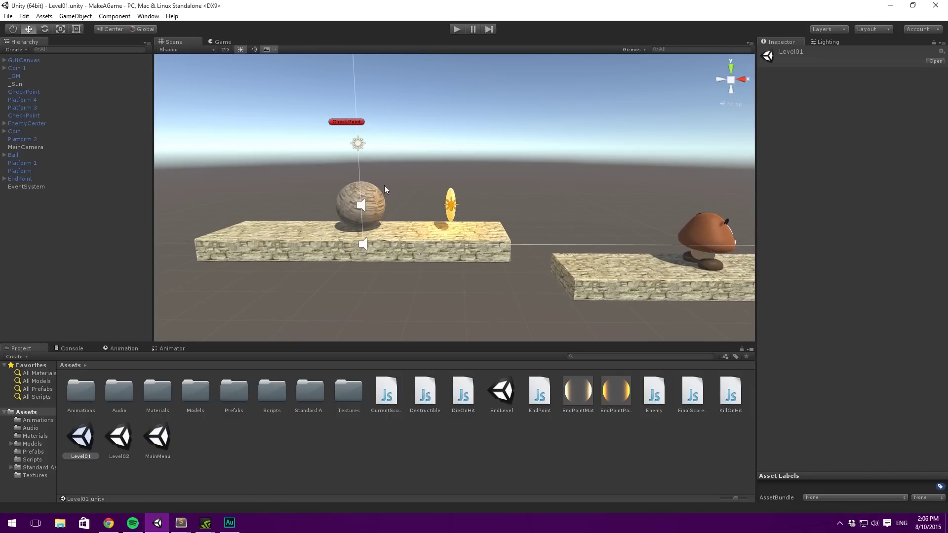
right_click(384, 438)
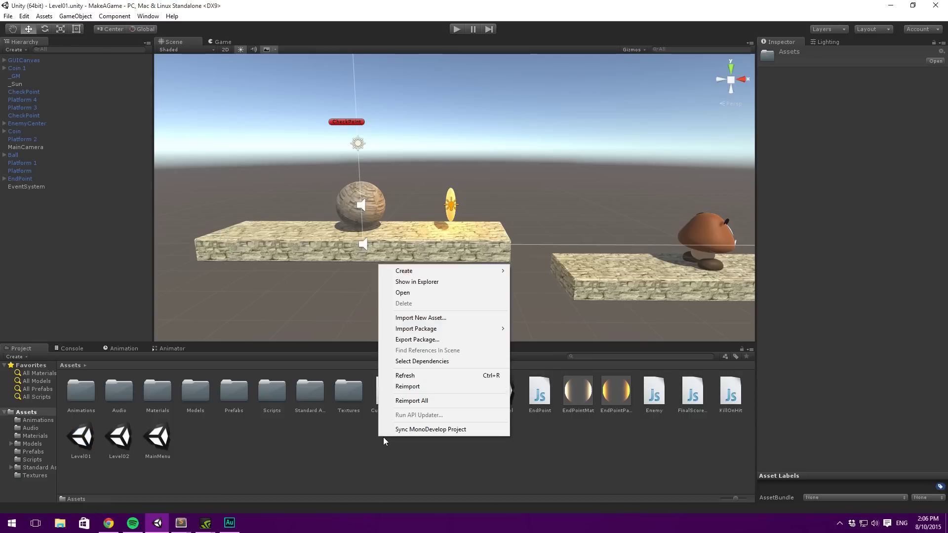
mouse_move(451, 273)
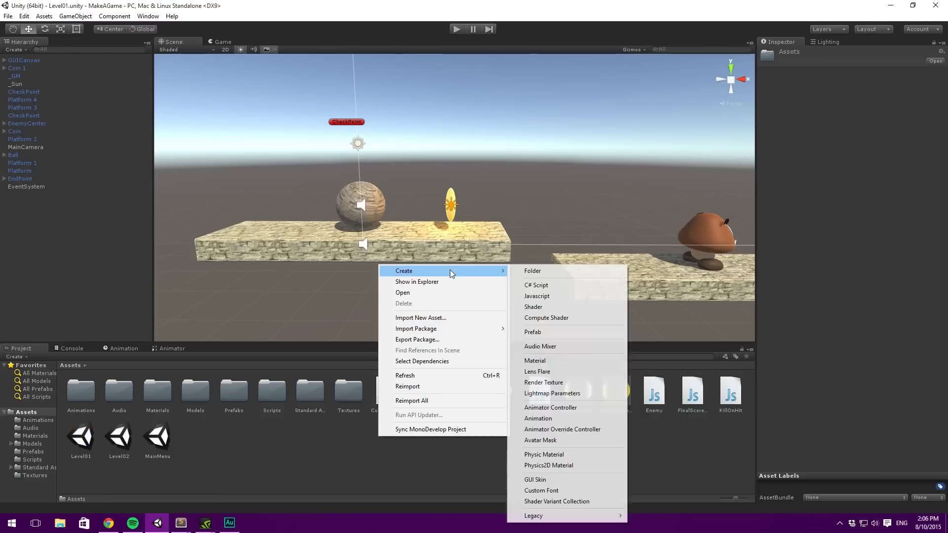
click(459, 62)
middle_drag(339, 128, 372, 129)
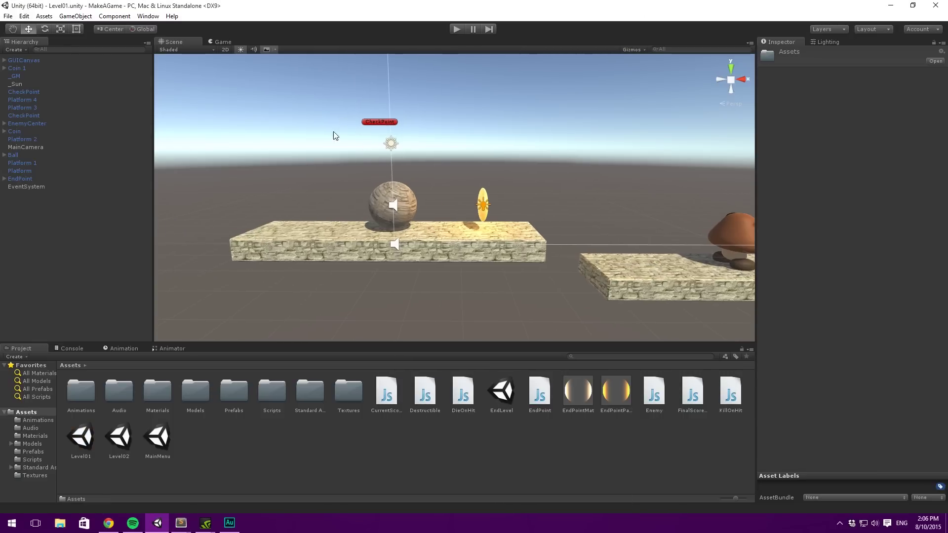
Step: Set the angular drag of the Ball's Rigidbody to 10
click(13, 156)
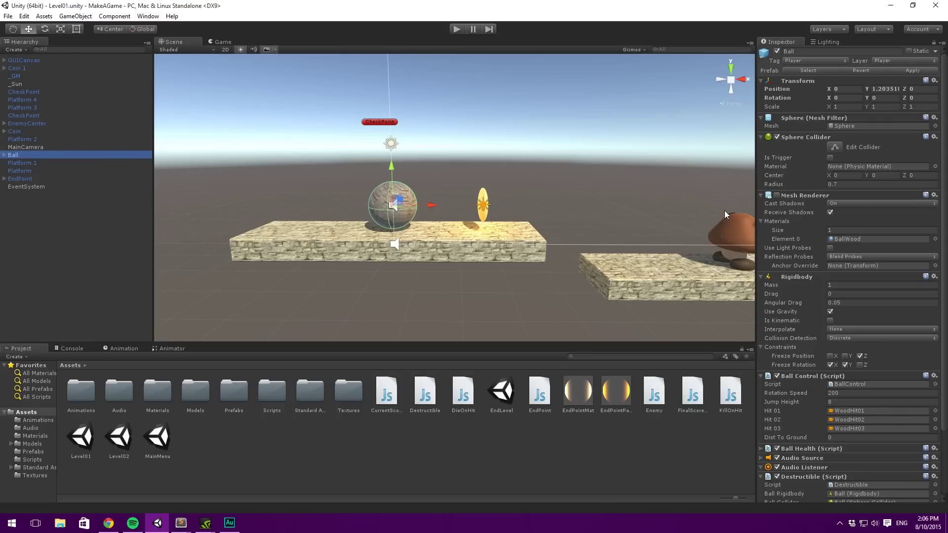
scroll(838, 204, down, 3)
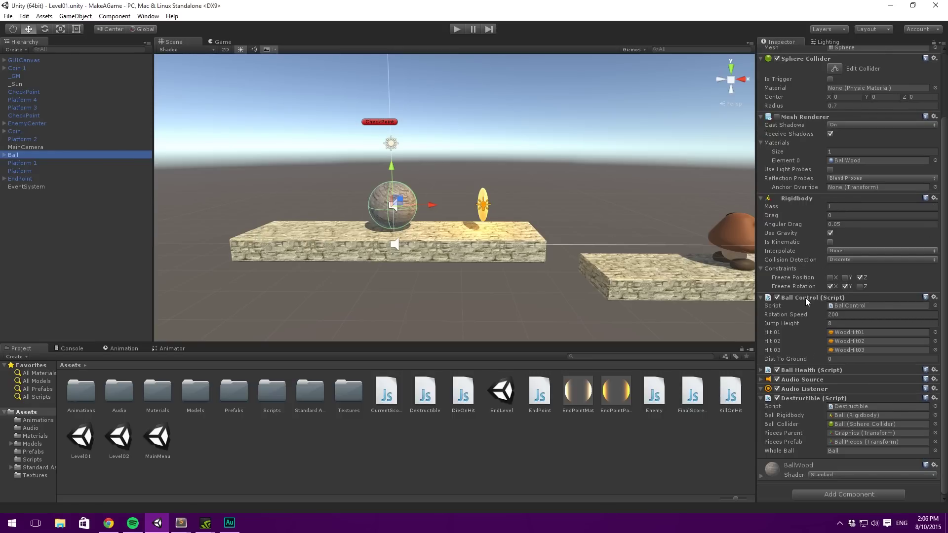
click(843, 314)
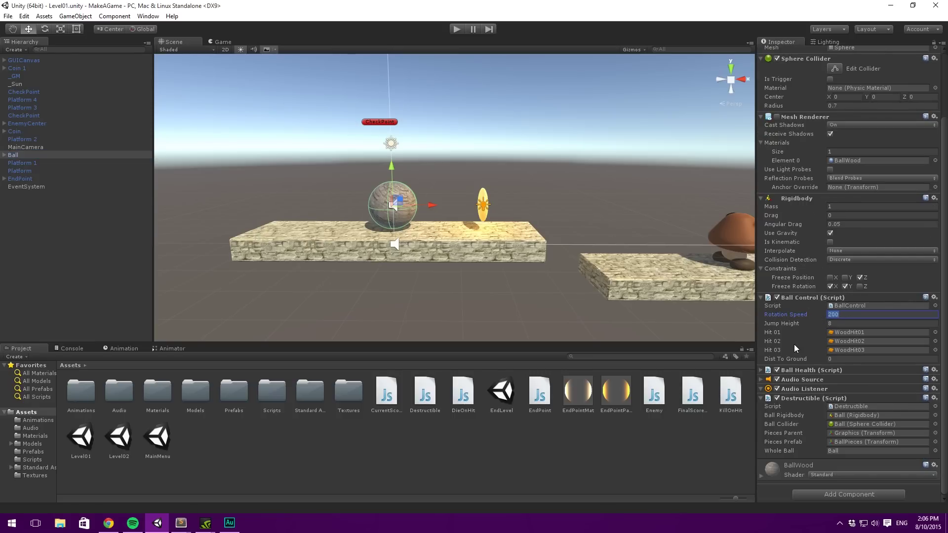
click(853, 224)
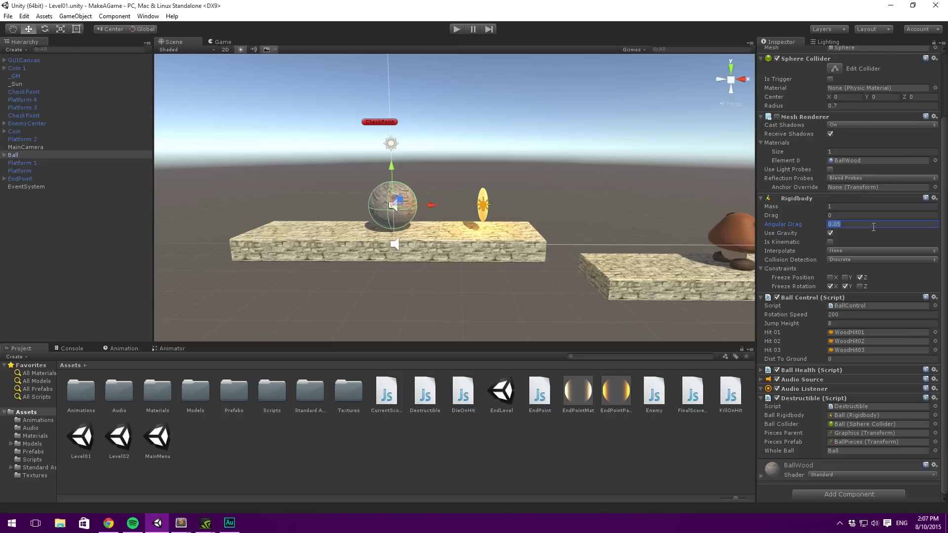
text(10)
Step: Set the rotation speed in the Ball's Ball Control script to 2000
click(850, 316)
click(857, 314)
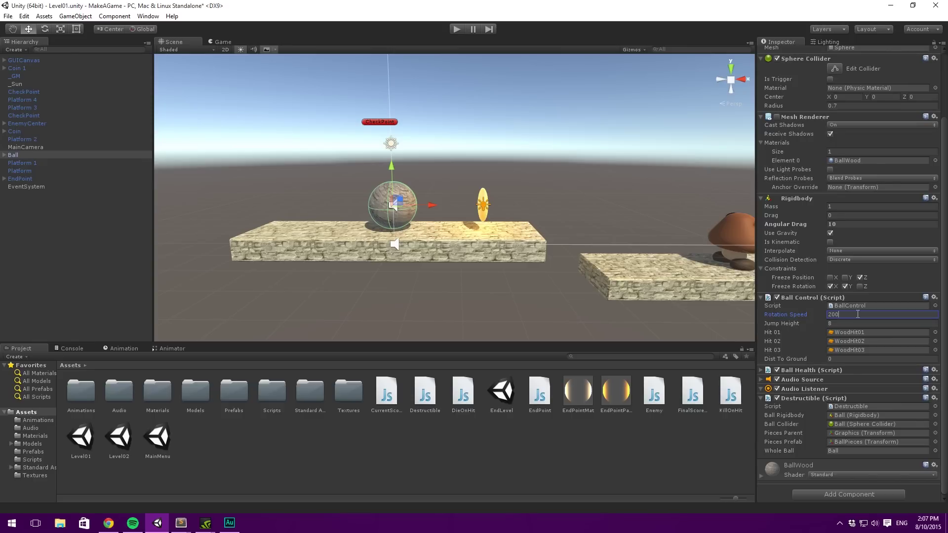
text(0)
Step: Set the mass of the Ball's Rigidbody to 2 and collapse the Rigidbody component
click(843, 206)
text(2)
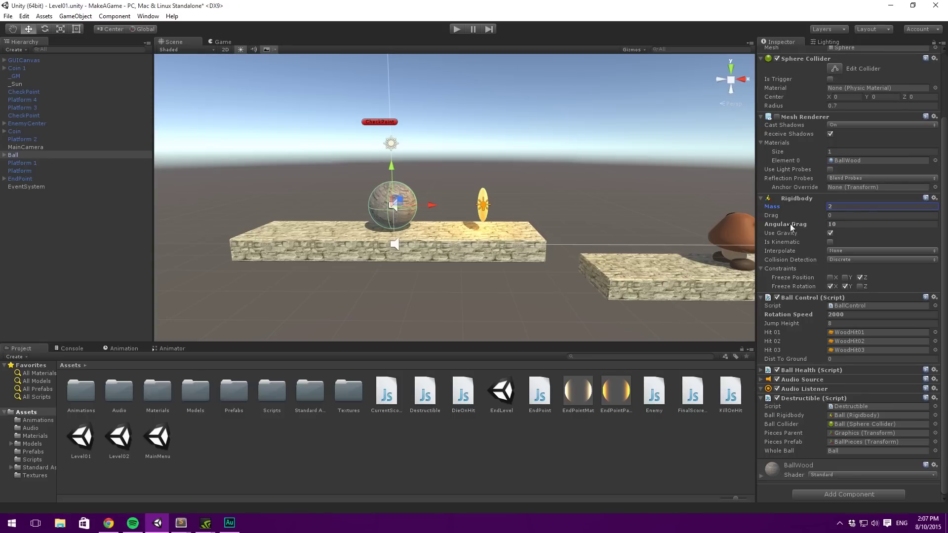
click(790, 197)
click(792, 197)
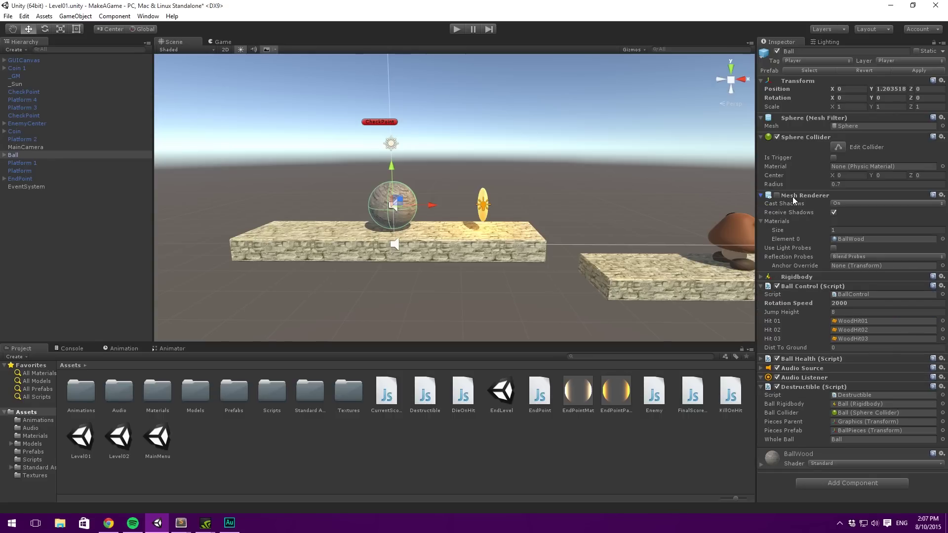
Step: Collapse the Ball's Mesh Renderer, expose its Rigidbody settings, and play-test Level01 by rolling and jumping the ball onto the enemy
click(793, 205)
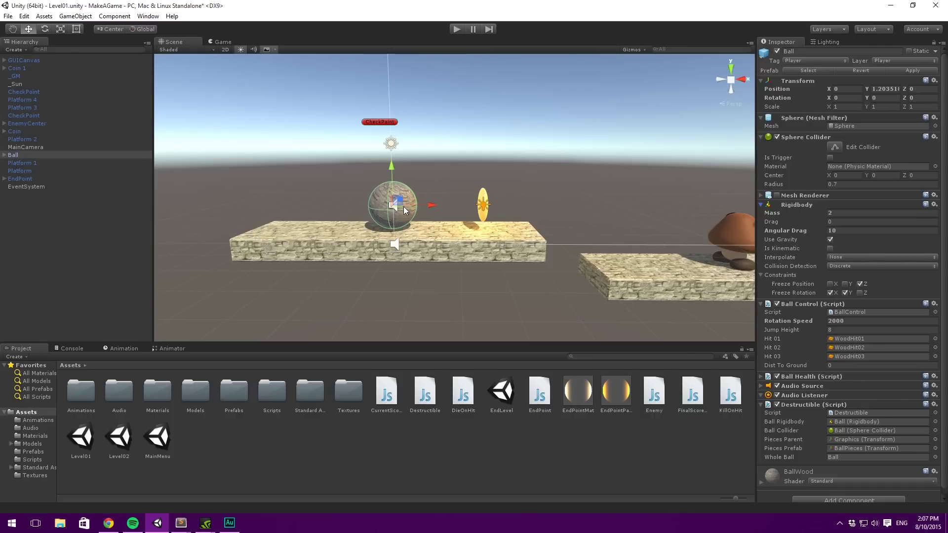
click(461, 29)
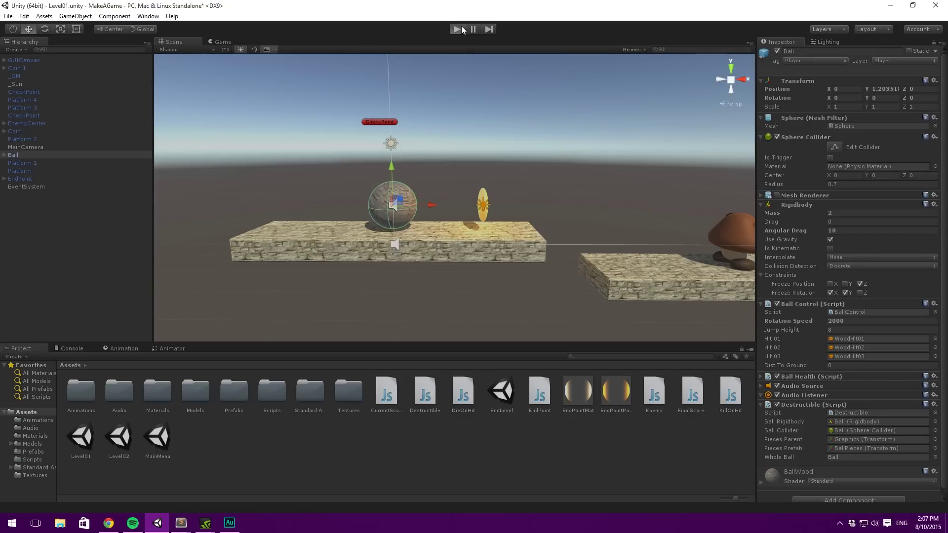
key(Right)
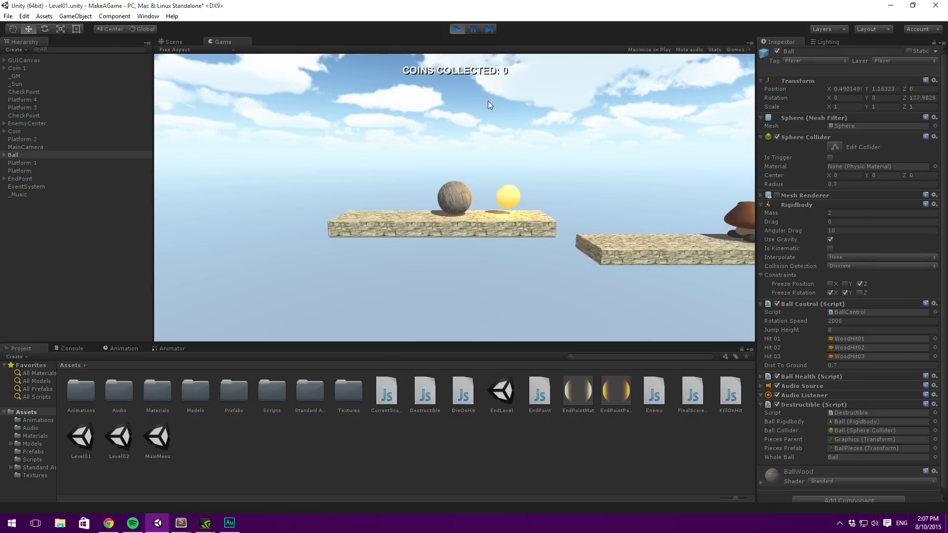
key(space)
key(Right)
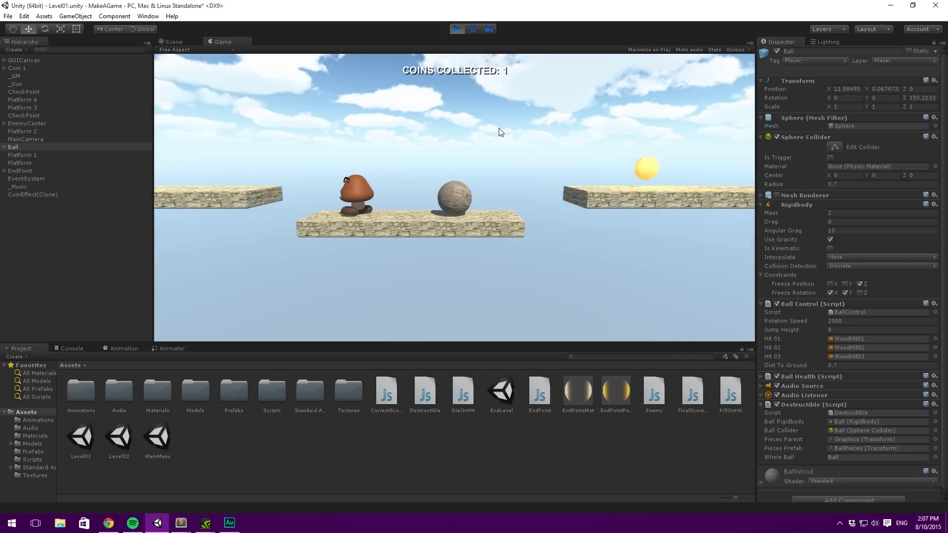
key(Left)
key(Right)
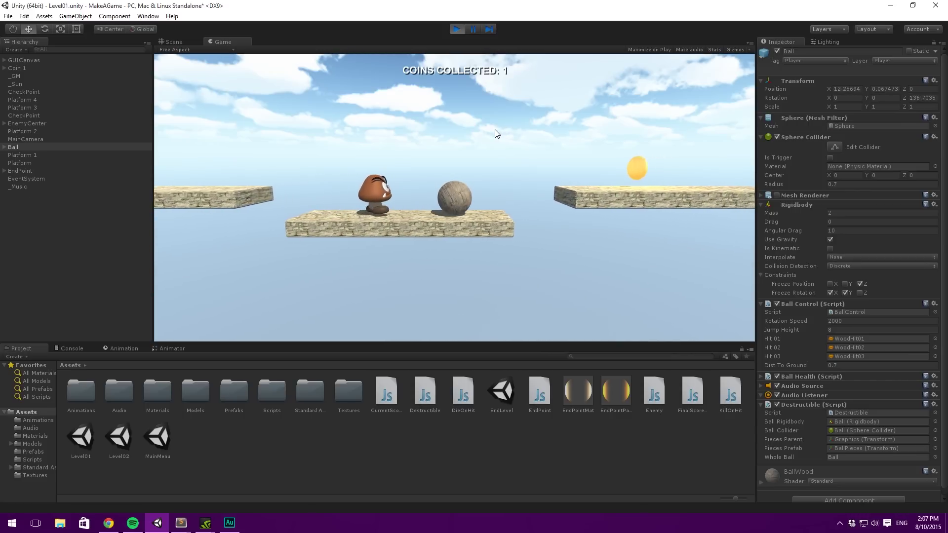
key(space)
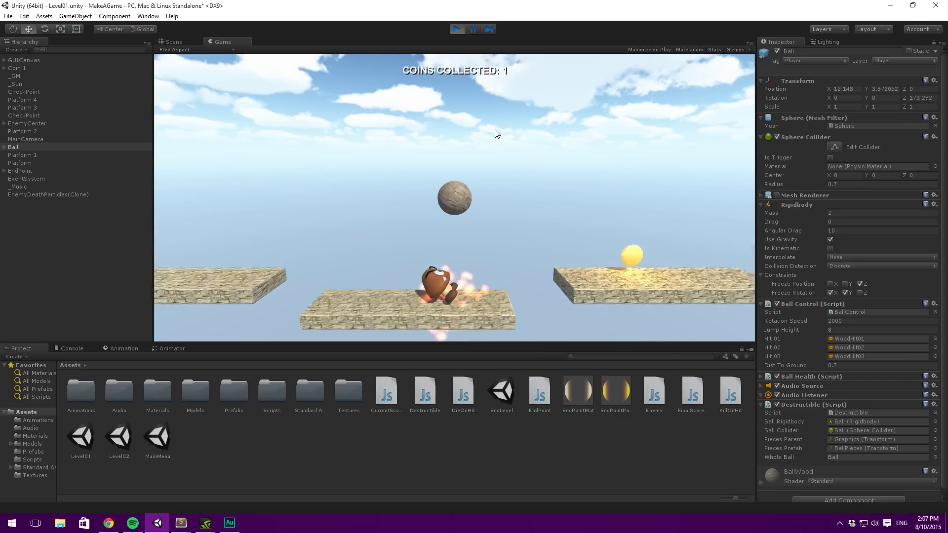
key(Left)
key(Right)
key(space)
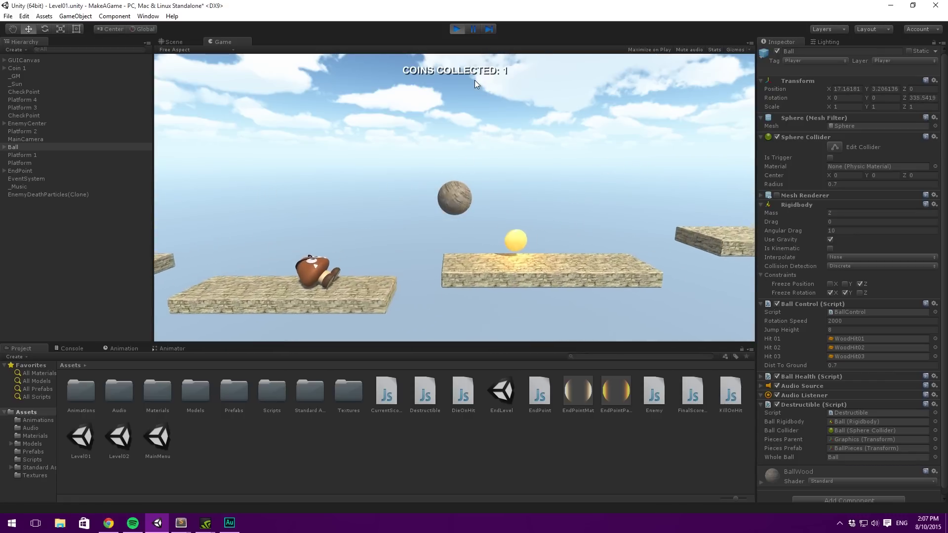
click(456, 29)
Step: Minimise the open windows and open the MAG Assets folder from the desktop
key(alt+Tab)
click(795, 26)
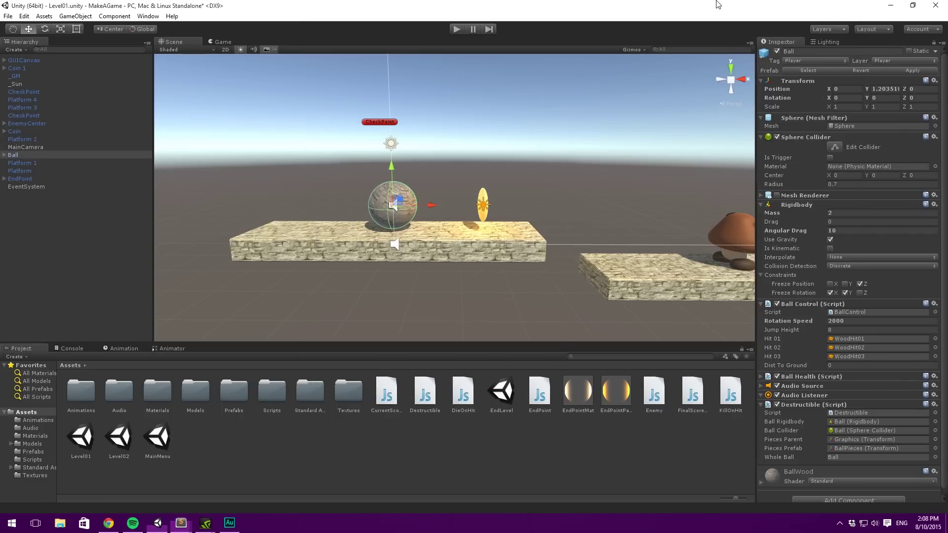
click(890, 5)
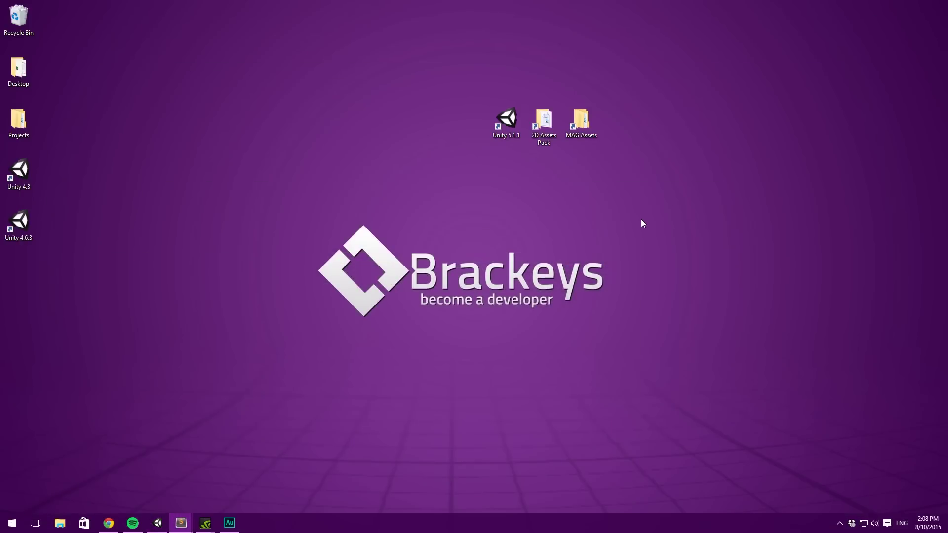
double_click(581, 121)
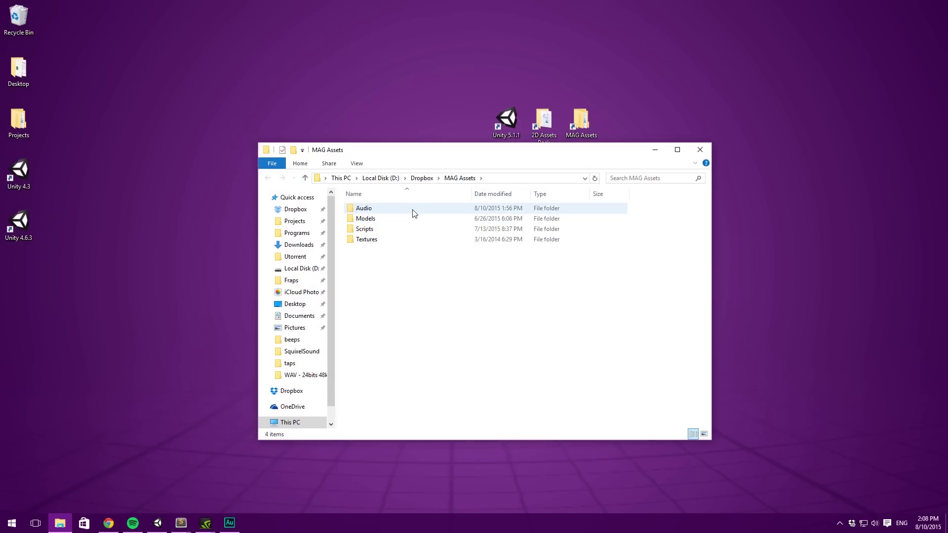
Step: Switch to Chrome and view the download section of the Make A Game Course page among the brackeys.com projects
key(alt+Tab)
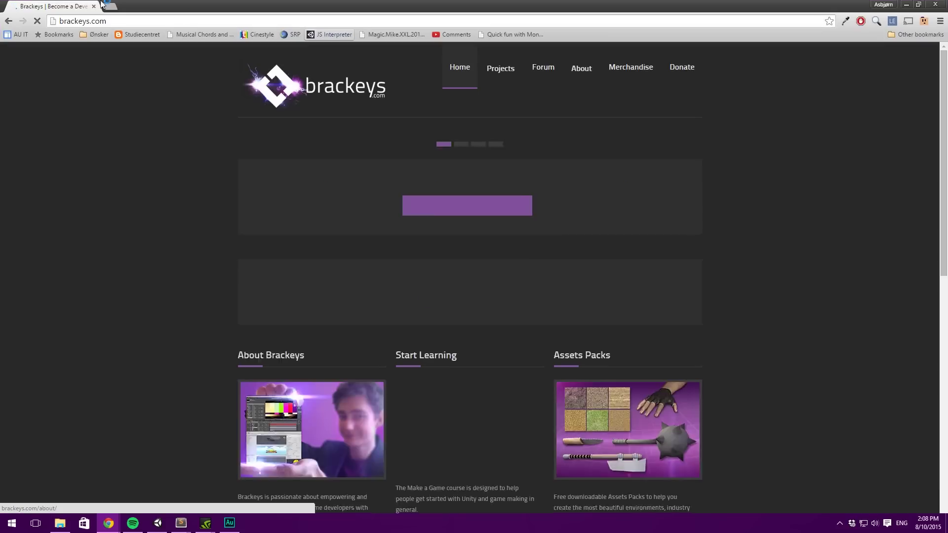
click(497, 64)
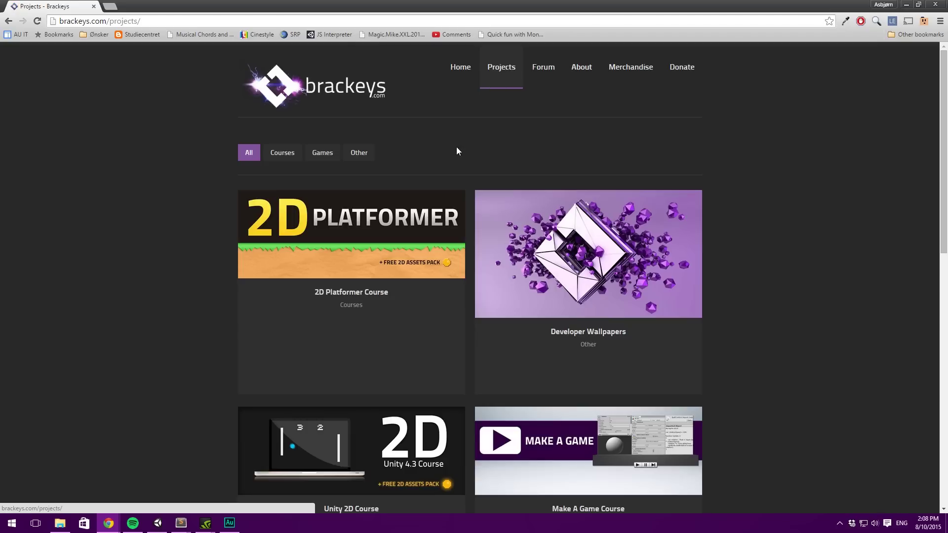
scroll(575, 266, down, 5)
click(575, 265)
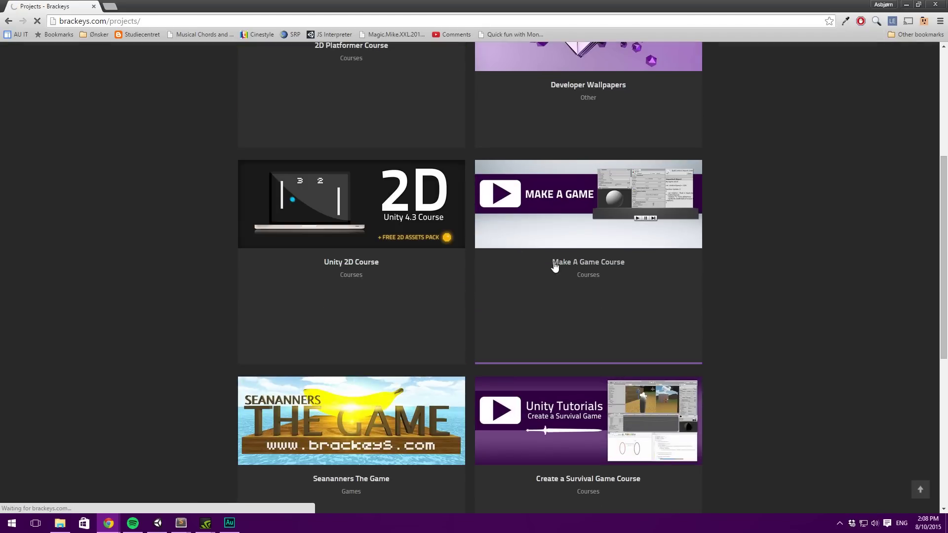
scroll(499, 294, down, 1)
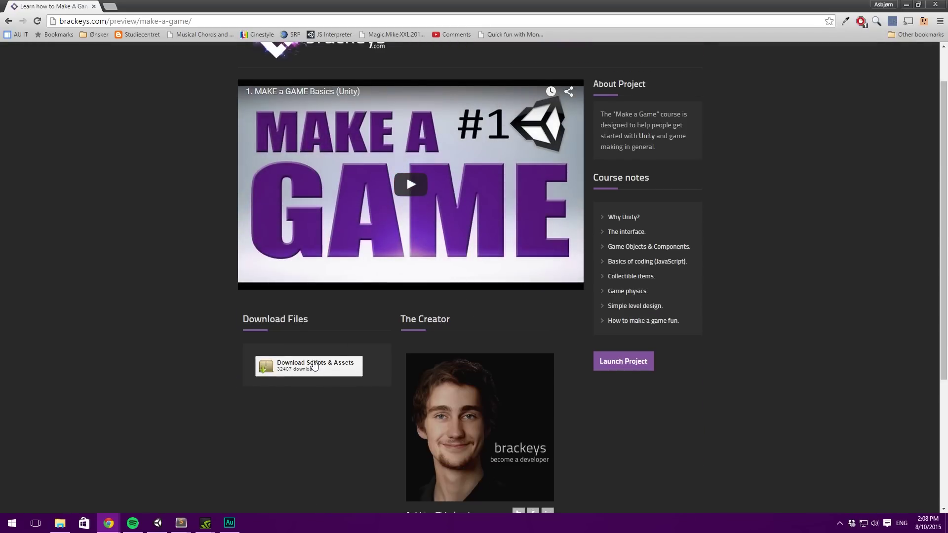
scroll(141, 292, up, 1)
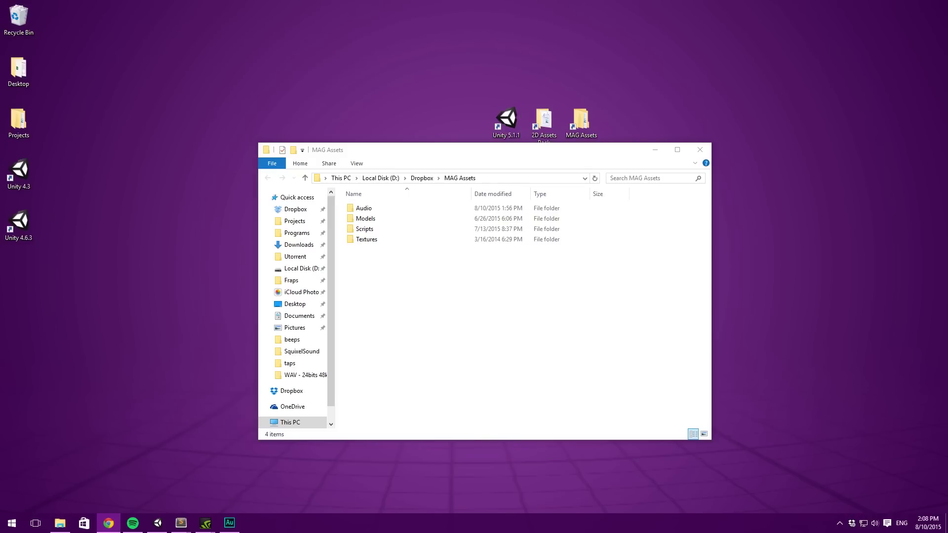
Step: Open the Audio folder in MAG Assets and try to preview Powerup.wav in the music player
click(493, 303)
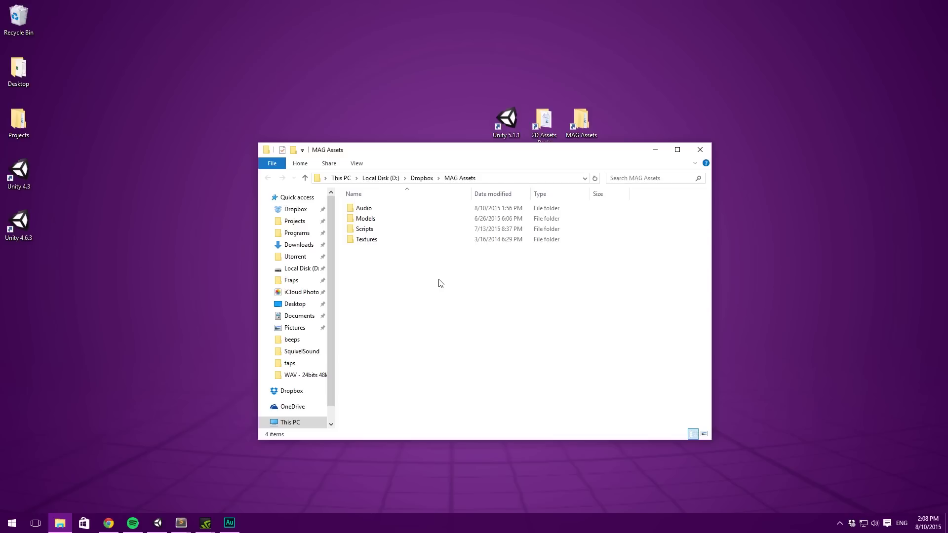
double_click(394, 209)
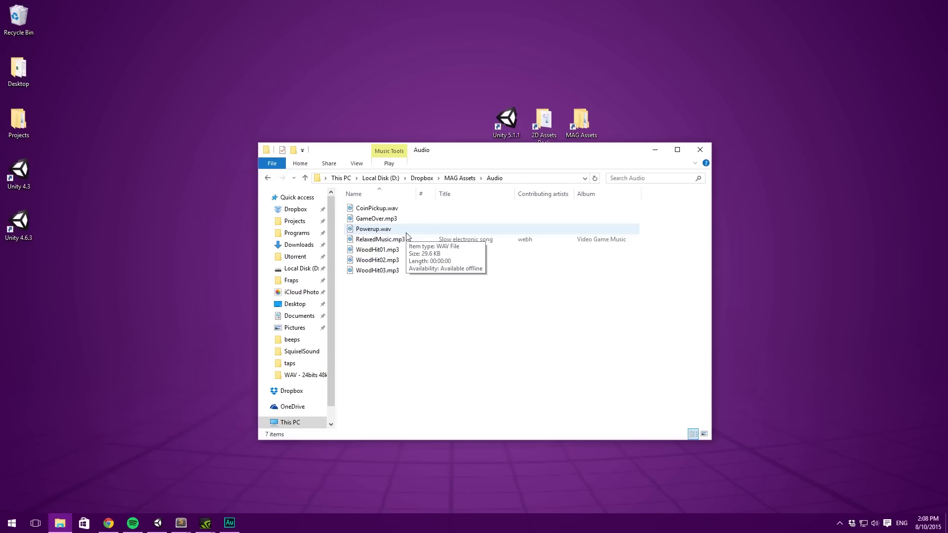
click(406, 232)
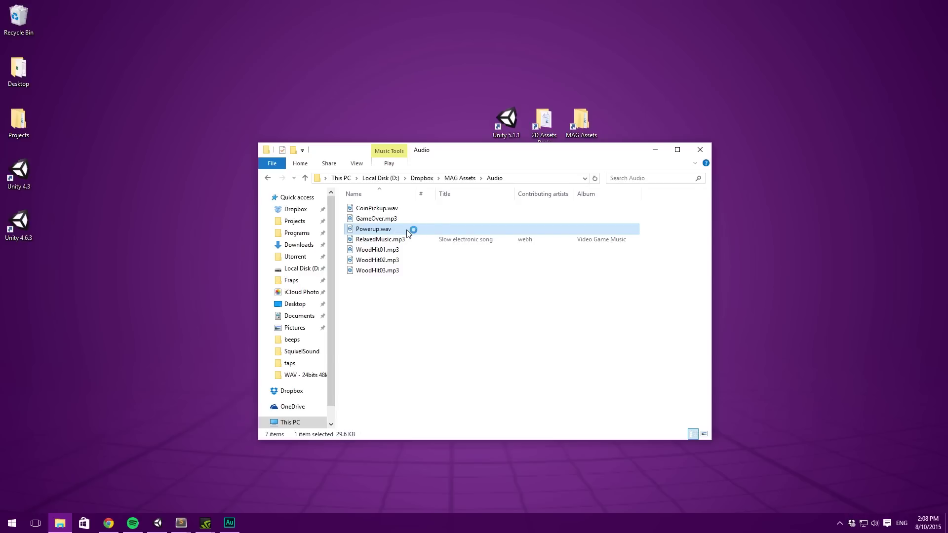
double_click(405, 230)
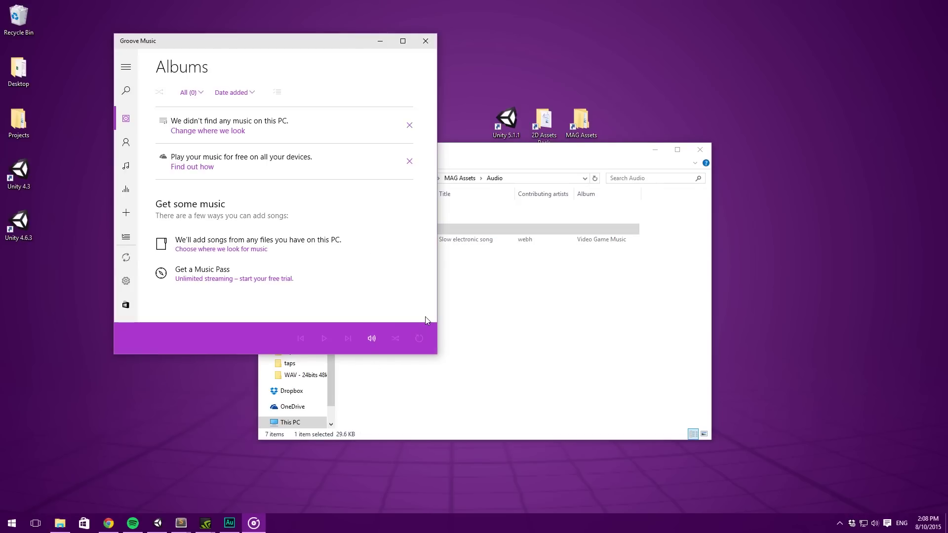
double_click(500, 230)
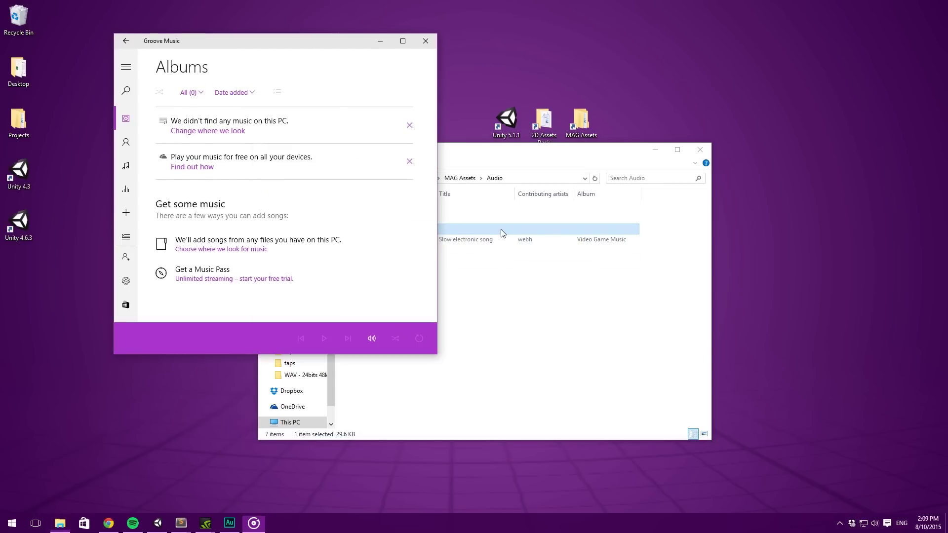
click(425, 40)
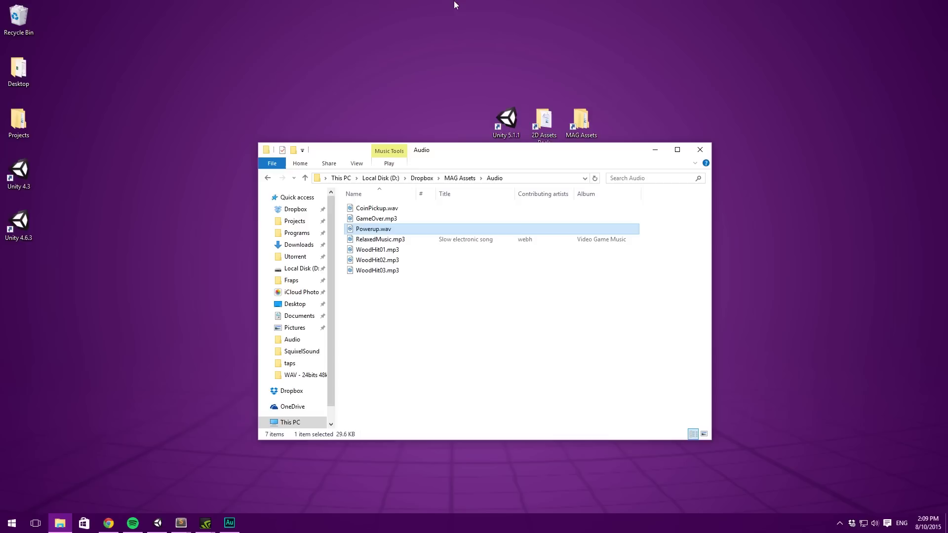
Step: Import Powerup.wav into the Audio folder of the Unity project and preview the Powerup clip there
drag(502, 152, 496, 117)
drag(386, 198, 122, 394)
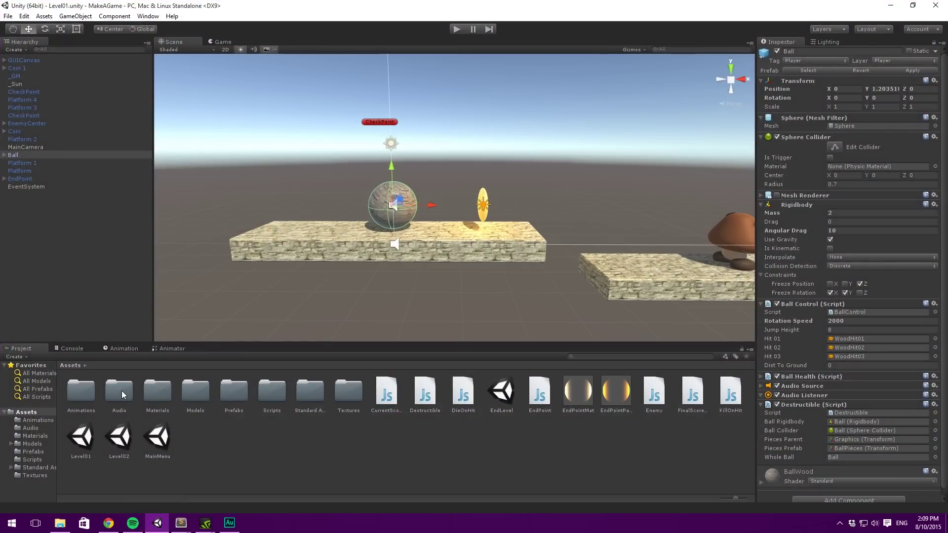
double_click(122, 395)
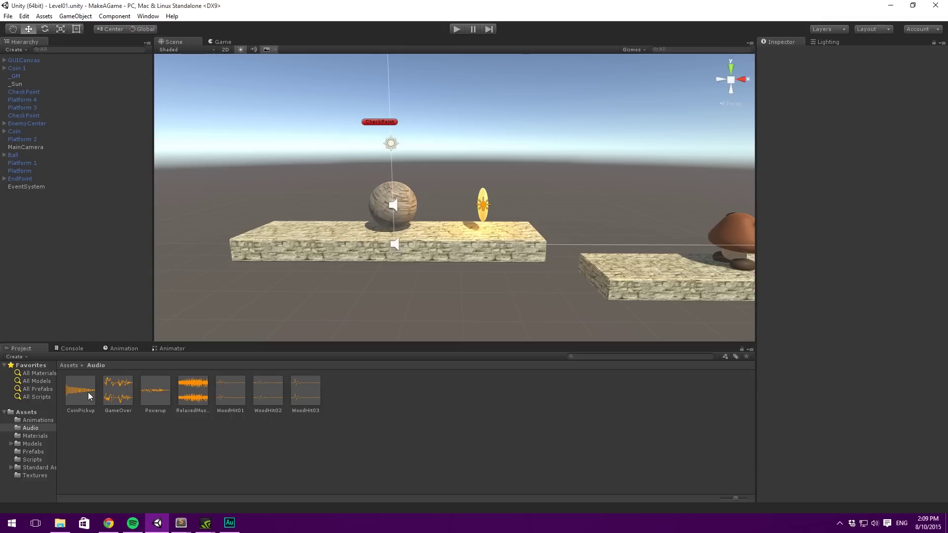
click(154, 390)
click(939, 396)
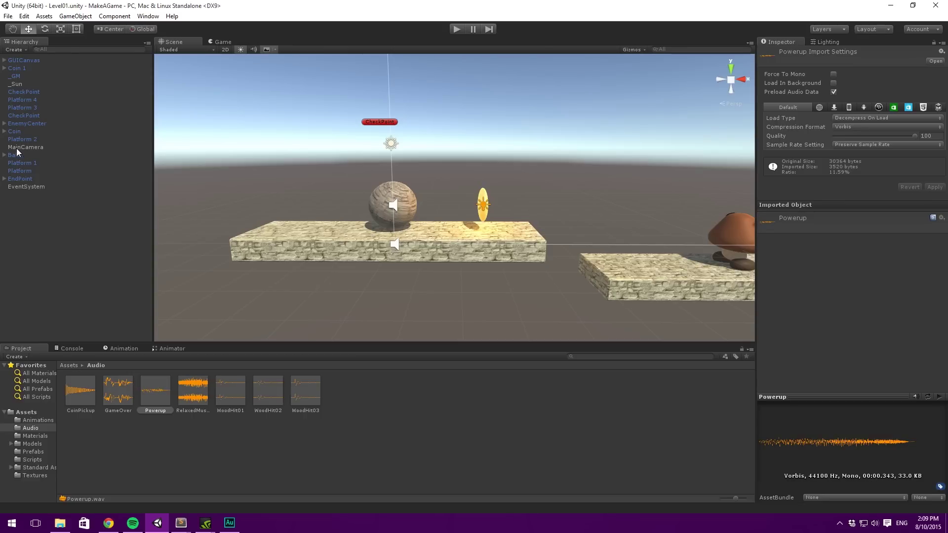
Step: Frame and expand EnemyCenter in the scene, and play-test killing the enemy by jumping on it
click(25, 124)
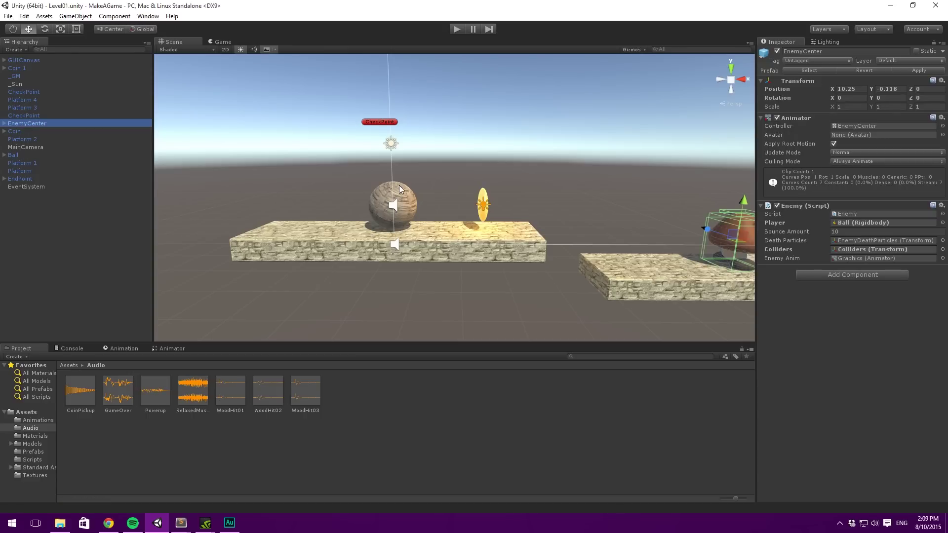
key(f)
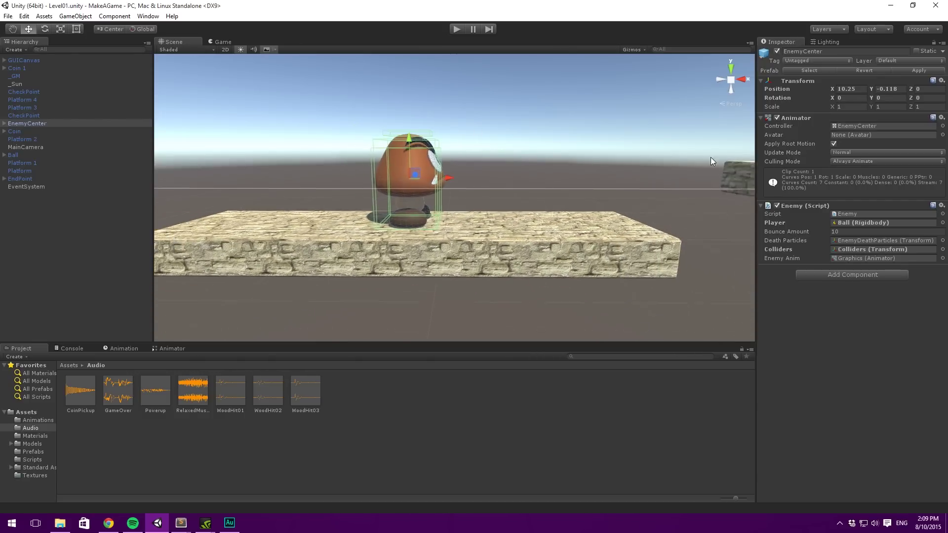
click(4, 123)
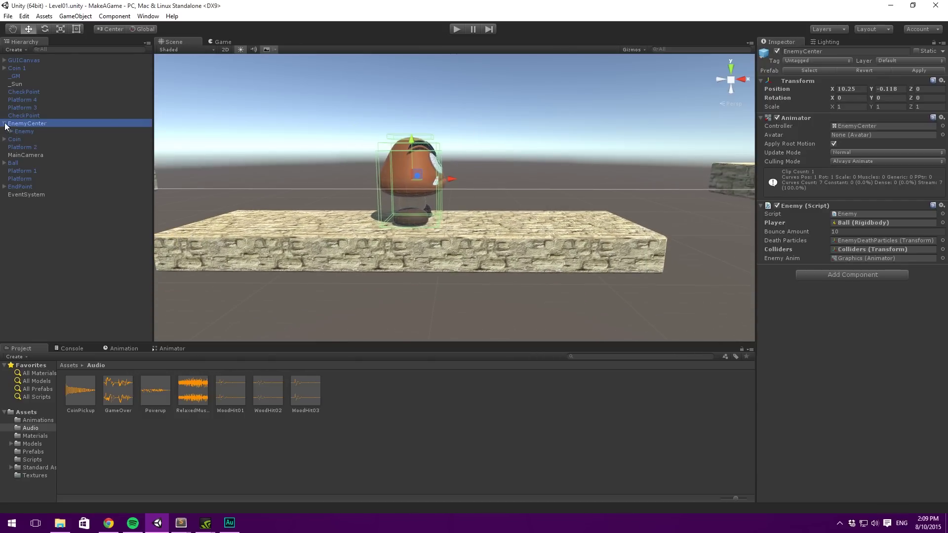
click(456, 30)
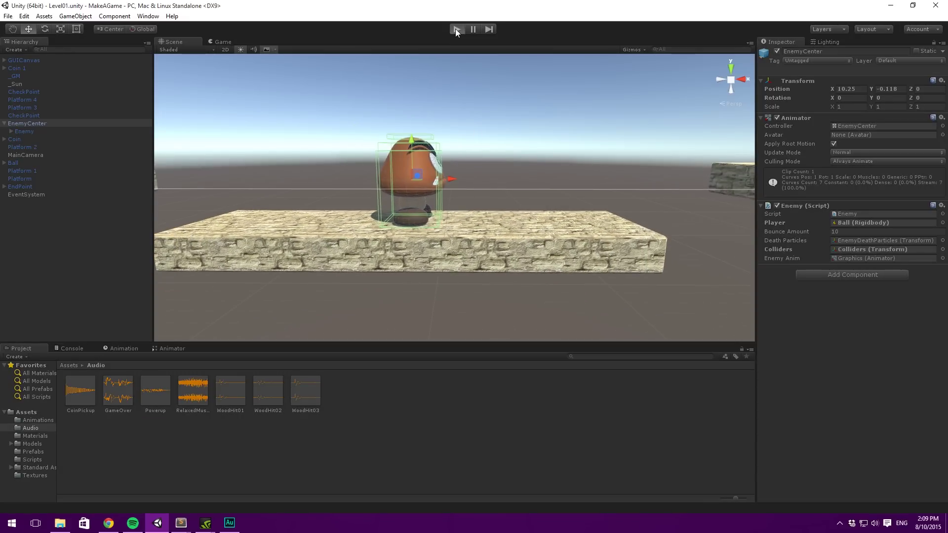
key(Right)
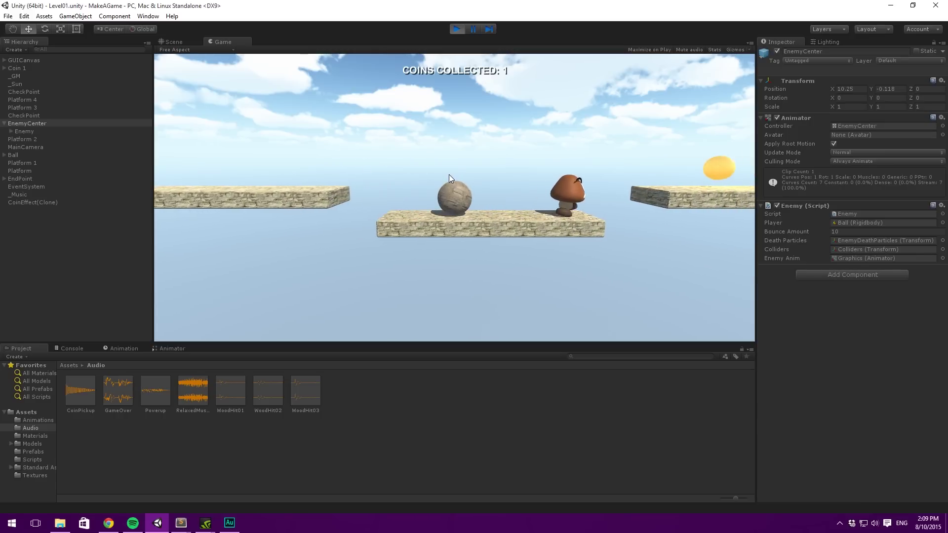
key(space)
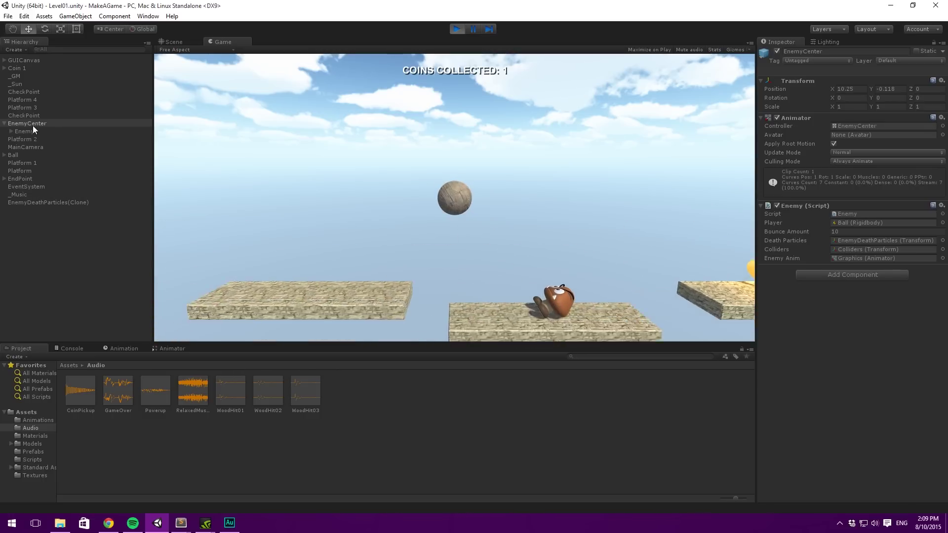
click(457, 29)
Step: Add an Audio Source component to EnemyCenter
click(24, 131)
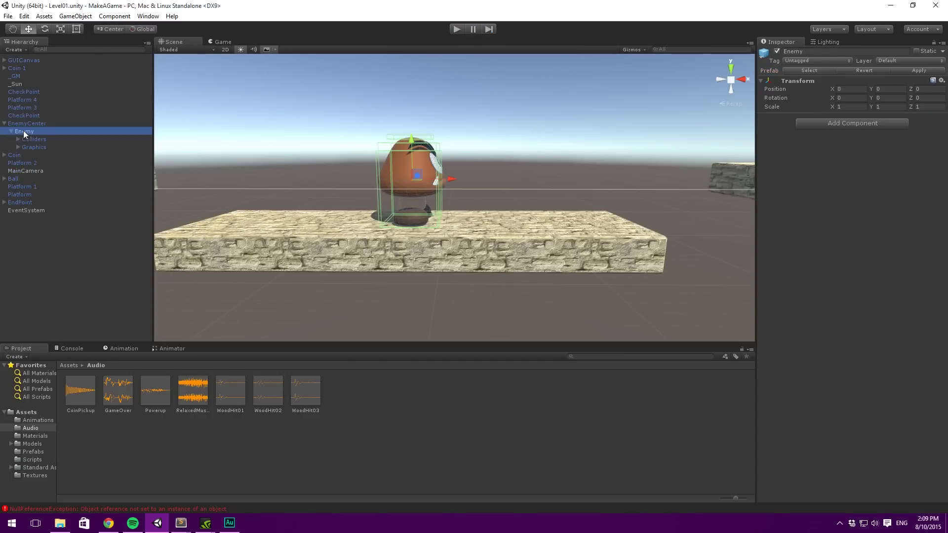
key(Up)
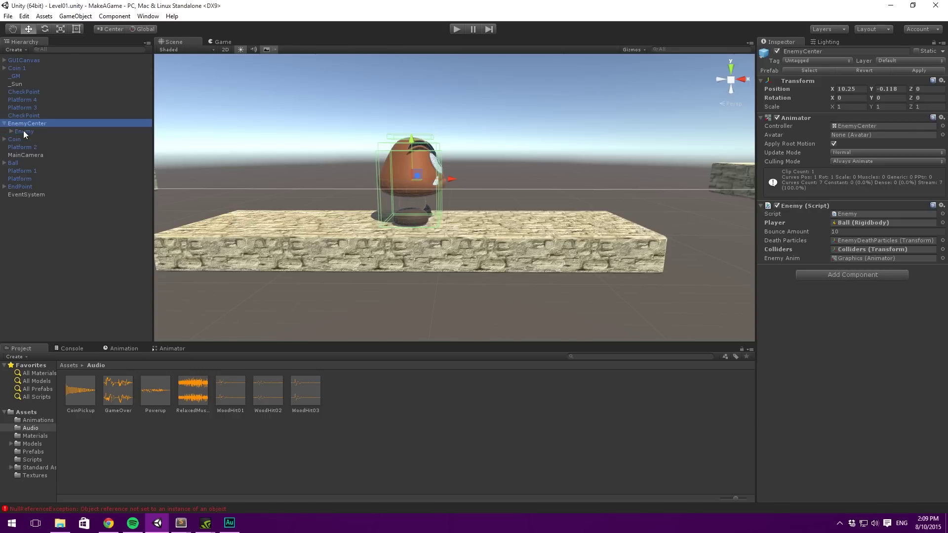
click(828, 275)
text(au)
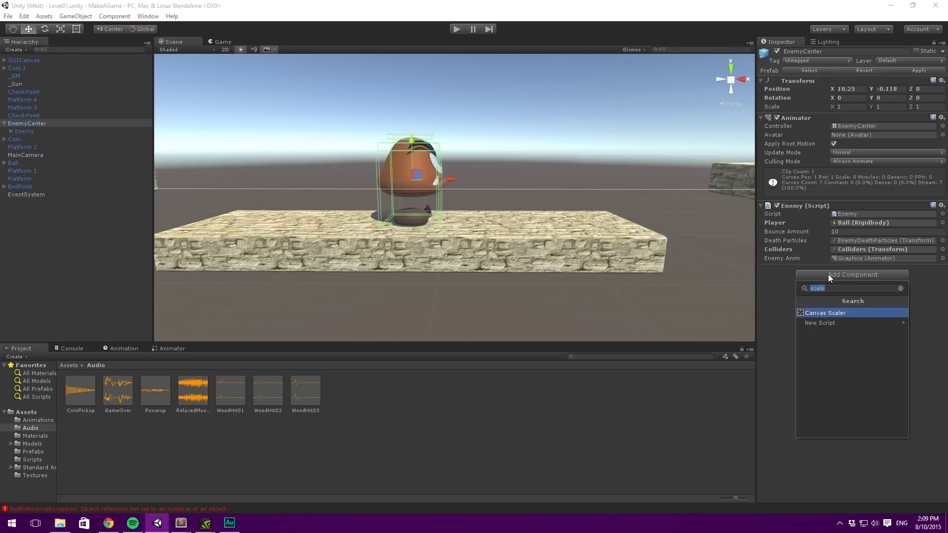
text(dio s)
key(Return)
click(828, 270)
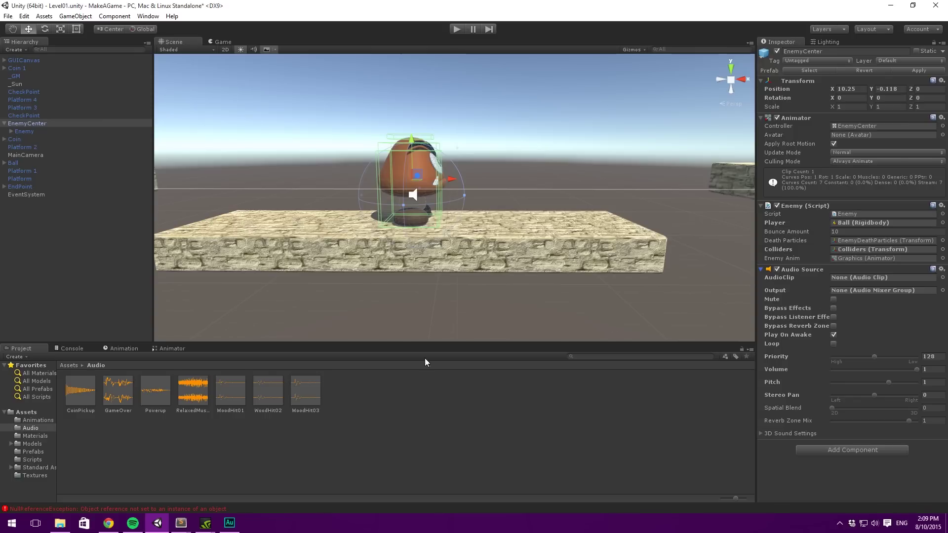
Step: Open the NullReferenceException error in the Console to inspect its details
click(176, 509)
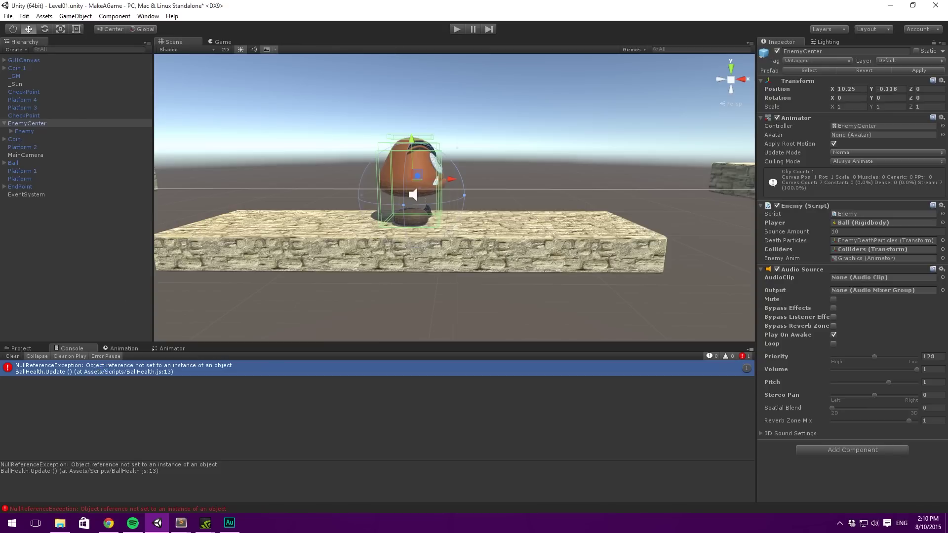
Step: Set the external script editor to MonoDevelop (built-in) in the Unity preferences
click(8, 15)
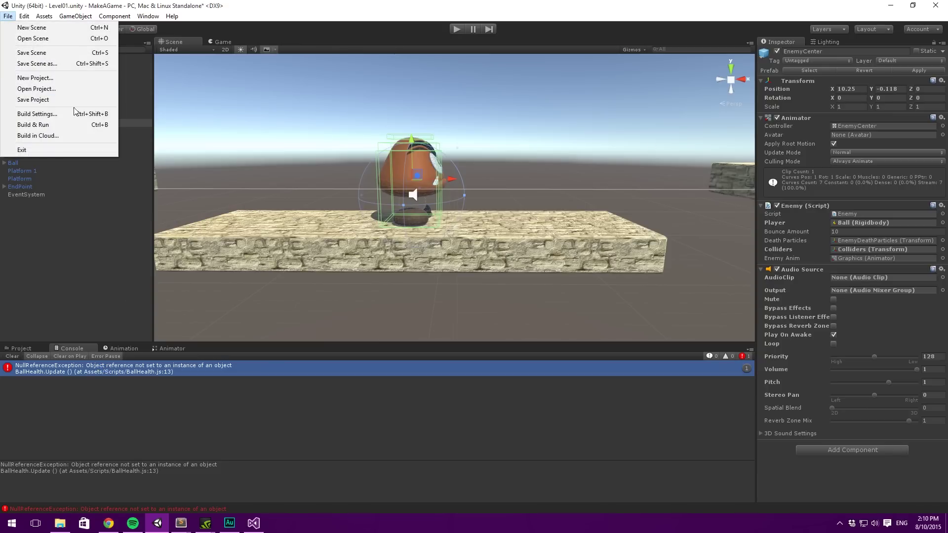
click(253, 523)
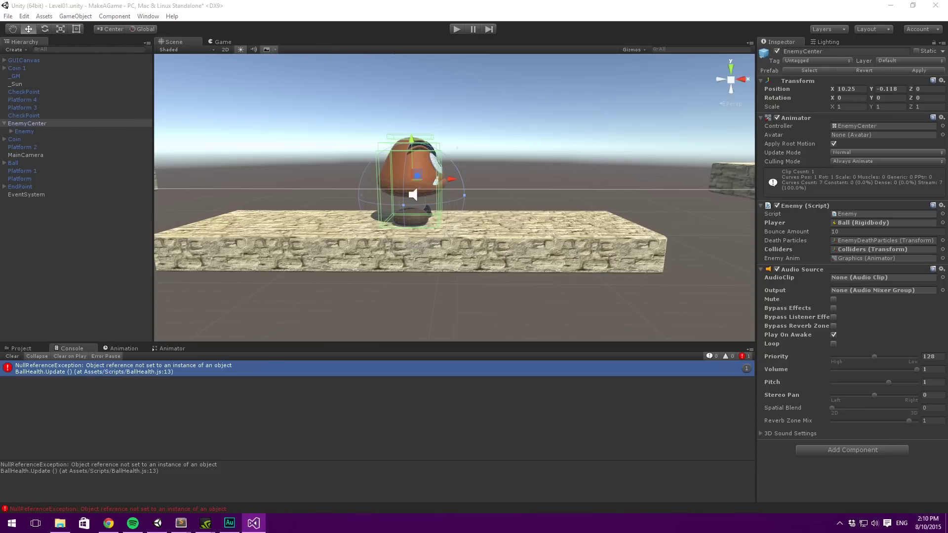
click(8, 15)
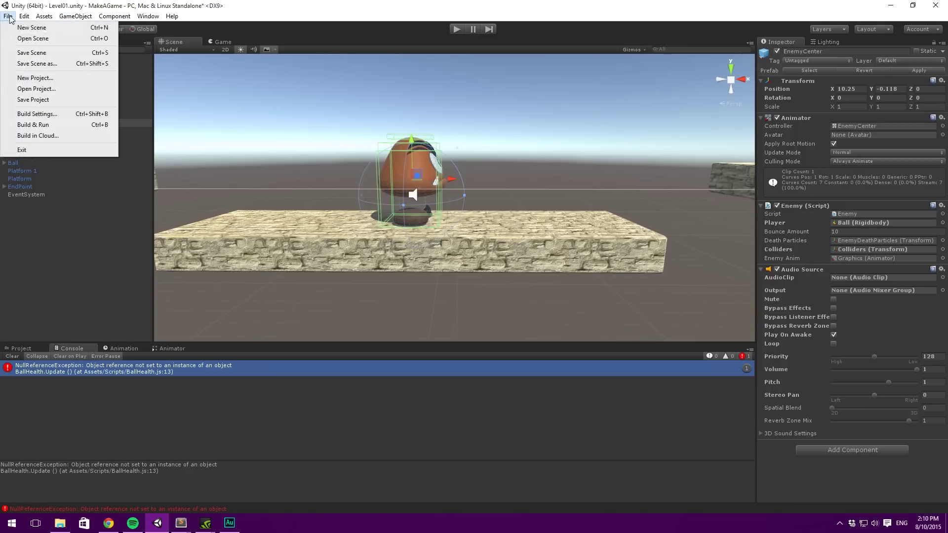
mouse_move(24, 19)
mouse_move(97, 265)
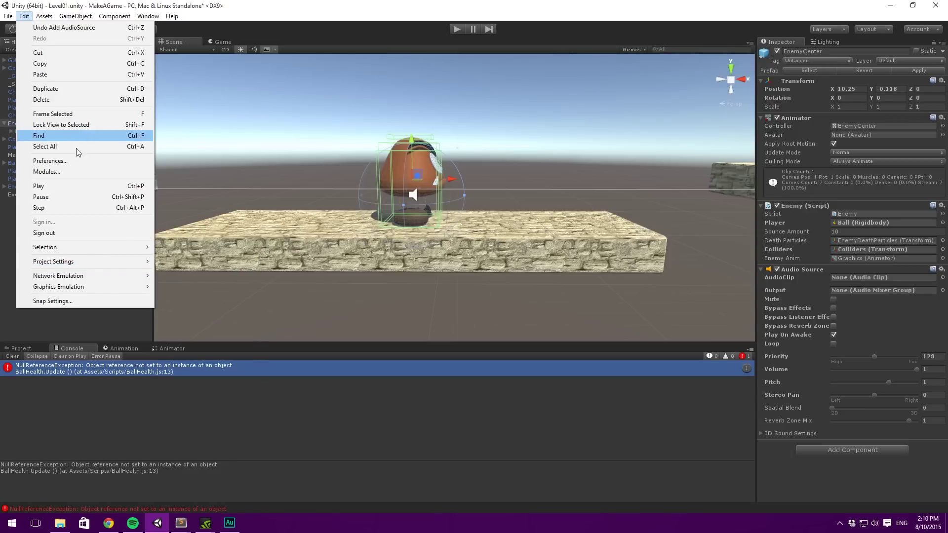
click(74, 161)
click(111, 126)
click(279, 112)
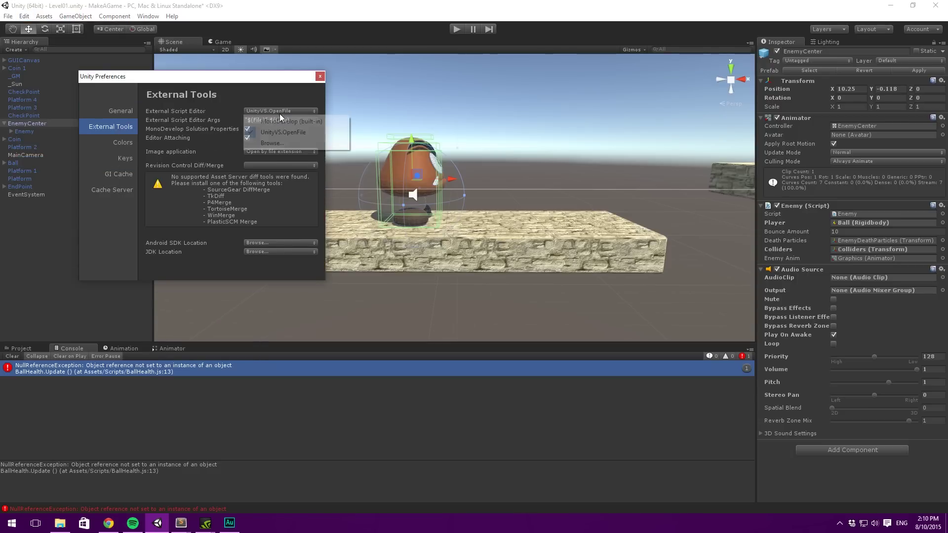
click(283, 122)
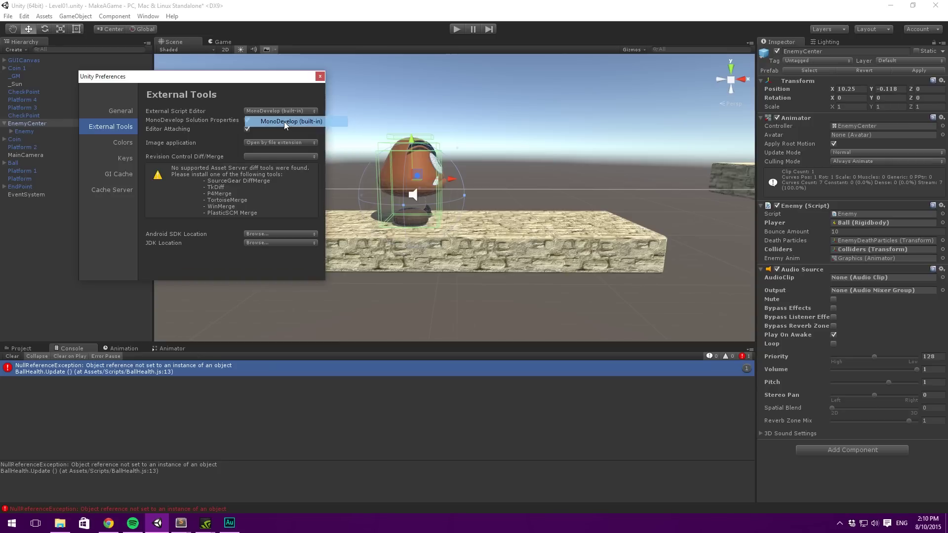
click(319, 76)
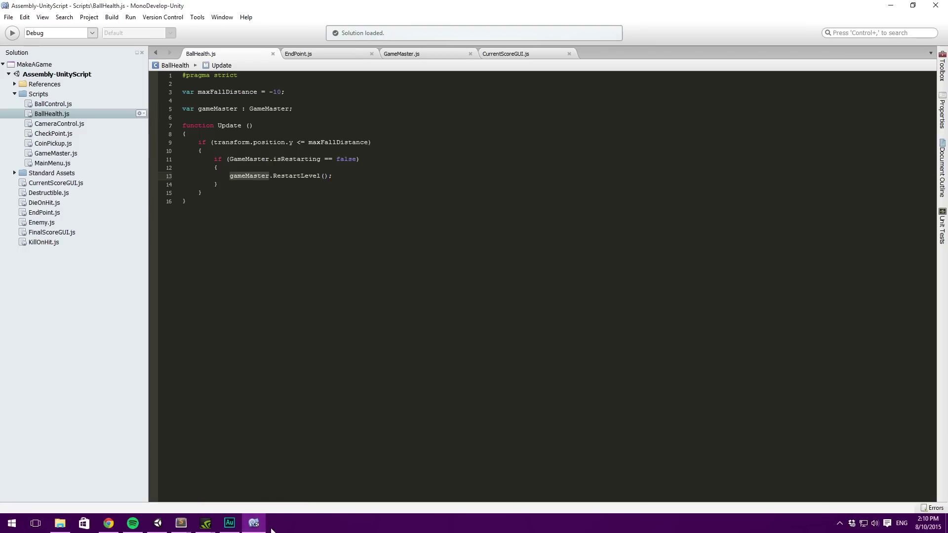
Step: Open BallHealth.js from the NullReferenceException error and add an if (gameMaster != null) { check above the RestartLevel call
key(alt+Tab)
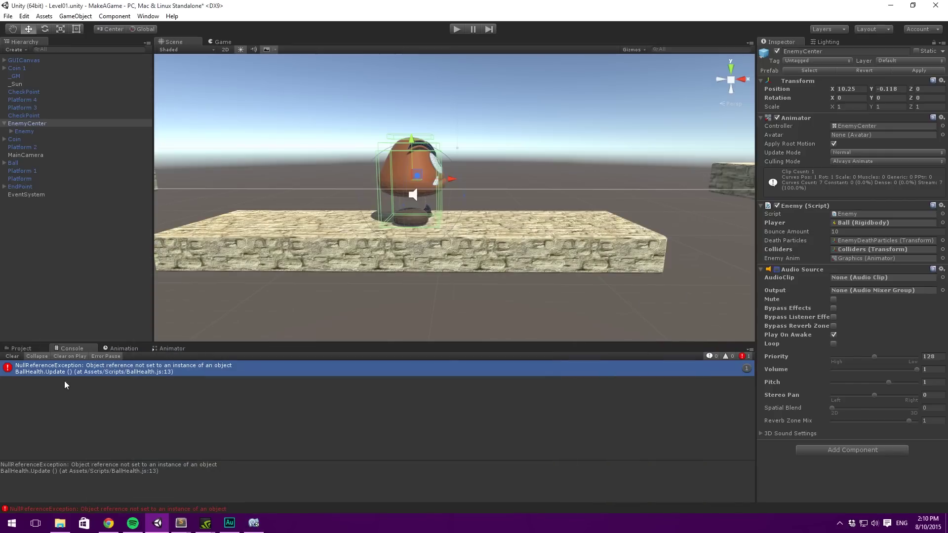
double_click(90, 371)
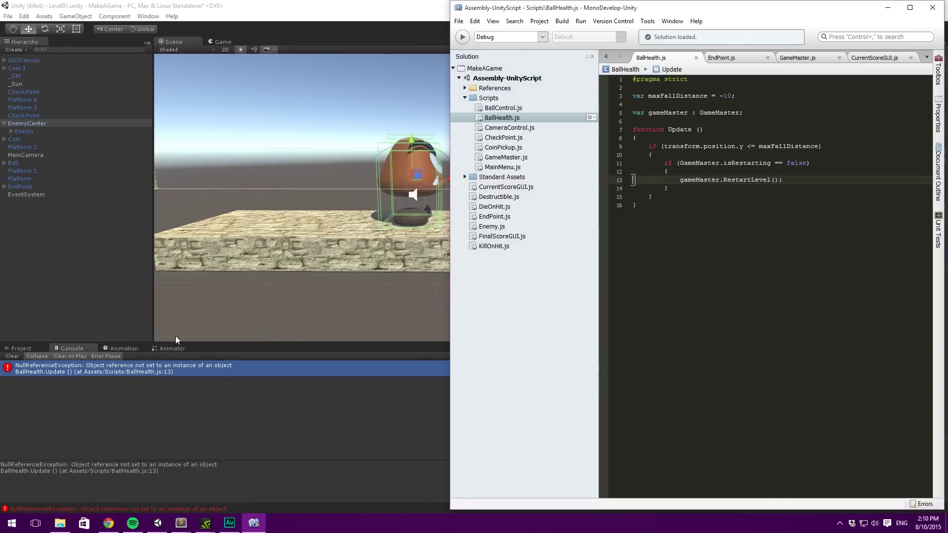
click(770, 171)
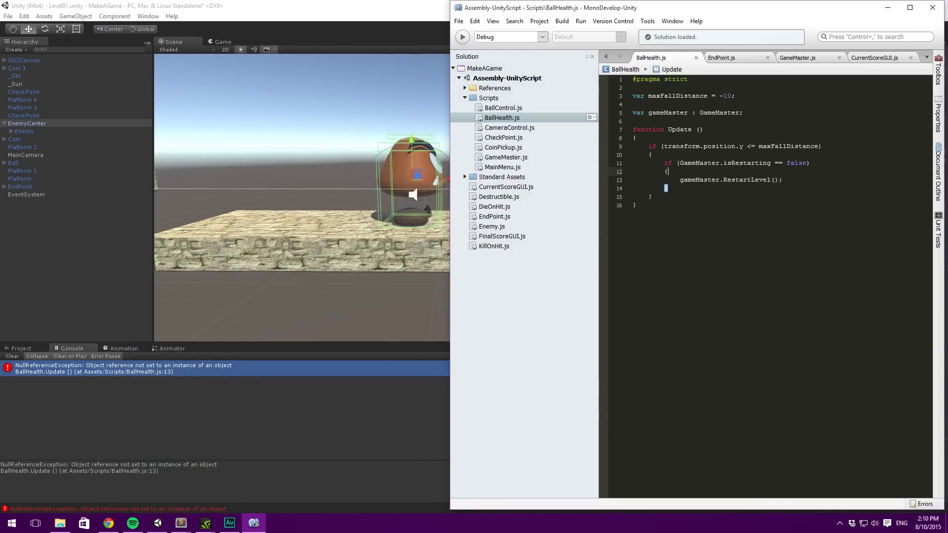
key(Return)
text(if (game)
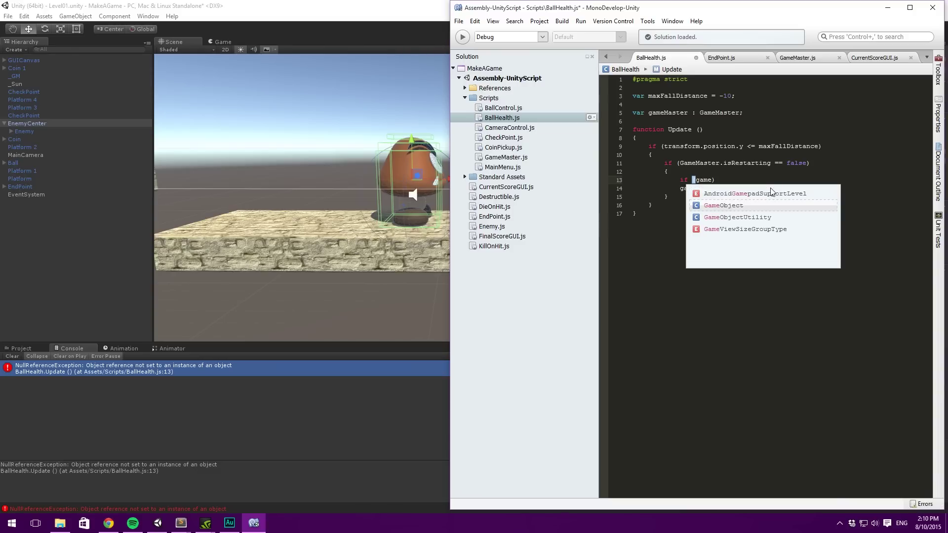
text(Master !)
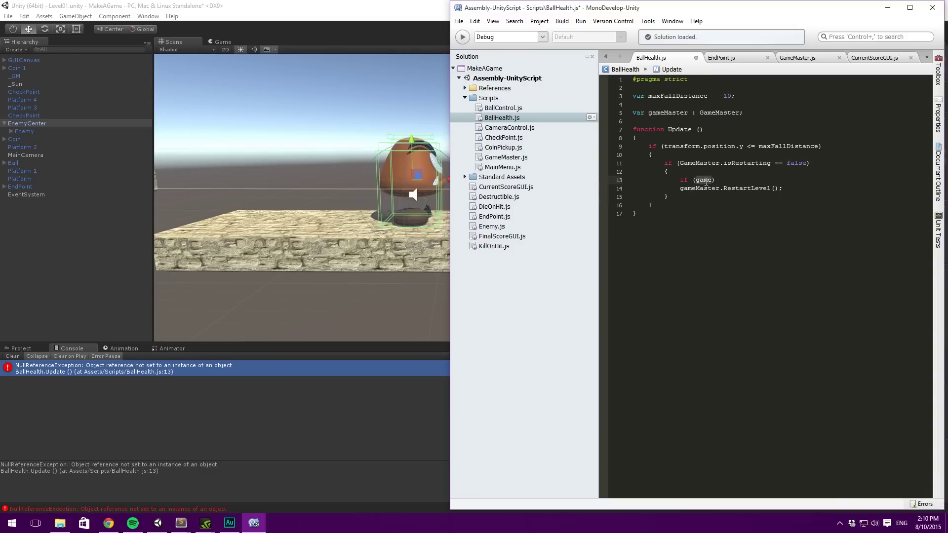
text(= null))
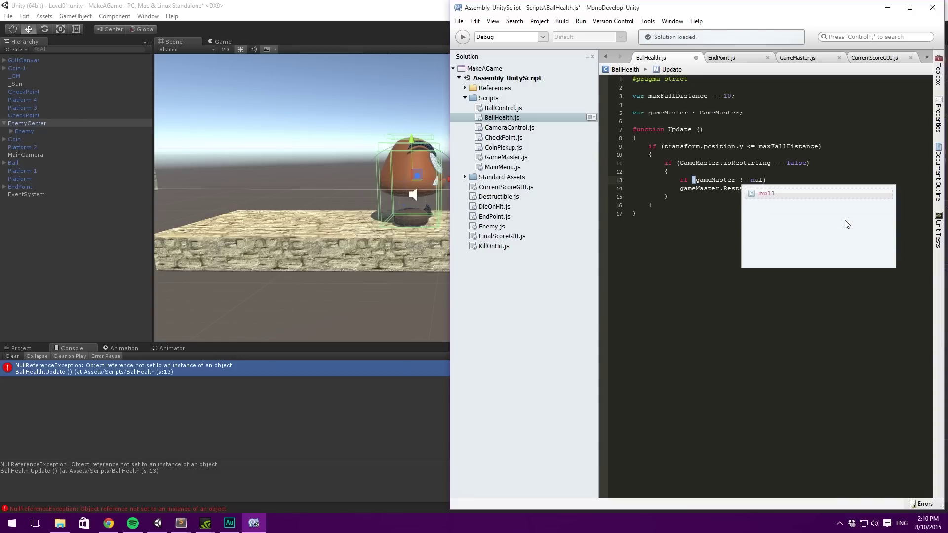
text( {)
key(Return)
Step: Enclose the gameMaster.RestartLevel(); call in the null check, indent it, and save BallHealth.js
click(799, 206)
key(alt+Up)
key(alt+Up)
key(Delete)
key(BackSpace)
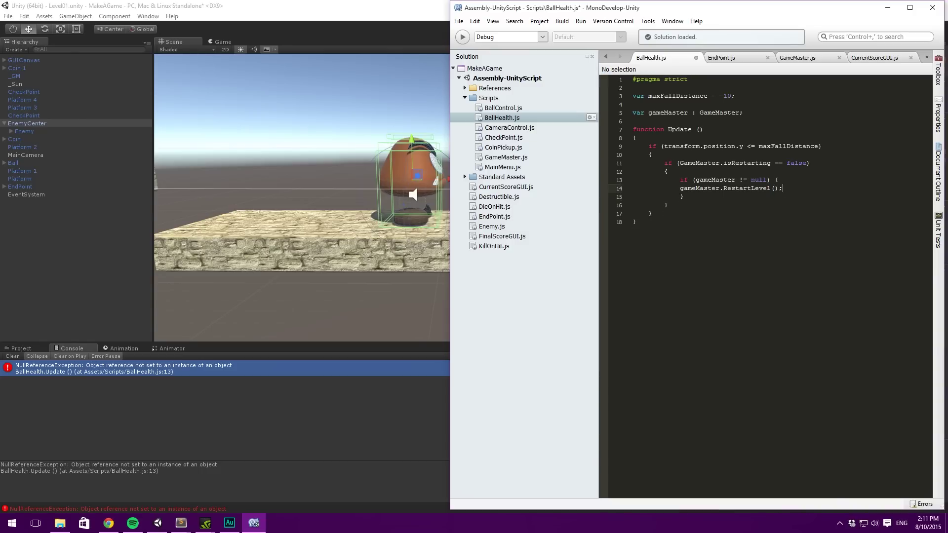
text(;)
click(680, 188)
key(Tab)
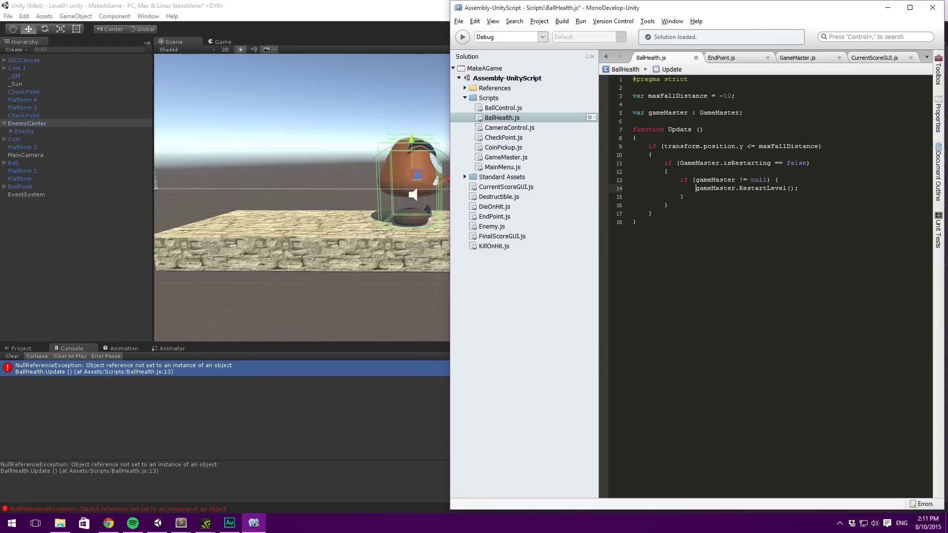
key(ctrl+s)
Step: Switch to Unity and play-test the level by moving the ball to the enemy and jumping on it, then stop the game
click(299, 6)
click(457, 29)
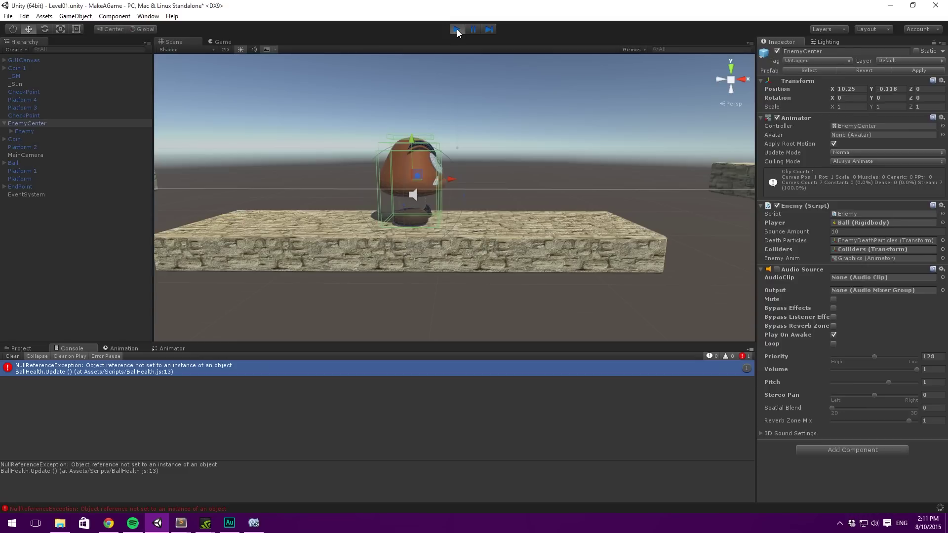
key(Right)
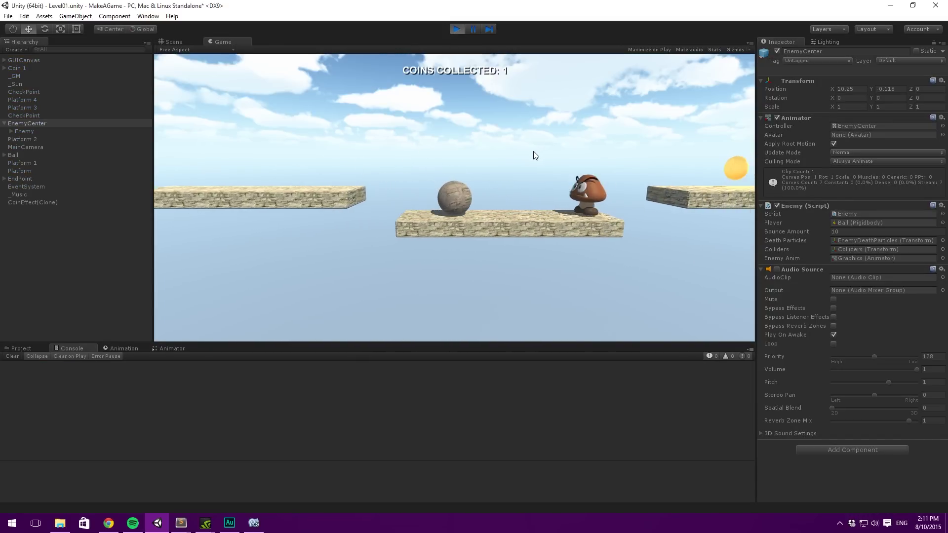
key(space)
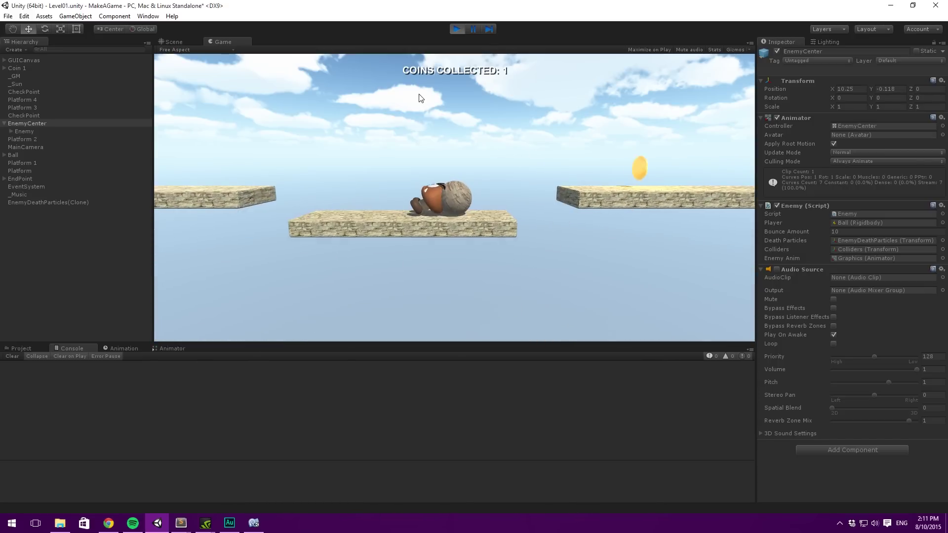
click(456, 29)
Step: Enable EnemyCenter's Audio Source, assign the Powerup clip to it, and turn off Play On Awake
click(70, 297)
click(46, 130)
click(48, 124)
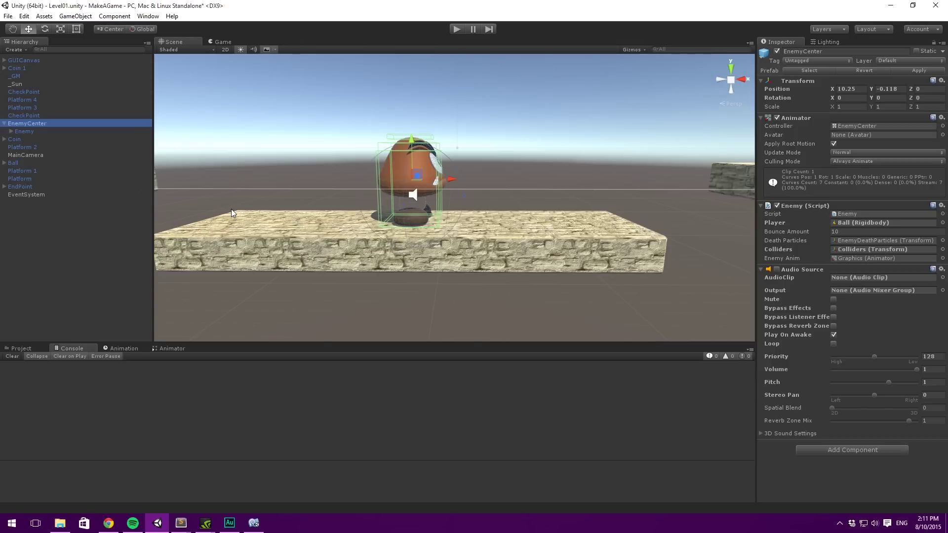
click(777, 269)
click(20, 348)
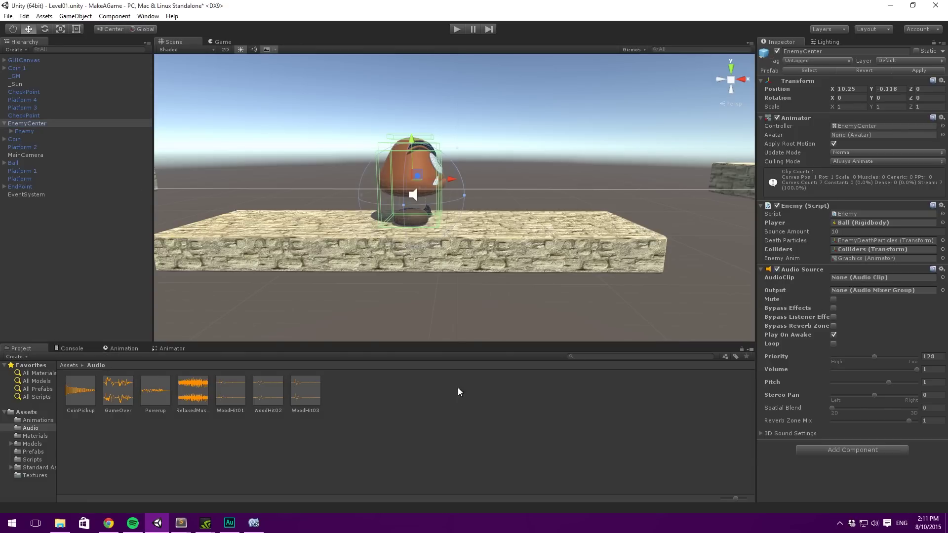
drag(163, 390, 858, 275)
click(833, 335)
Step: Open EnemyCenter's Enemy script in MonoDevelop and declare var deathSound : AudioSource; between the deathParticles and colliders variables
click(842, 216)
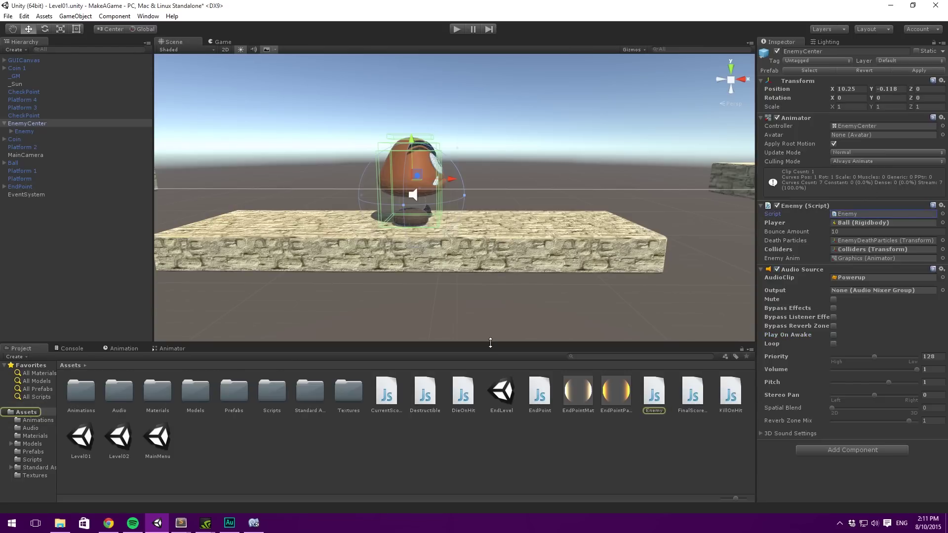
click(255, 523)
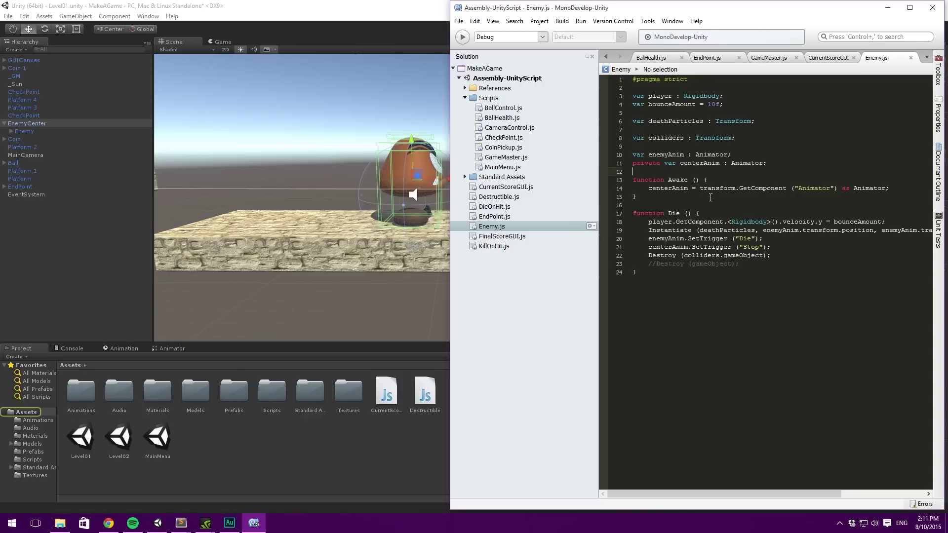
click(760, 154)
key(Up)
key(Up)
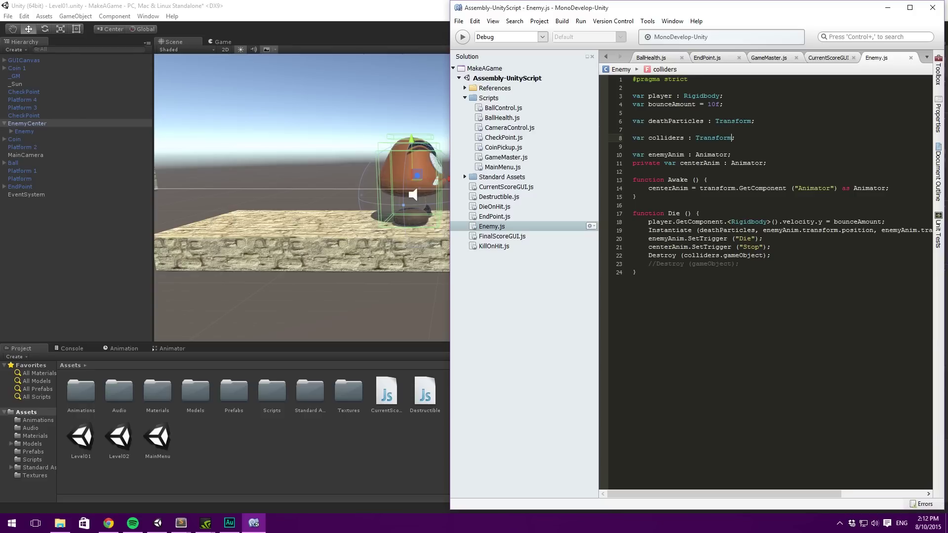
key(Home)
key(Return)
key(Return)
key(Up)
key(Up)
text(var )
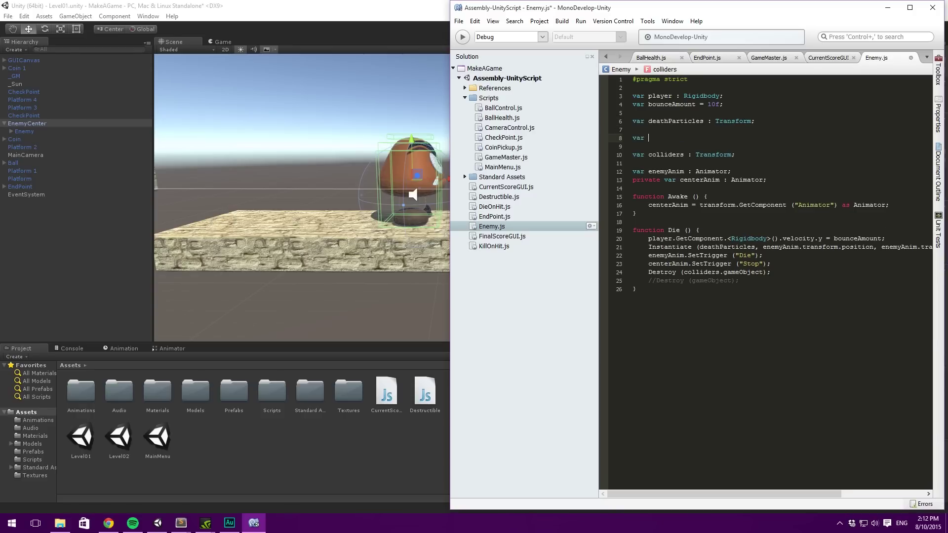
text(deathSound )
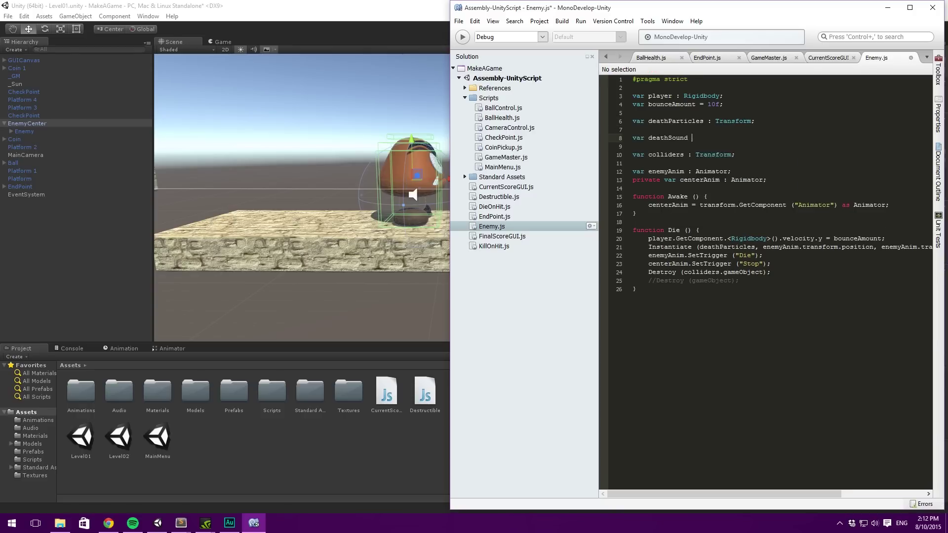
text(: AudioSourc)
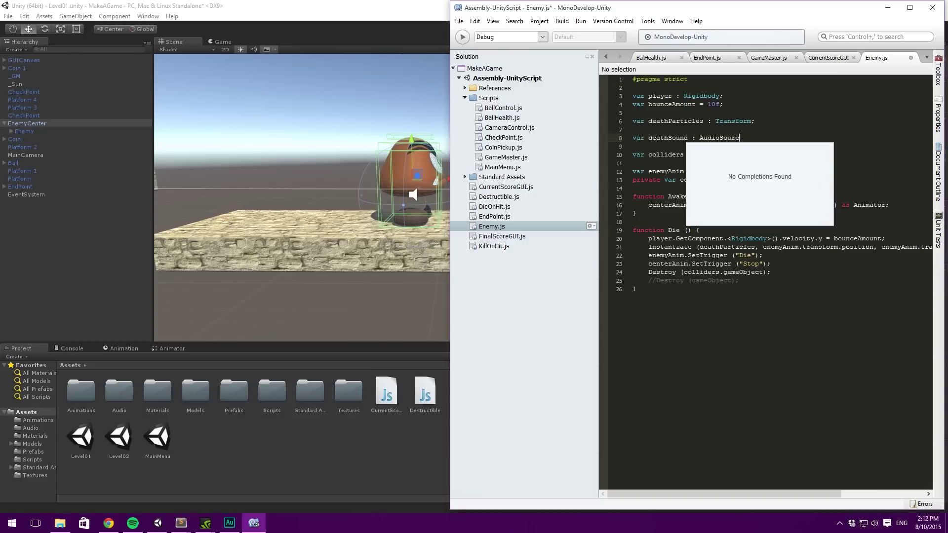
text(e;)
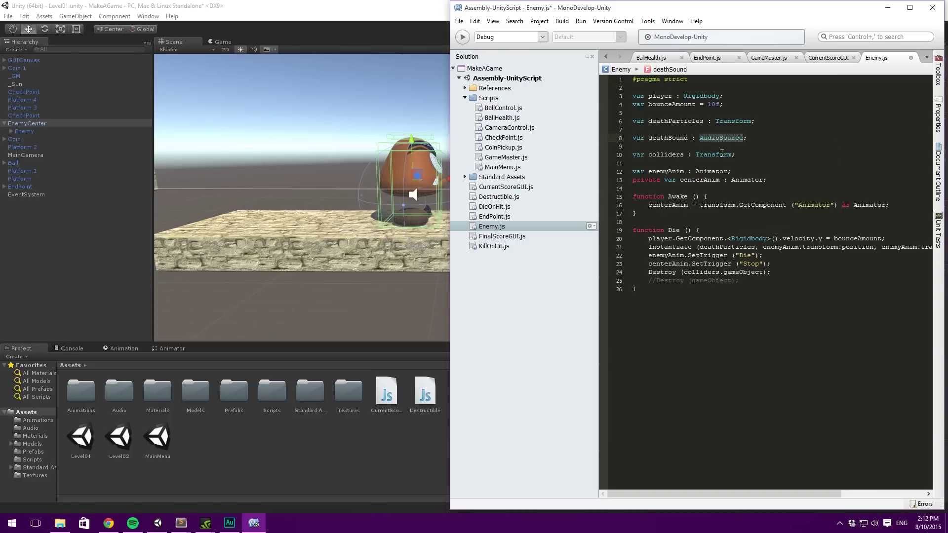
Step: Add deathSound.Play(); after the Instantiate line in the Die function and save Enemy.js
click(723, 155)
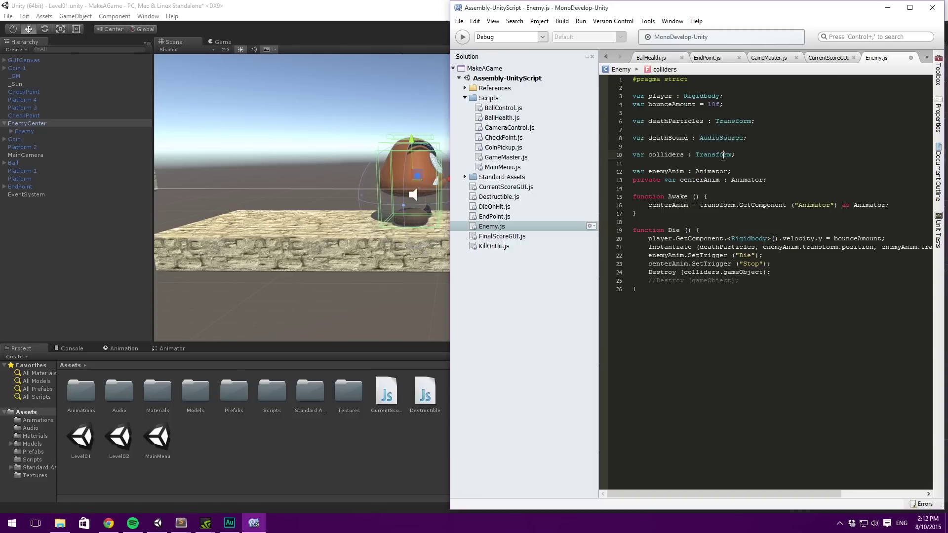
click(693, 280)
click(780, 275)
click(779, 265)
click(645, 257)
key(Return)
key(Up)
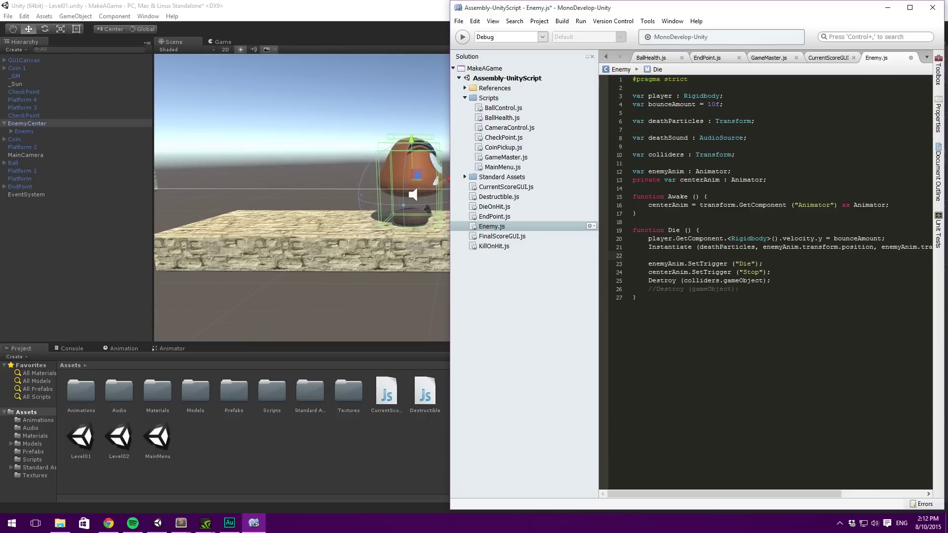
text(deathSound.Play();)
key(ctrl+s)
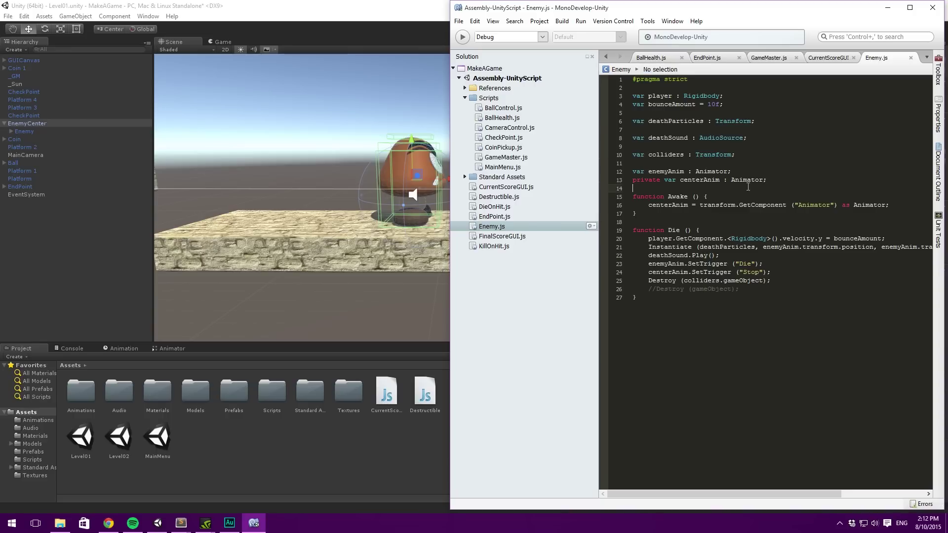
Step: Switch to Unity and assign EnemyCenter's own Audio Source as the Enemy script's Death Sound
key(alt+Tab)
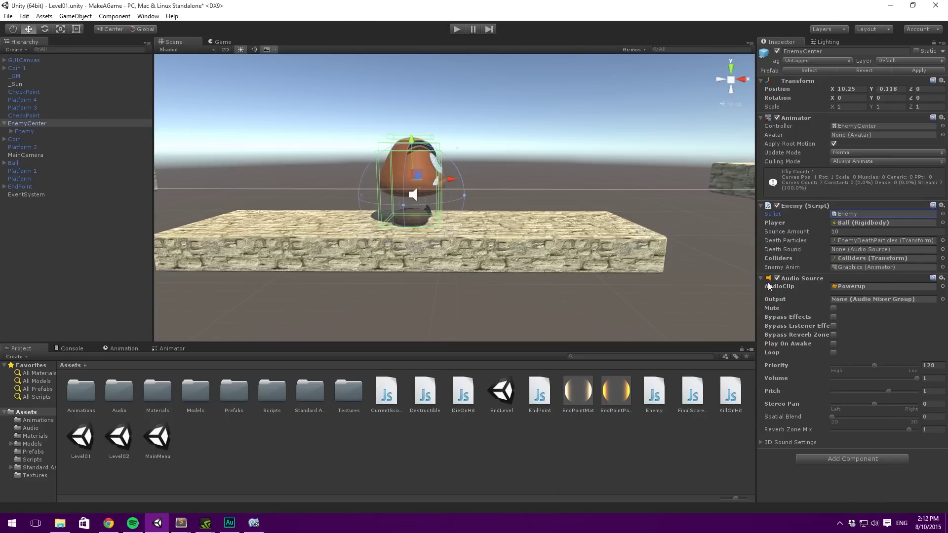
drag(783, 274, 865, 247)
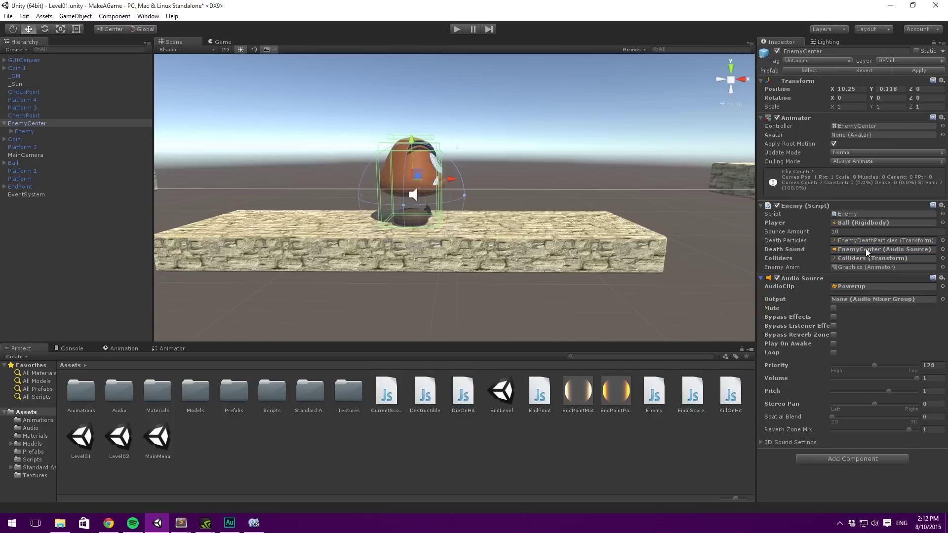
click(833, 416)
Step: Play-test Level01, jumping the ball onto the enemy to check the death sound, and stop the game
click(455, 29)
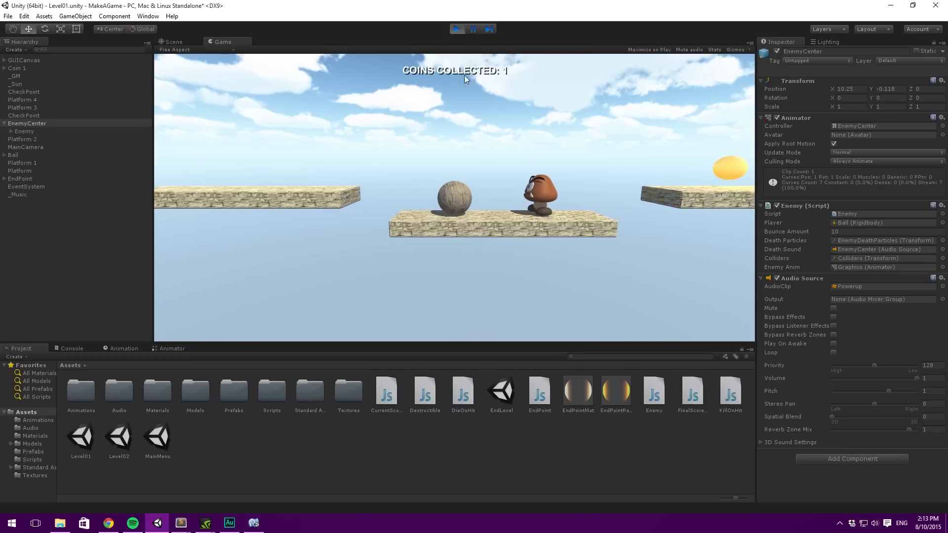
key(space)
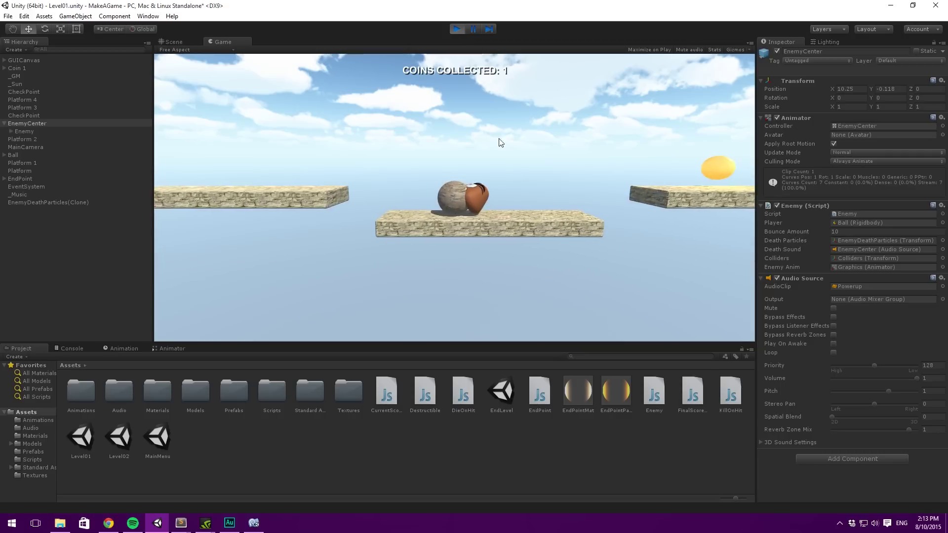
key(space)
key(Right)
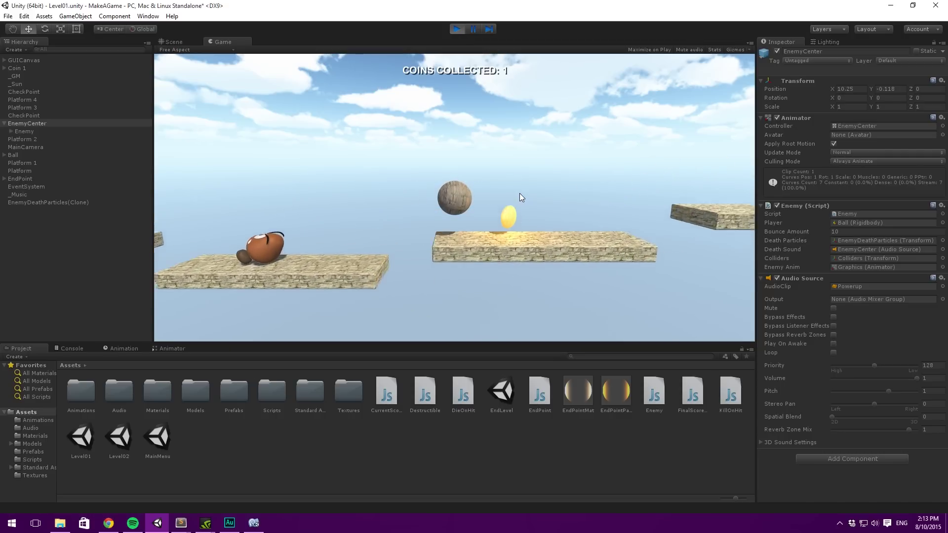
click(456, 29)
Step: Apply EnemyCenter's script and Audio Source changes to its prefab
click(38, 121)
key(Left)
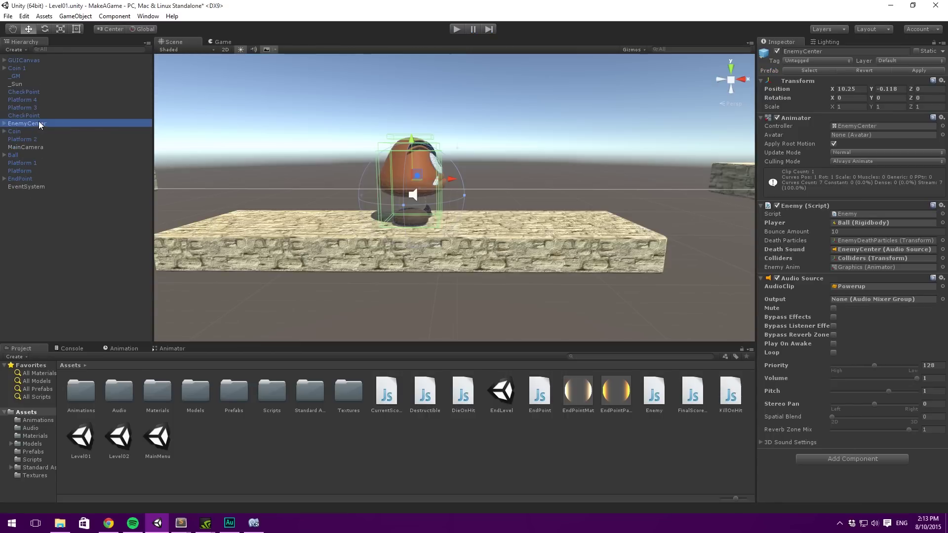
click(927, 70)
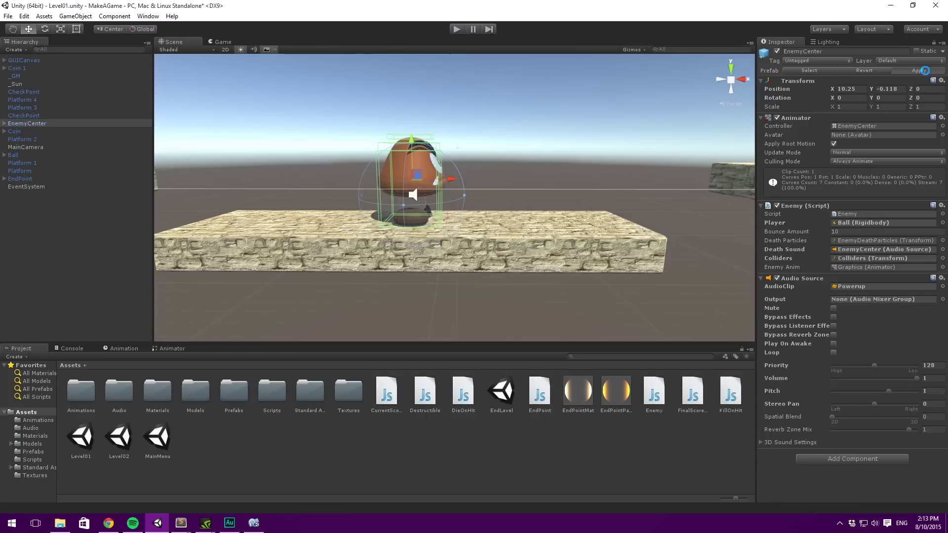
click(30, 255)
Step: Apply the Ball's changed settings to its prefab and save the scene
click(15, 155)
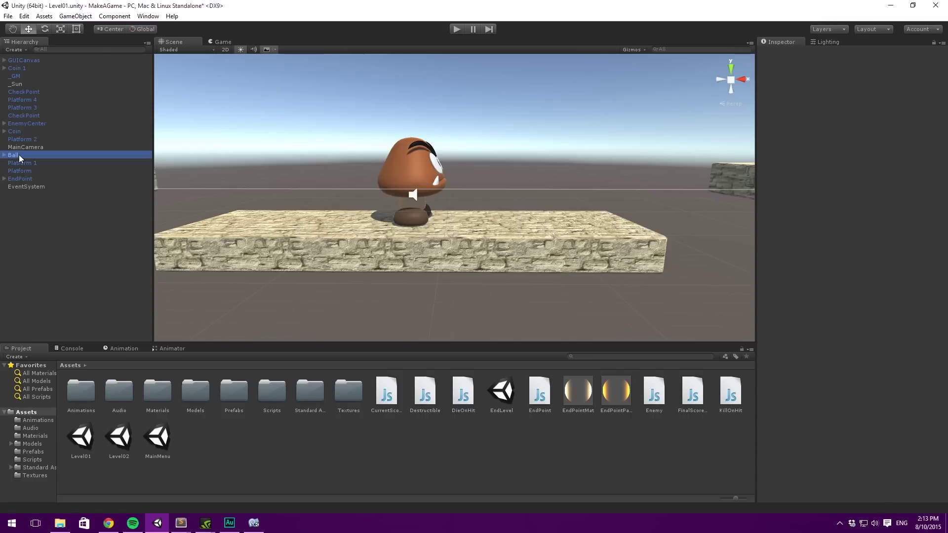
scroll(822, 200, down, 5)
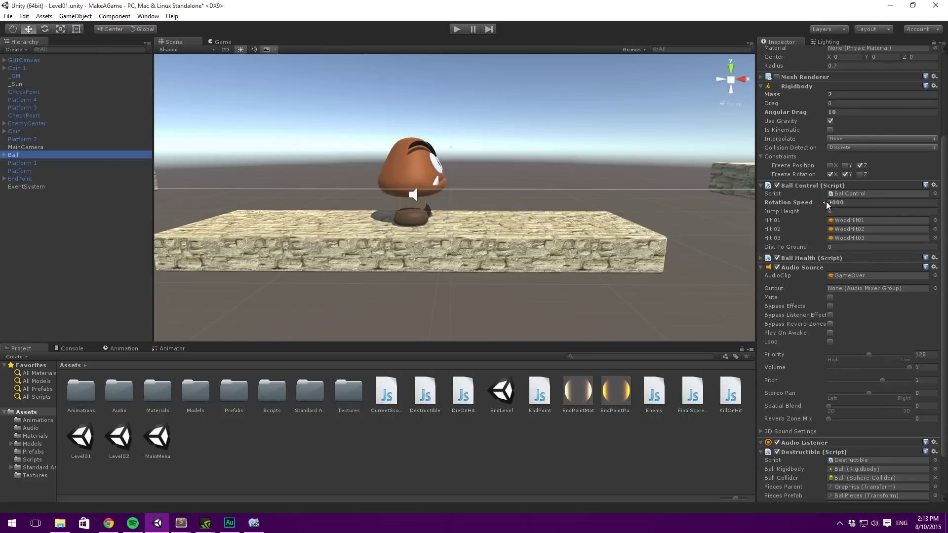
scroll(826, 202, down, 2)
scroll(827, 202, up, 6)
click(910, 72)
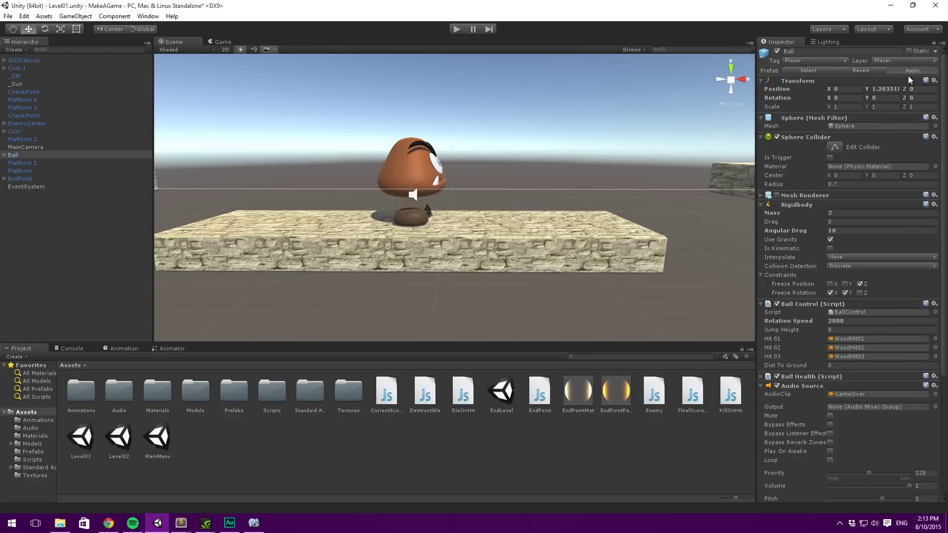
click(61, 226)
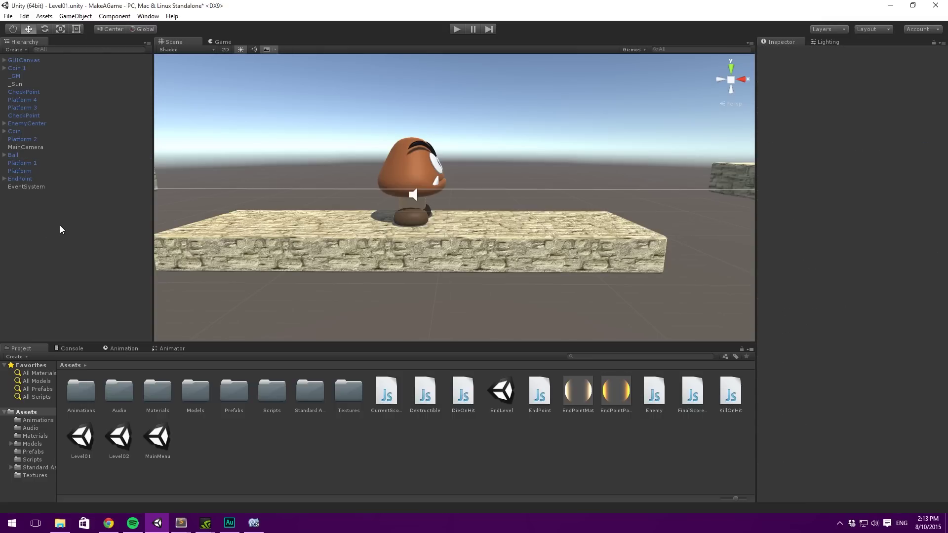
Step: Switch to Sublime Text and review the Organisation item in the to-do list
click(176, 524)
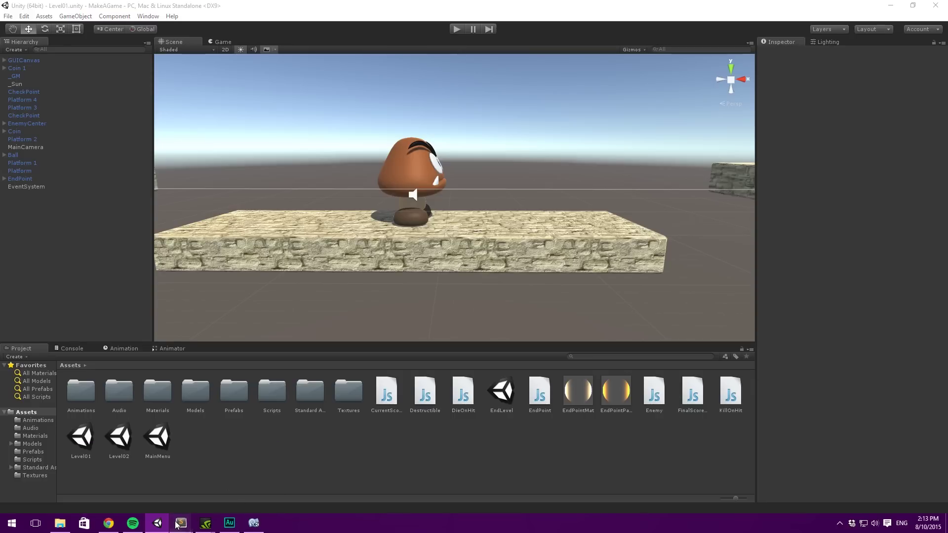
click(229, 474)
drag(641, 138, 480, 75)
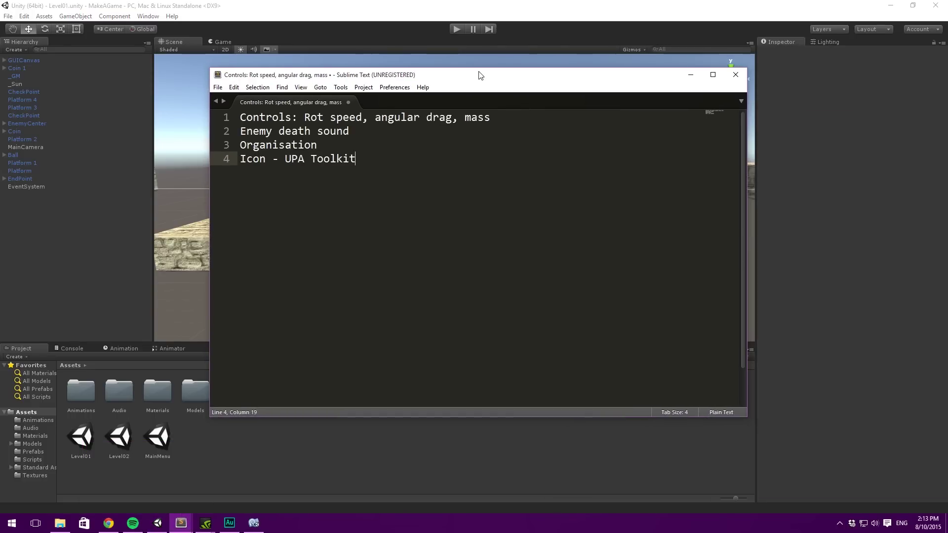
double_click(292, 148)
click(364, 345)
Step: In Unity, move the seven loose scripts from CurrentScoreGUI through KillOnHit out of Assets into the Scripts folder
click(299, 449)
right_click(330, 447)
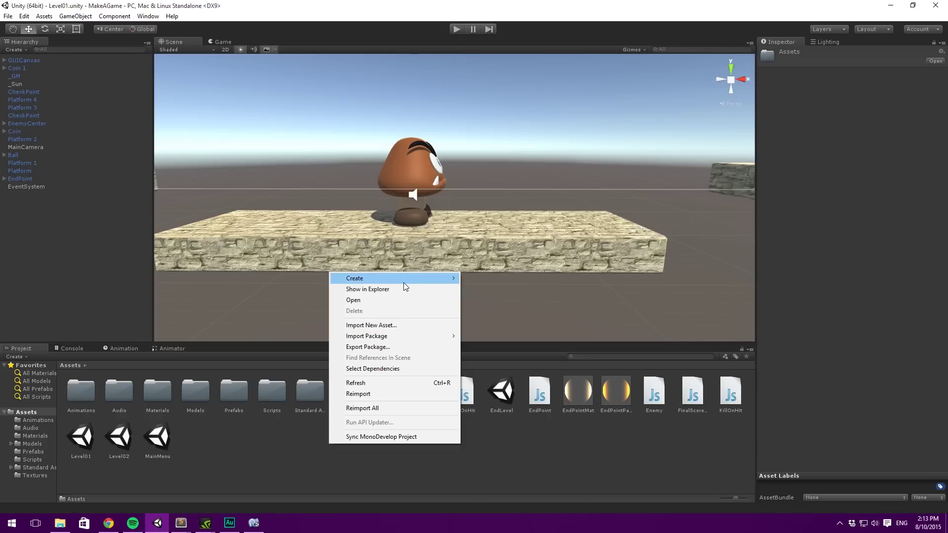
click(246, 474)
click(386, 393)
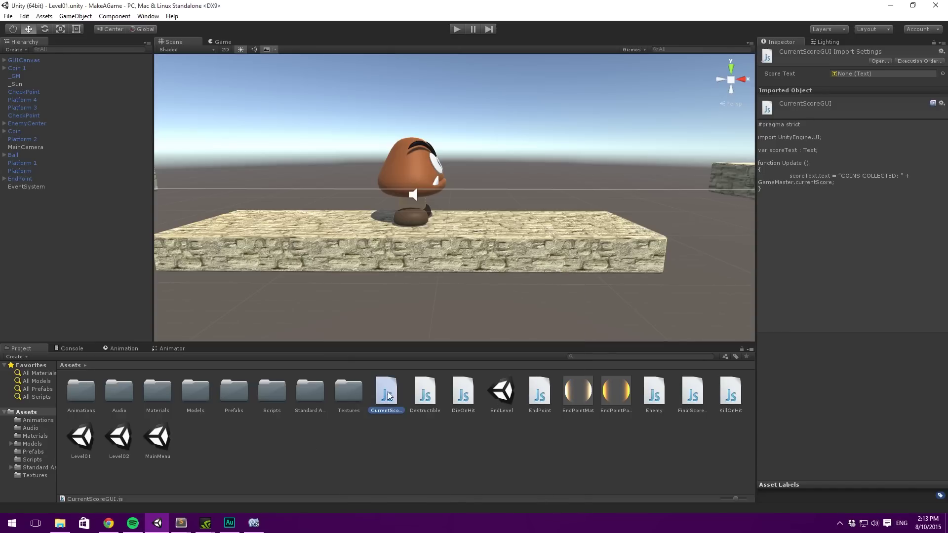
ctrl+click(424, 393)
ctrl+click(463, 393)
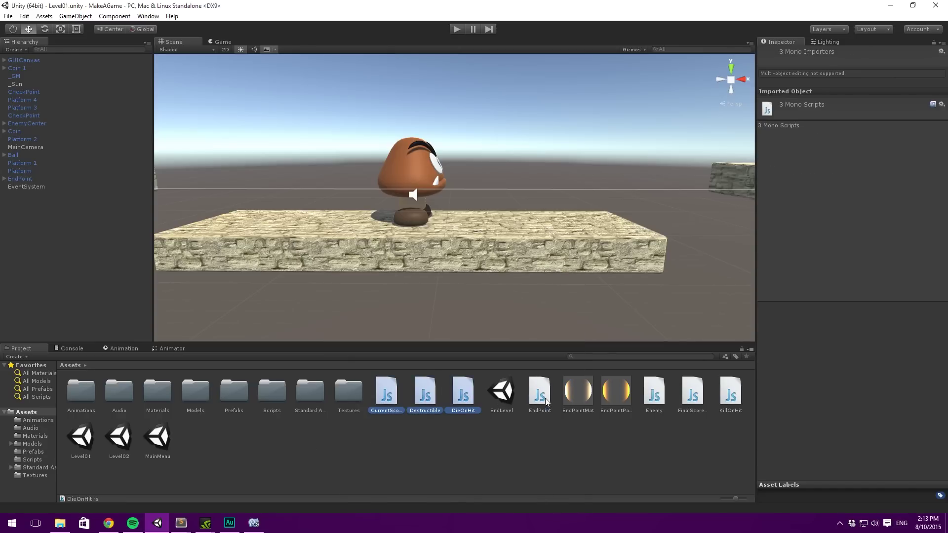
ctrl+click(539, 392)
ctrl+click(654, 392)
ctrl+click(696, 398)
ctrl+click(726, 392)
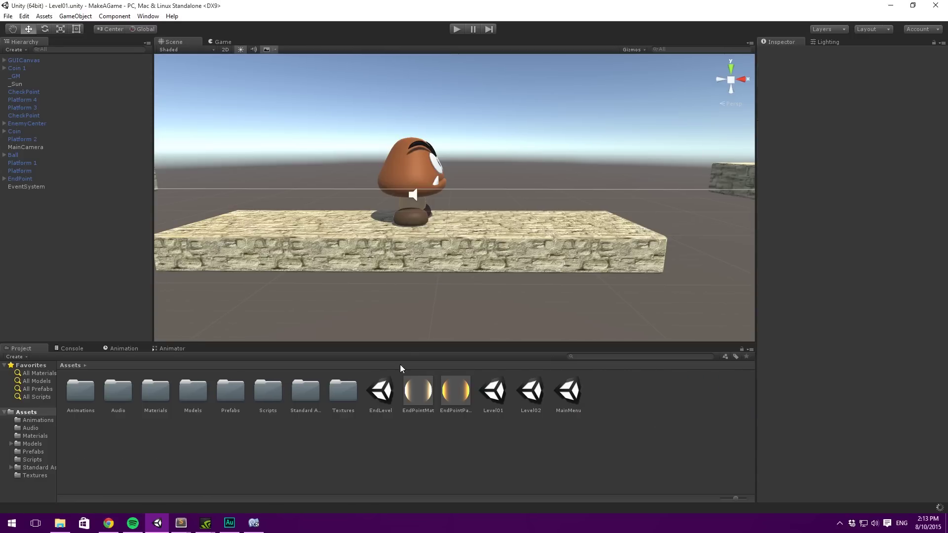
Step: Create a new folder named Scenes in Assets
right_click(357, 440)
mouse_move(444, 273)
click(520, 273)
text(Scenes)
key(Return)
Step: Move the EndLevel, Level01, Level02 and MainMenu scenes into the Scenes folder
click(425, 392)
ctrl+click(540, 396)
click(622, 392)
click(597, 391)
ctrl+click(575, 393)
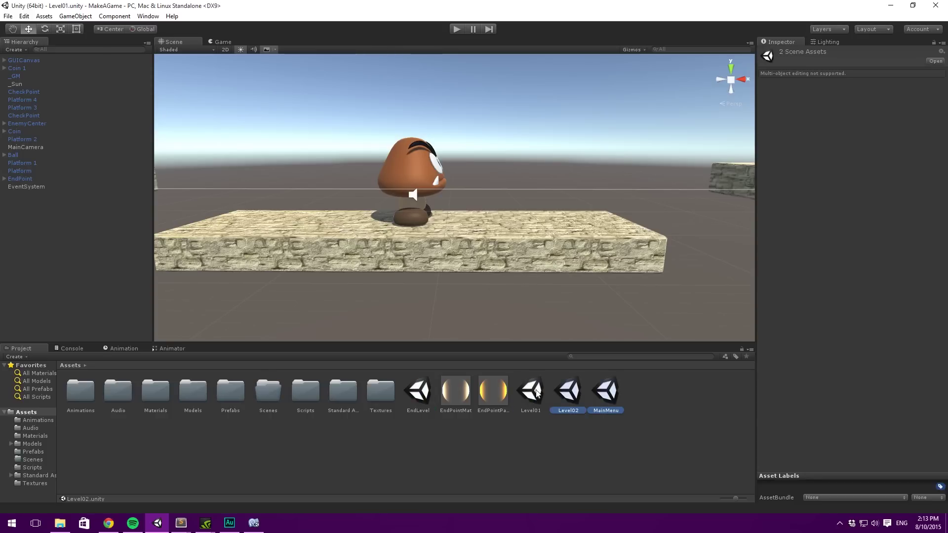
ctrl+click(535, 393)
ctrl+click(424, 393)
drag(265, 396, 267, 395)
Step: Move the EndPointMat and EndPointParticles materials from Assets into the Materials folder
click(425, 391)
ctrl+click(444, 392)
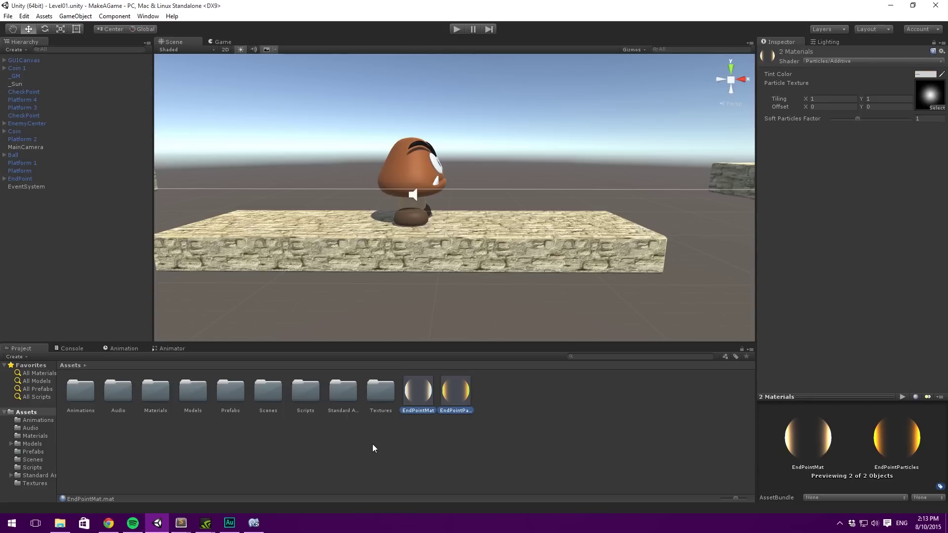
click(407, 441)
double_click(154, 388)
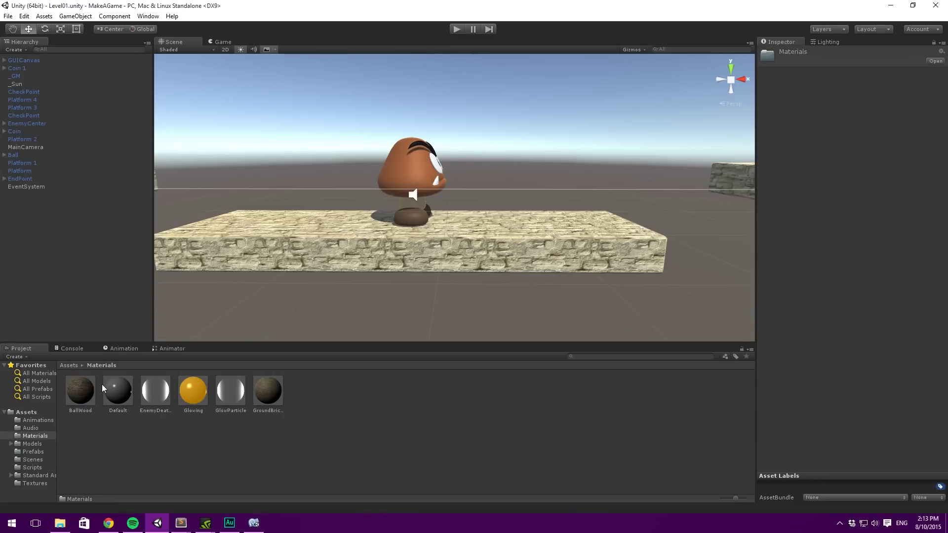
click(69, 365)
click(410, 419)
click(419, 391)
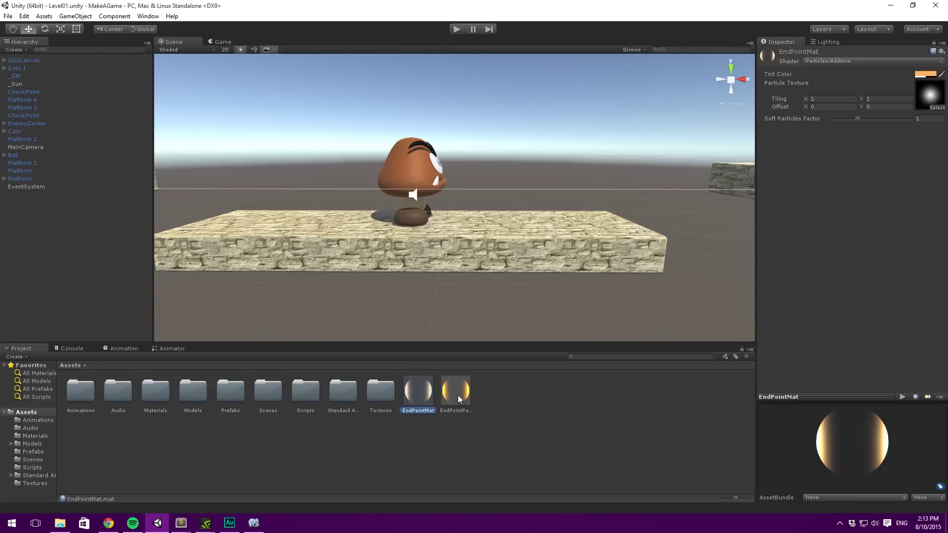
ctrl+click(455, 391)
drag(331, 410, 340, 395)
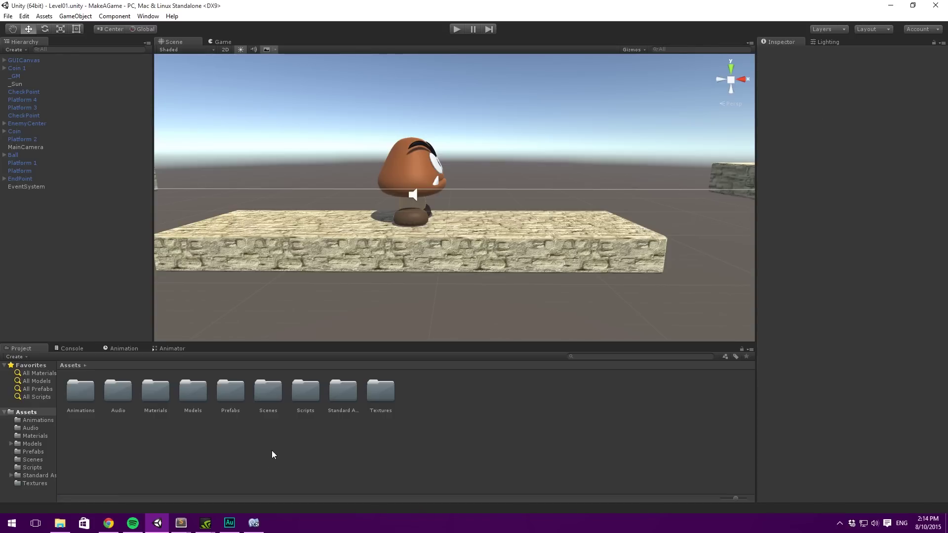
Step: Move the MainMenu scene from the Scenes folder back to the root of Assets
double_click(267, 392)
click(146, 424)
click(119, 394)
click(147, 394)
drag(193, 391, 42, 413)
click(27, 412)
Step: Check the paths and order of the scenes in the Build Settings
click(22, 16)
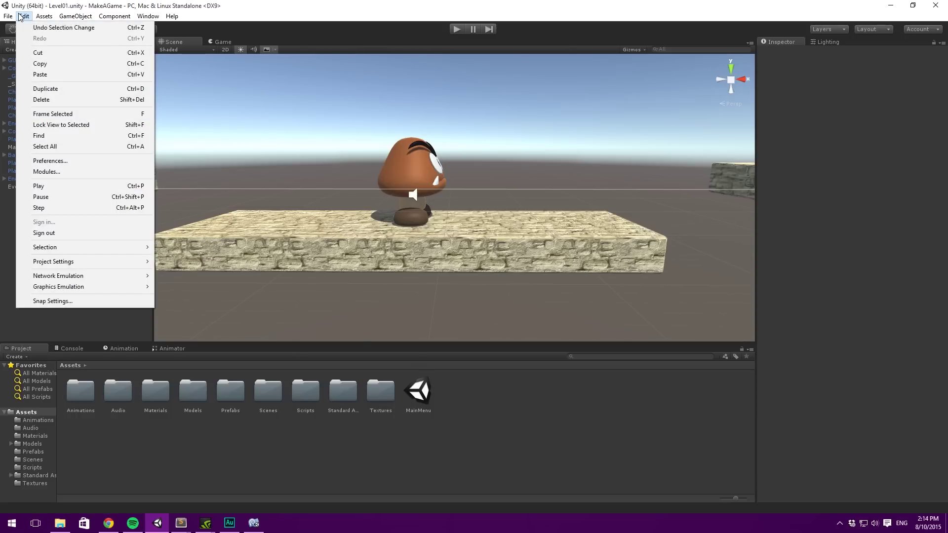
mouse_move(8, 16)
click(37, 113)
drag(315, 87, 450, 58)
click(367, 106)
key(Up)
key(Up)
key(Up)
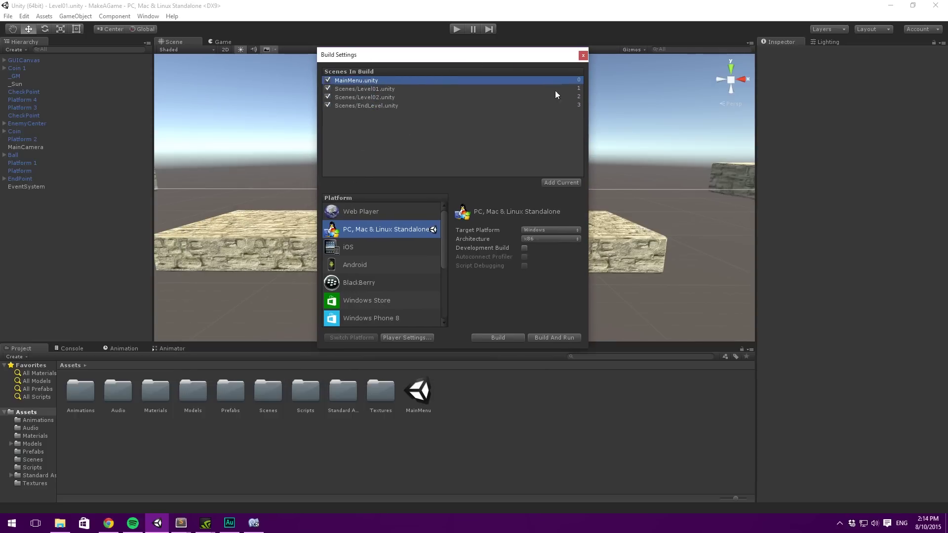
click(582, 55)
Step: Review the "Icon - UPA Toolkit" entry in the Sublime Text to-do list and return to Unity
mouse_move(180, 523)
click(230, 474)
key(shift+Home)
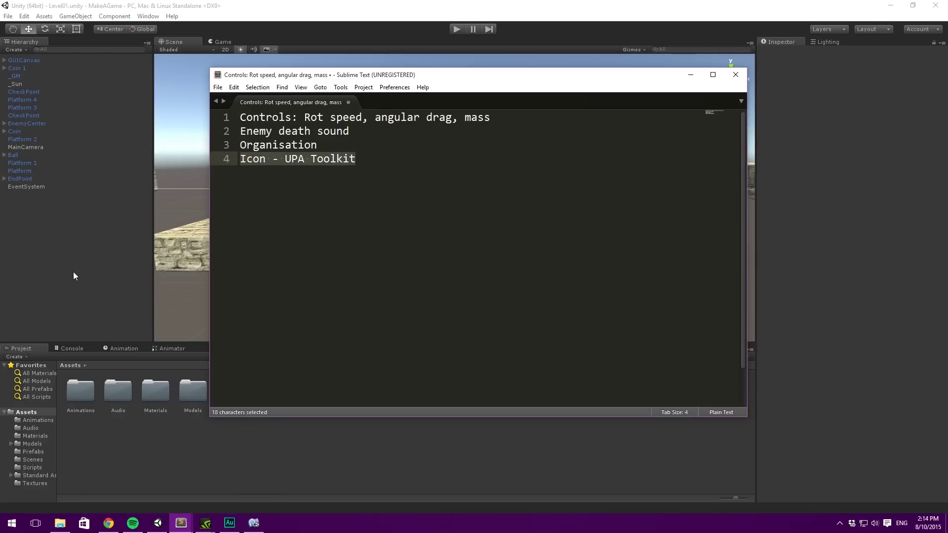
click(73, 257)
Step: Examine the enemy, ball and coin in the Level01 scene up close from several angles
alt+drag(280, 166, 440, 168)
scroll(473, 171, down, 8)
scroll(496, 171, up, 10)
alt+drag(504, 183, 400, 164)
scroll(508, 168, up, 3)
scroll(507, 168, down, 3)
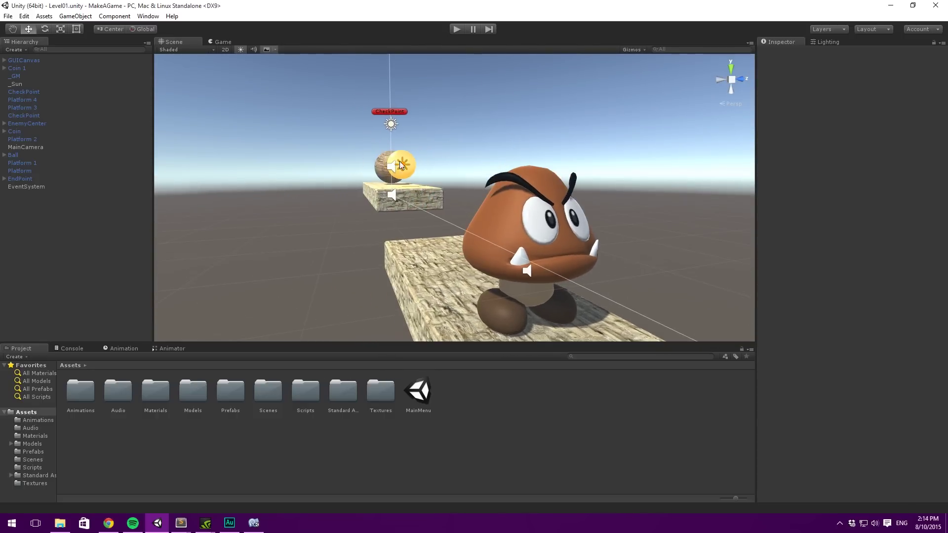
scroll(399, 166, down, 3)
alt+drag(512, 166, 872, 172)
middle_drag(872, 173, 874, 128)
scroll(444, 141, up, 3)
middle_drag(425, 142, 647, 140)
scroll(586, 140, down, 4)
scroll(466, 152, up, 4)
scroll(466, 155, down, 3)
alt+drag(466, 156, 412, 106)
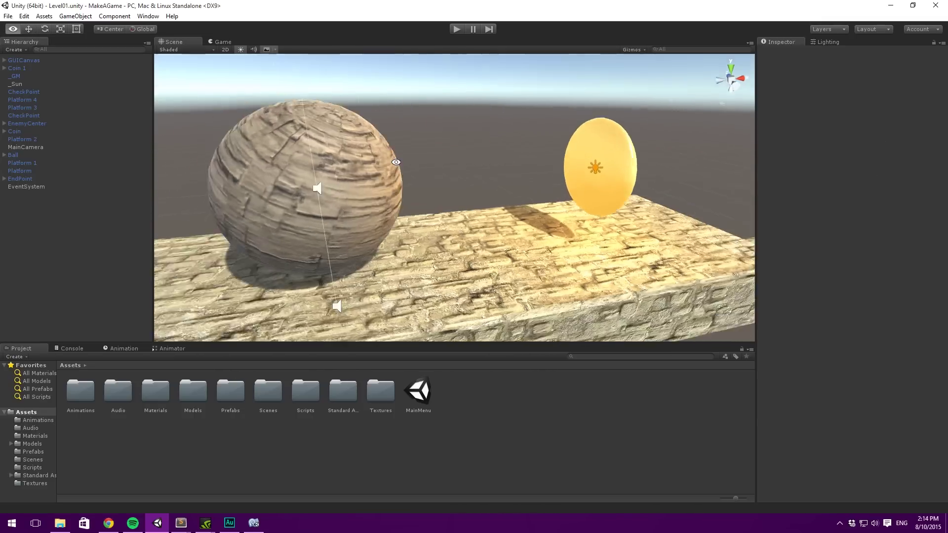
scroll(435, 144, up, 3)
middle_drag(413, 106, 439, 135)
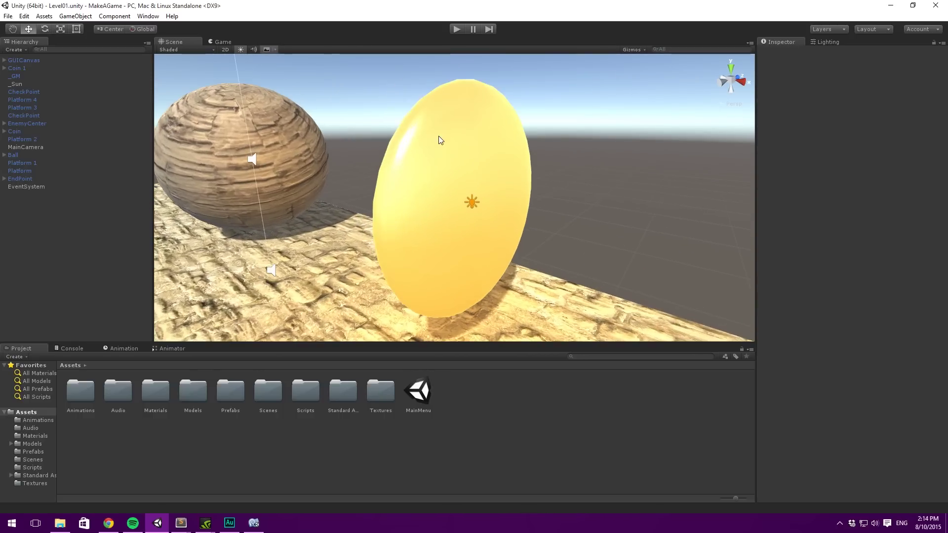
scroll(430, 127, up, 2)
alt+drag(430, 127, 459, 140)
scroll(449, 129, down, 2)
scroll(451, 130, down, 2)
scroll(459, 140, up, 1)
scroll(482, 182, up, 1)
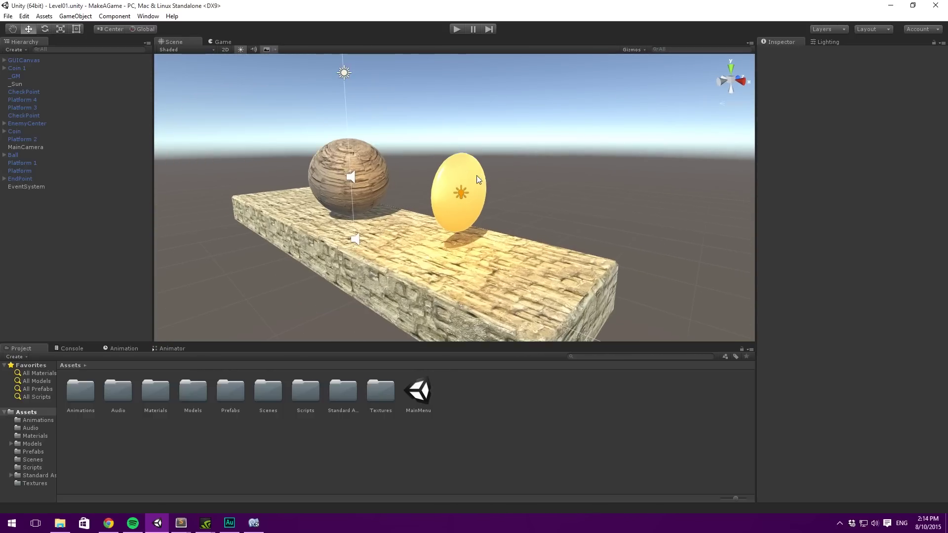
scroll(477, 180, up, 2)
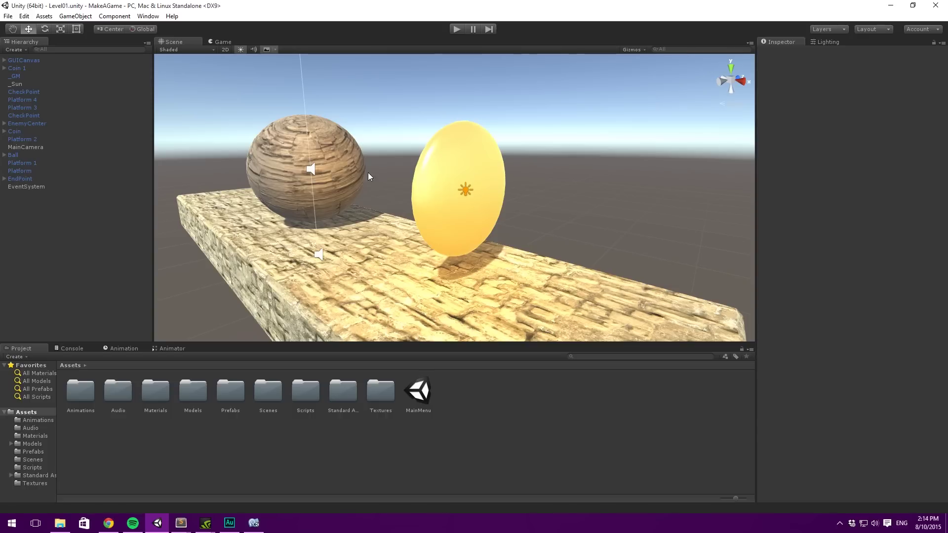
Step: Deactivate the Ball object in the Level01 scene
click(40, 130)
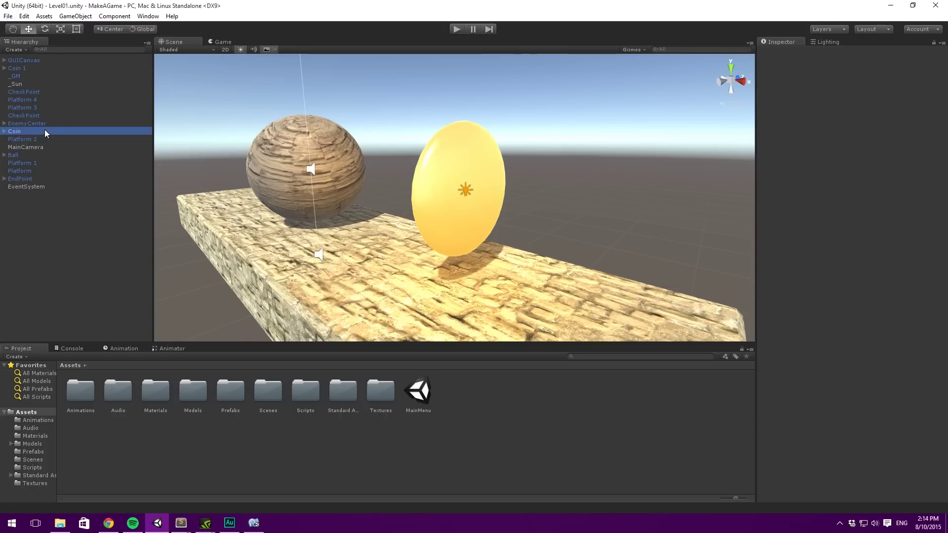
click(40, 91)
click(30, 69)
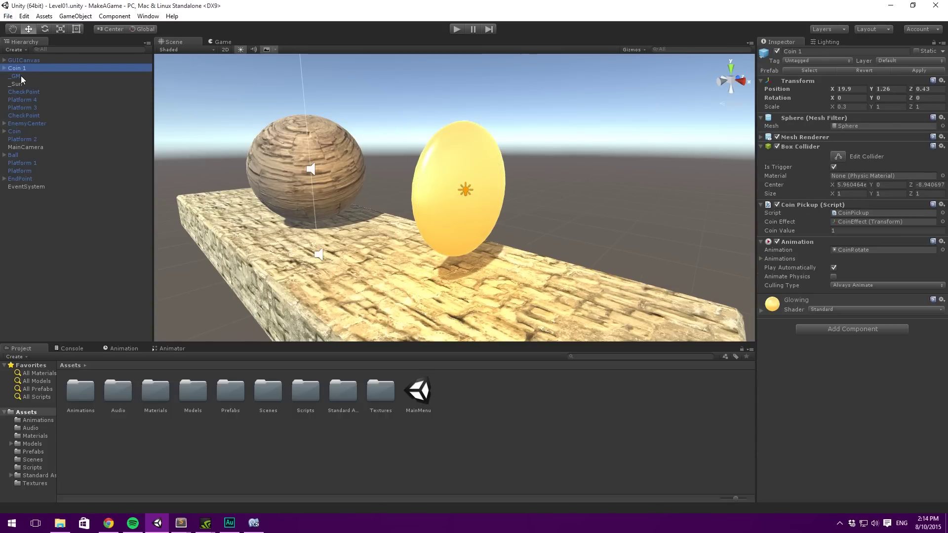
click(28, 131)
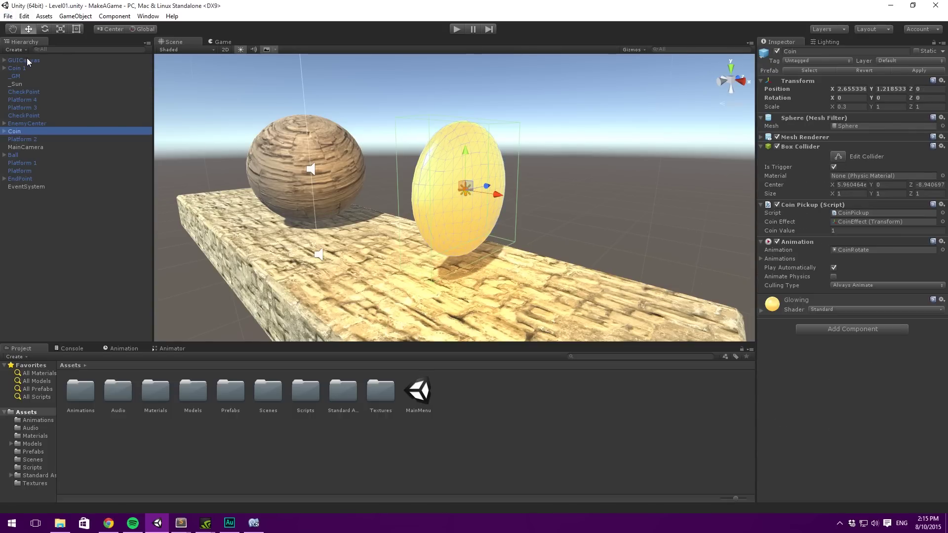
click(35, 126)
click(34, 138)
click(31, 130)
click(30, 140)
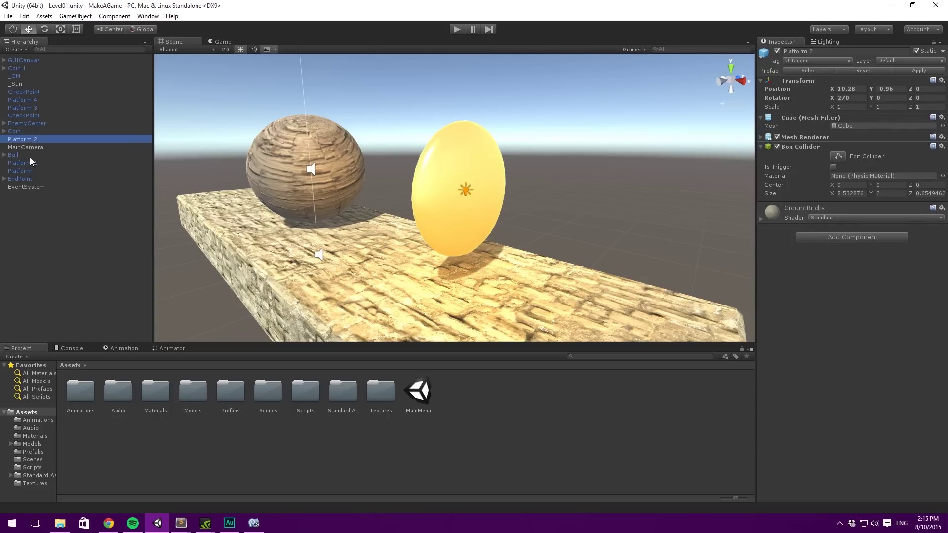
click(29, 155)
click(777, 51)
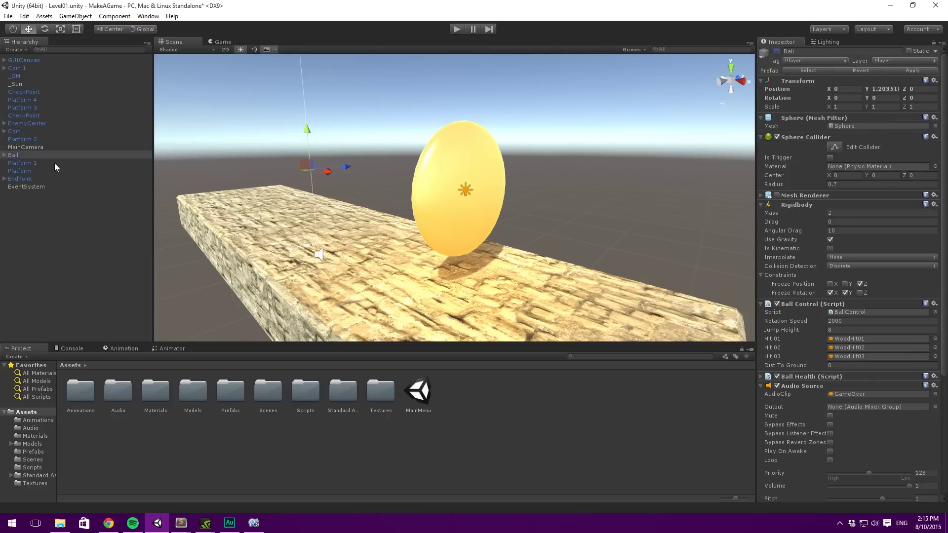
Step: Deactivate Platform 4, the platform beneath the first coin
click(38, 162)
click(32, 169)
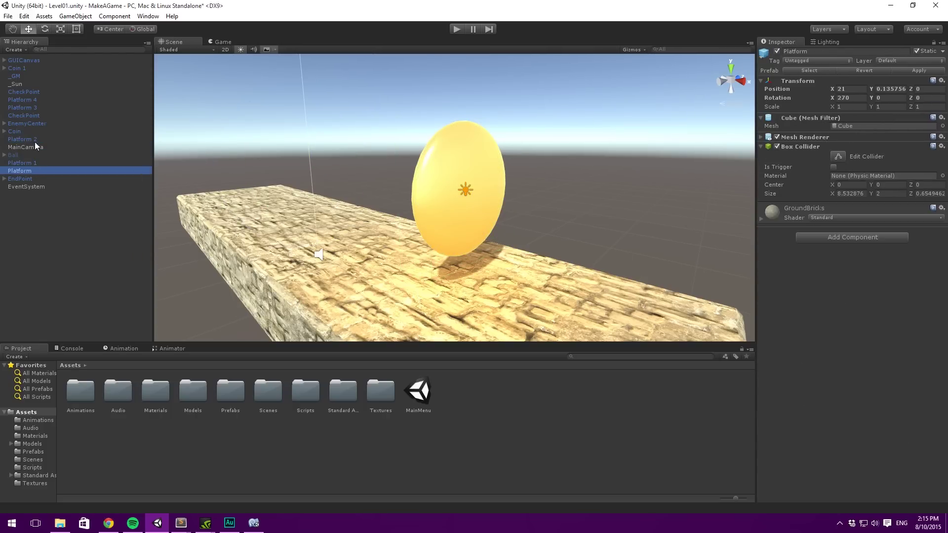
click(29, 106)
click(31, 101)
click(777, 50)
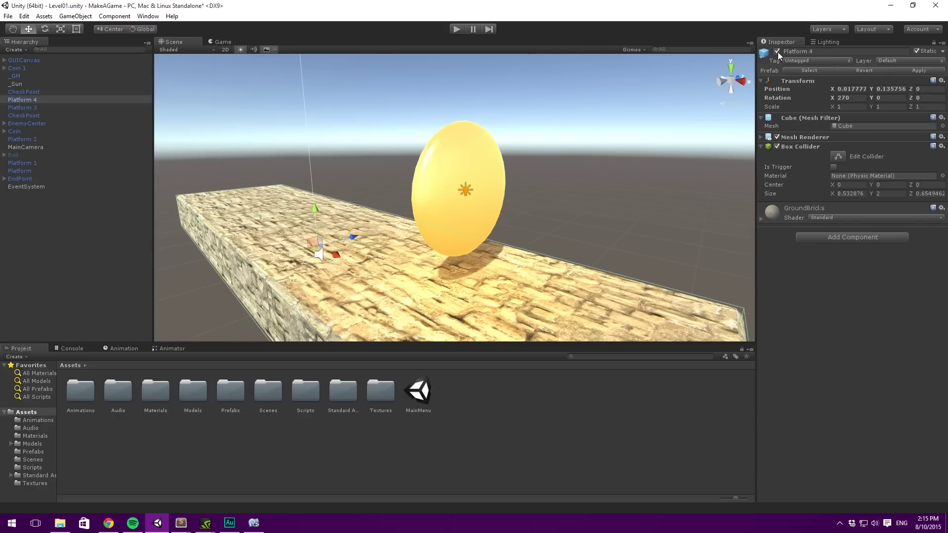
Step: Turn off the skybox and other effects in the Scene view so the coin sits against a plain background
middle_drag(557, 186, 553, 125)
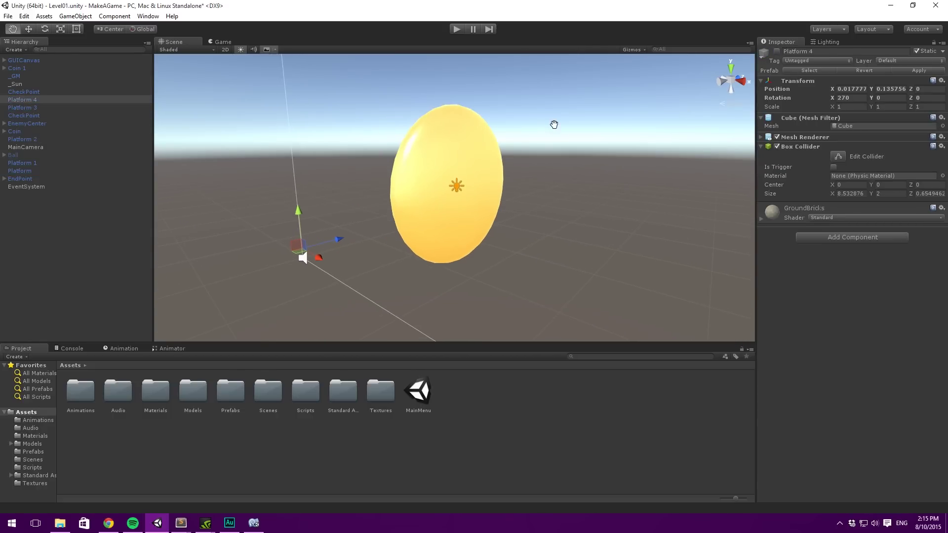
click(268, 50)
click(267, 49)
click(268, 49)
click(265, 50)
click(265, 49)
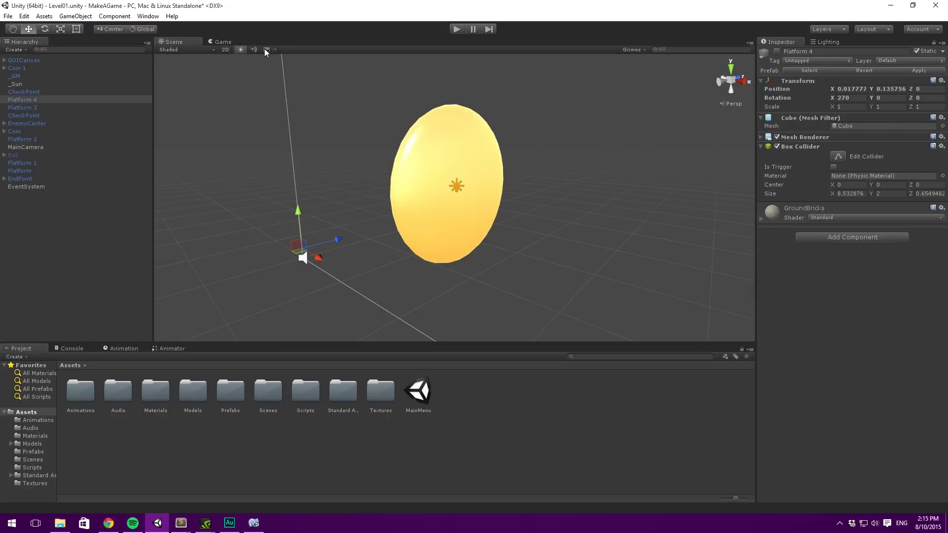
Step: Try the coin without Scene view lighting and turn the lighting back on
click(238, 49)
click(239, 50)
click(239, 50)
click(239, 49)
click(239, 50)
click(238, 51)
Step: Enable 3D Icons for the Scene view gizmos and shrink their size to the minimum
middle_drag(519, 157, 514, 155)
middle_drag(491, 125, 493, 126)
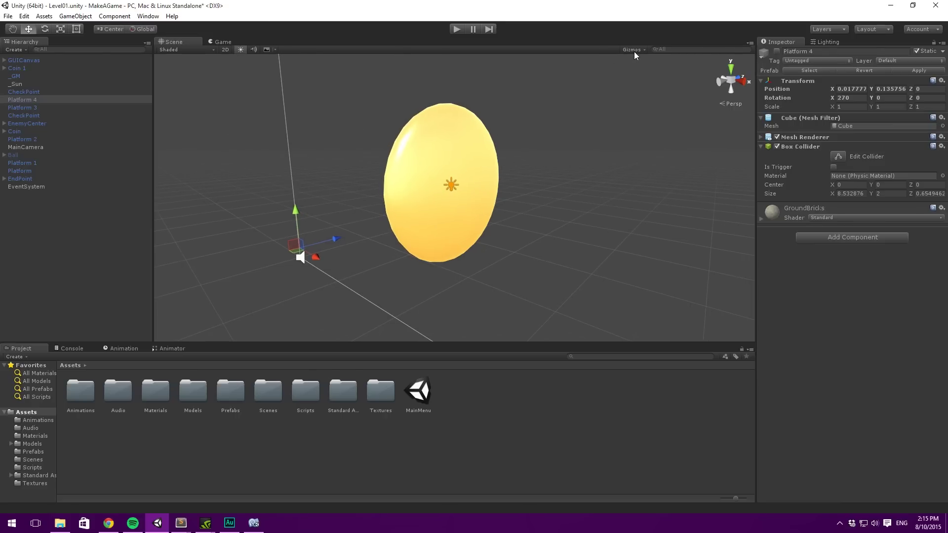
click(632, 50)
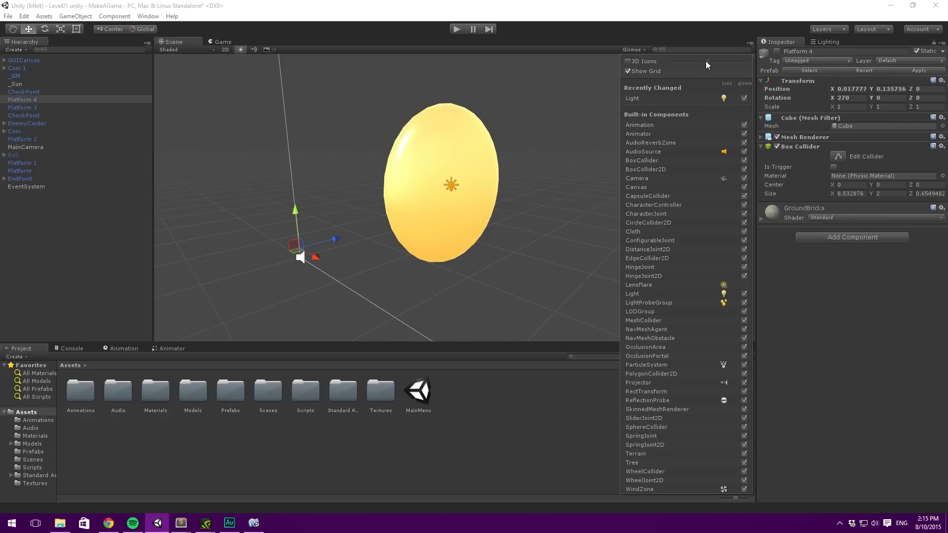
click(628, 61)
drag(704, 60, 667, 62)
middle_drag(585, 94, 568, 97)
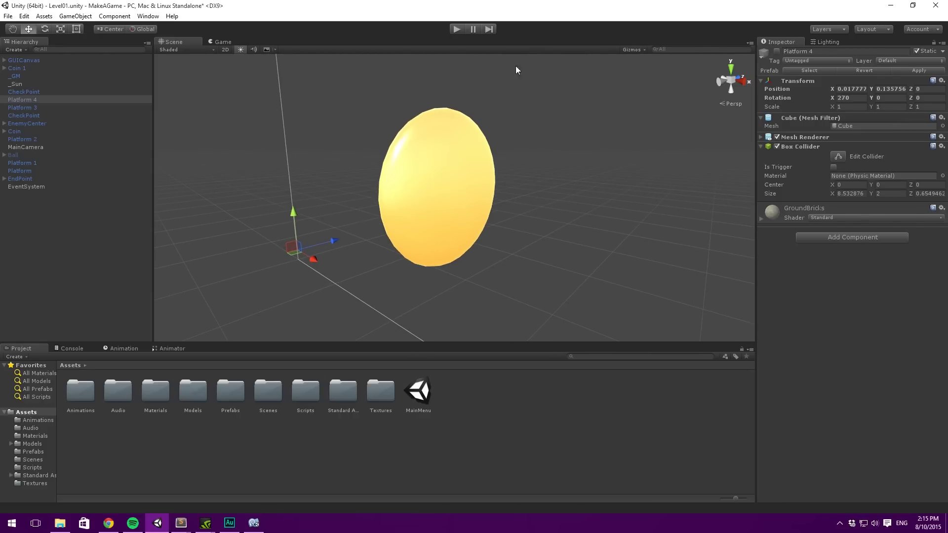
Step: Hide the Scene view grid and take the move handles off the disabled Platform 4
click(631, 50)
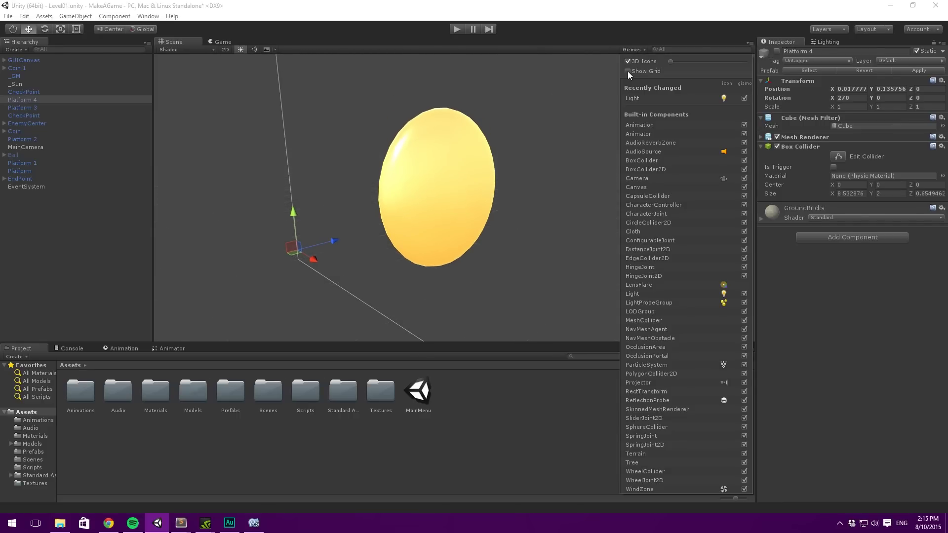
click(538, 100)
middle_drag(517, 96, 509, 97)
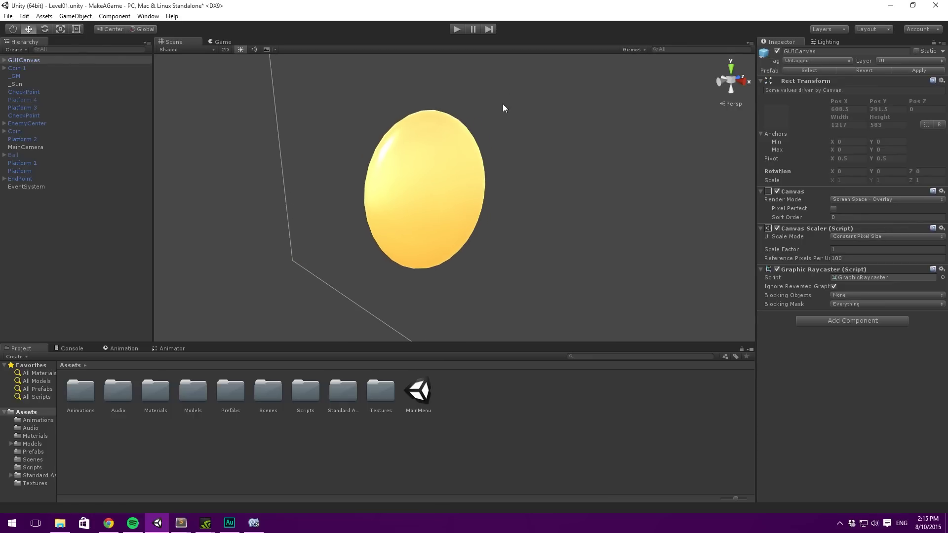
Step: Frame the coin up close and maximise the Scene view, leaving the coin unselected
scroll(496, 105, up, 2)
scroll(488, 109, down, 4)
scroll(484, 111, up, 3)
middle_drag(484, 110, 488, 111)
scroll(488, 111, up, 1)
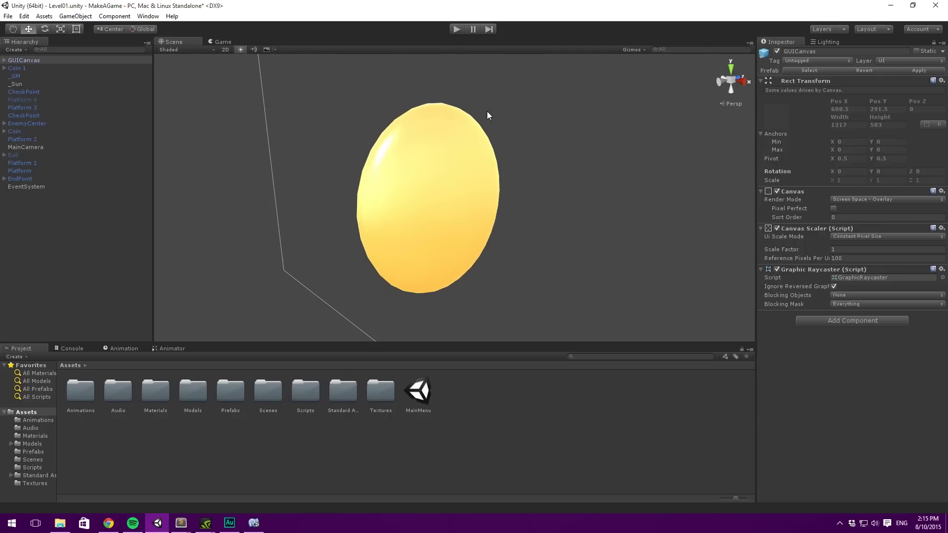
key(super)
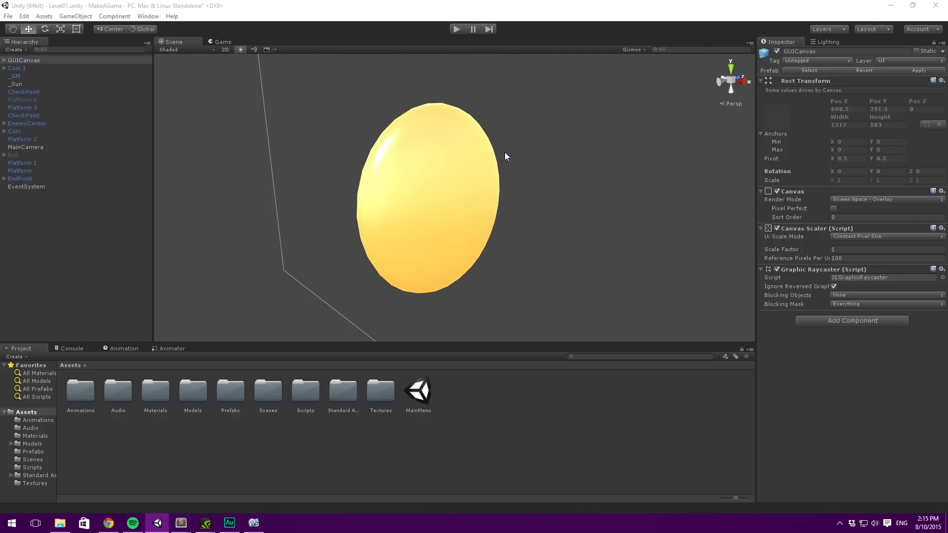
key(super)
key(shift+space)
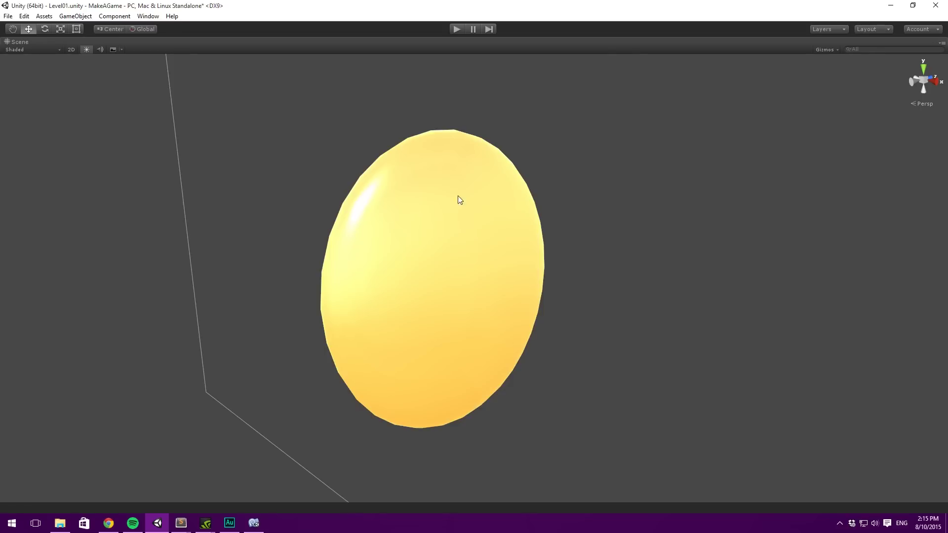
middle_drag(546, 159, 550, 147)
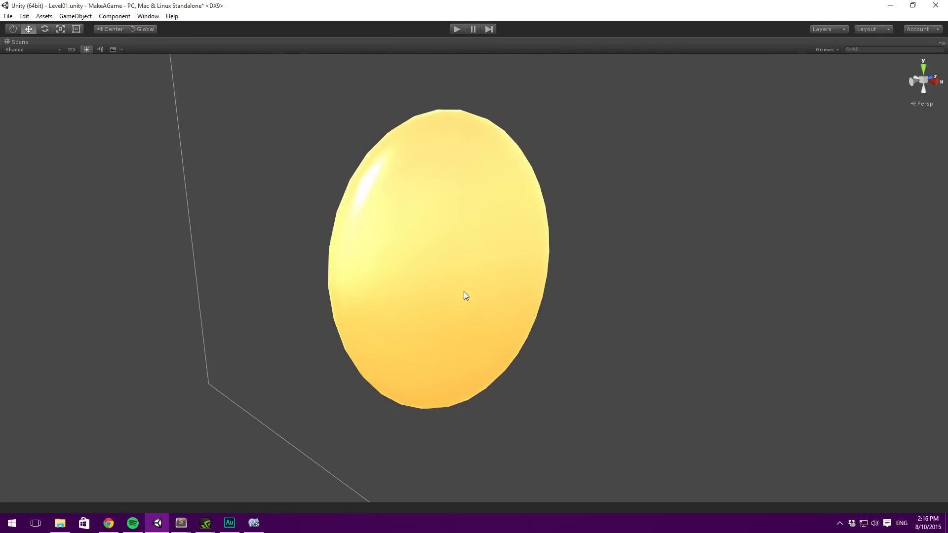
click(416, 225)
click(652, 186)
Step: Open the Snipping Tool, move its window clear of the coin and cancel the pending snip
key(super)
text(sb)
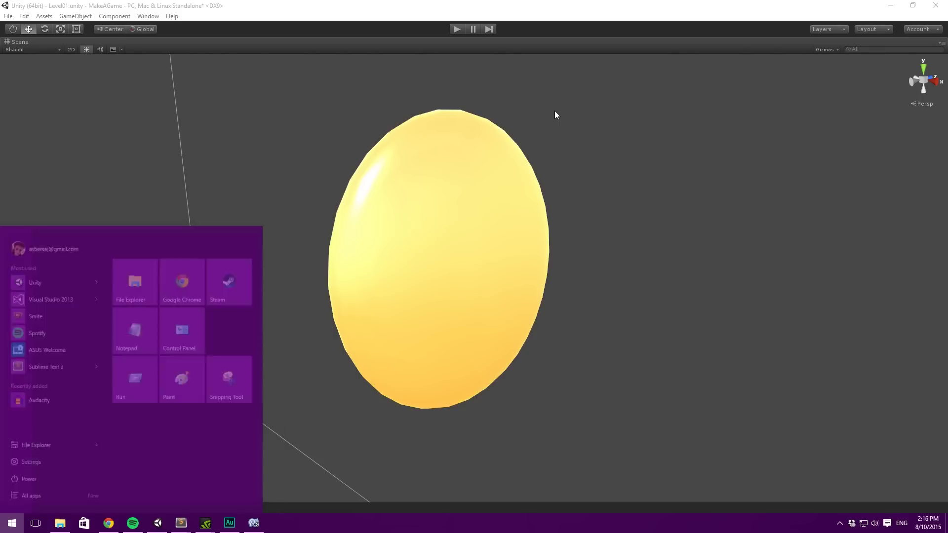
key(BackSpace)
text(ni)
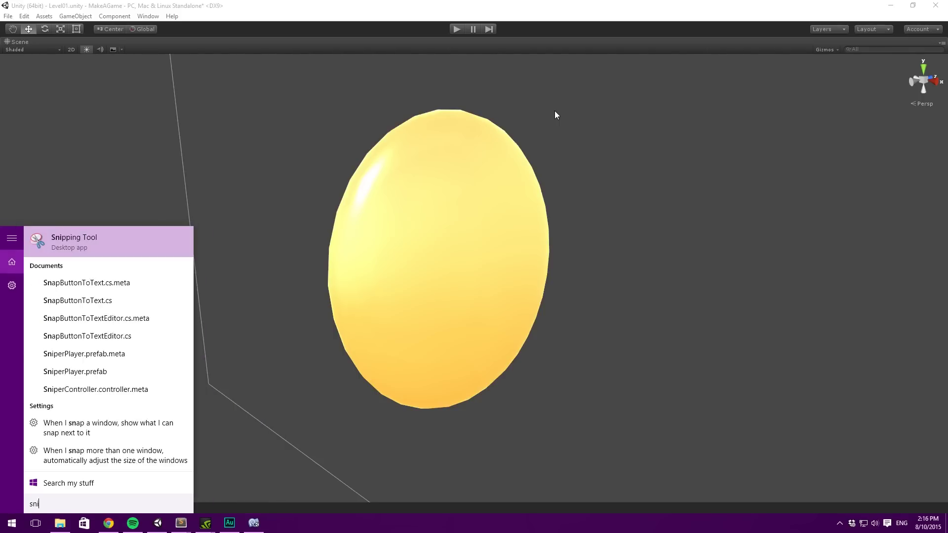
key(Return)
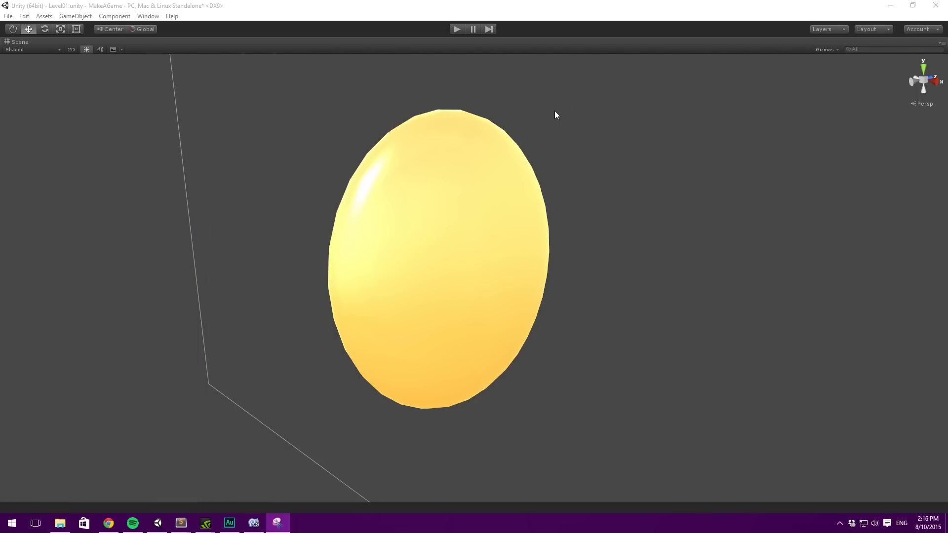
drag(869, 146, 606, 140)
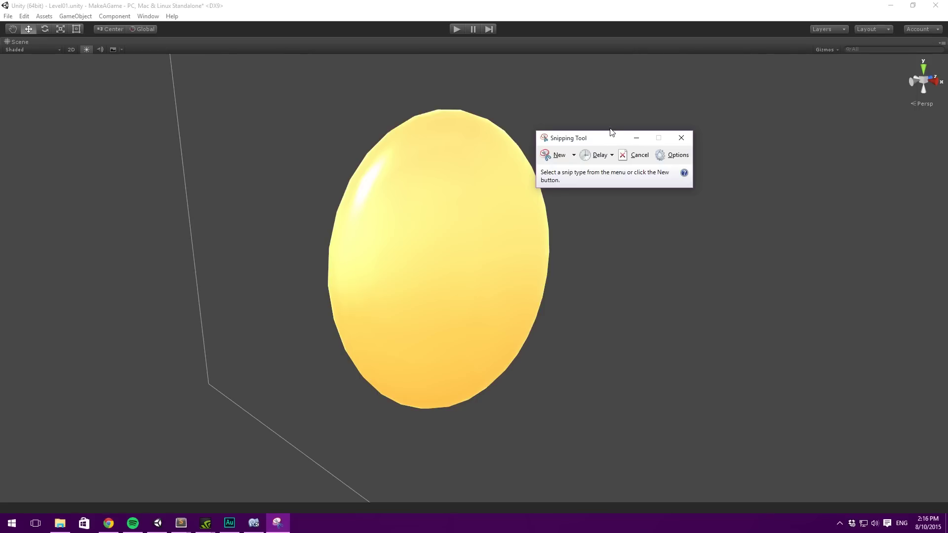
drag(597, 141, 766, 154)
click(740, 167)
key(Escape)
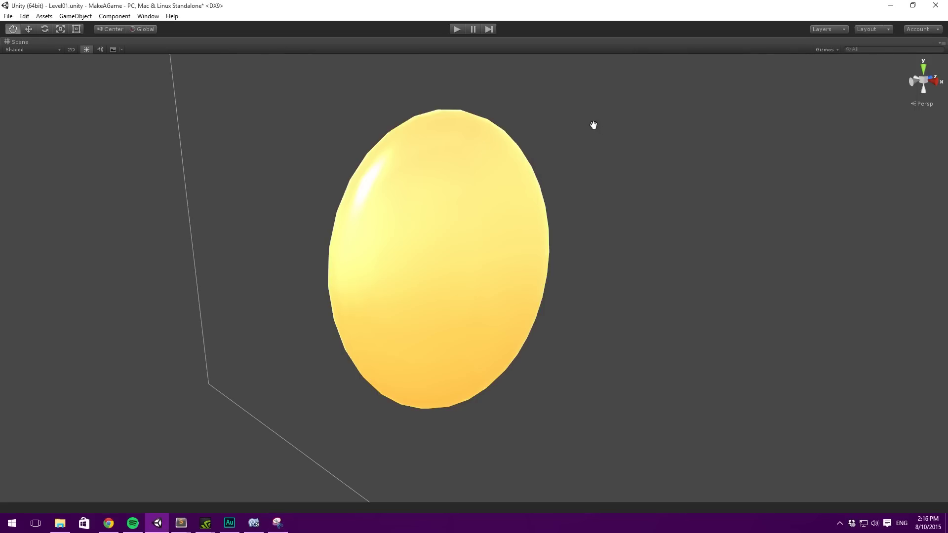
Step: Restore the full Unity editor layout and bring the Coin back into close view with its selection cleared
key(shift+space)
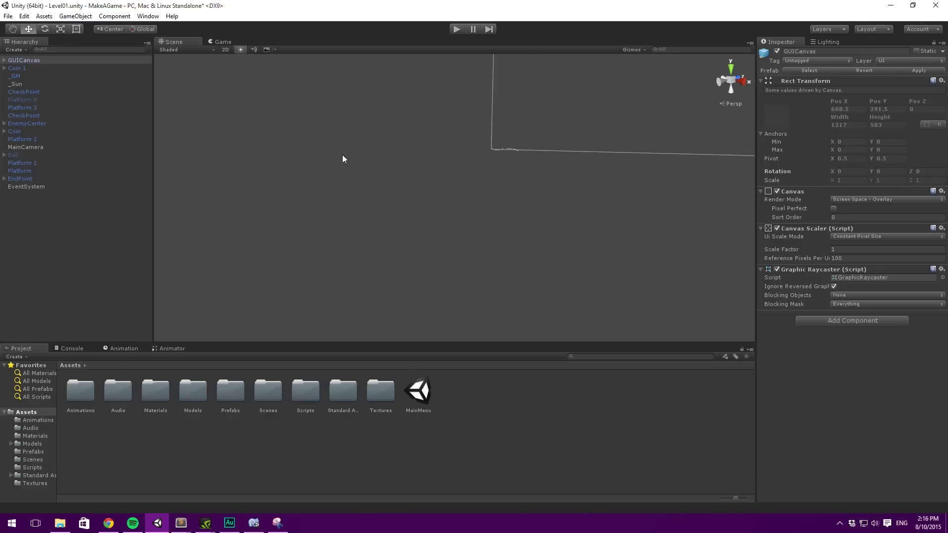
double_click(21, 132)
scroll(528, 147, up, 5)
scroll(531, 139, down, 5)
scroll(516, 171, up, 3)
scroll(518, 166, up, 12)
click(550, 156)
mouse_move(525, 171)
alt+mouse_down()
mouse_move(383, 161)
mouse_move(383, 152)
mouse_move(395, 140)
mouse_move(495, 148)
mouse_move(518, 167)
alt+mouse_up()
scroll(517, 172, up, 2)
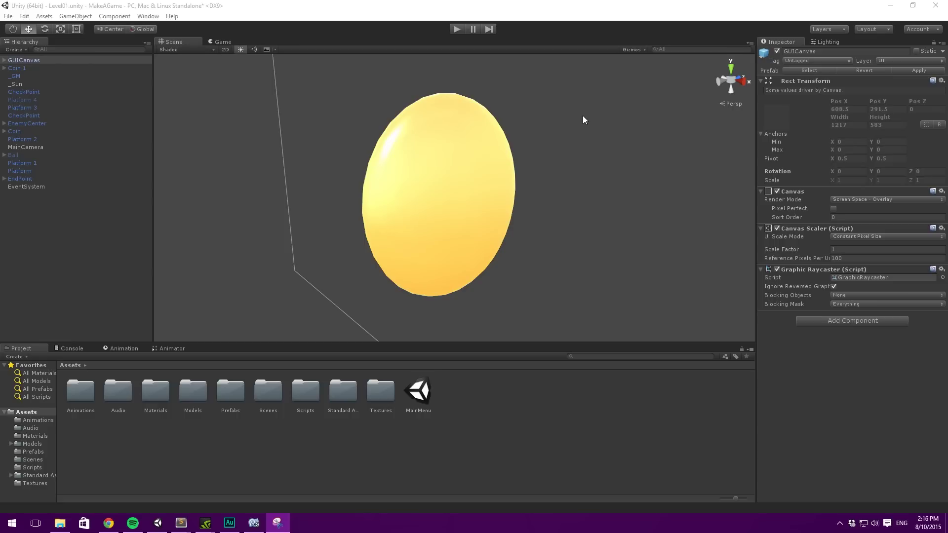
Step: Refocus the Scene view on the Coin object, clear its selection and maximise the view
key(f)
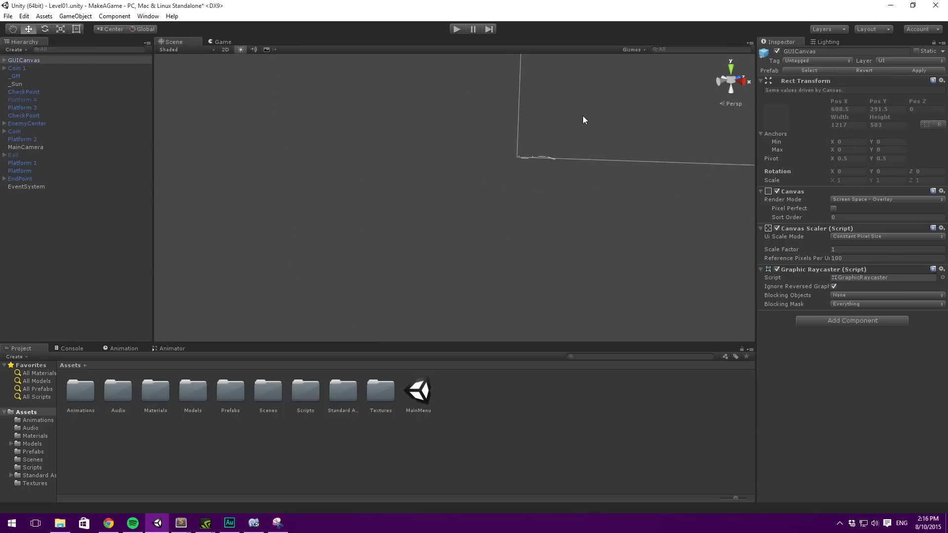
click(17, 68)
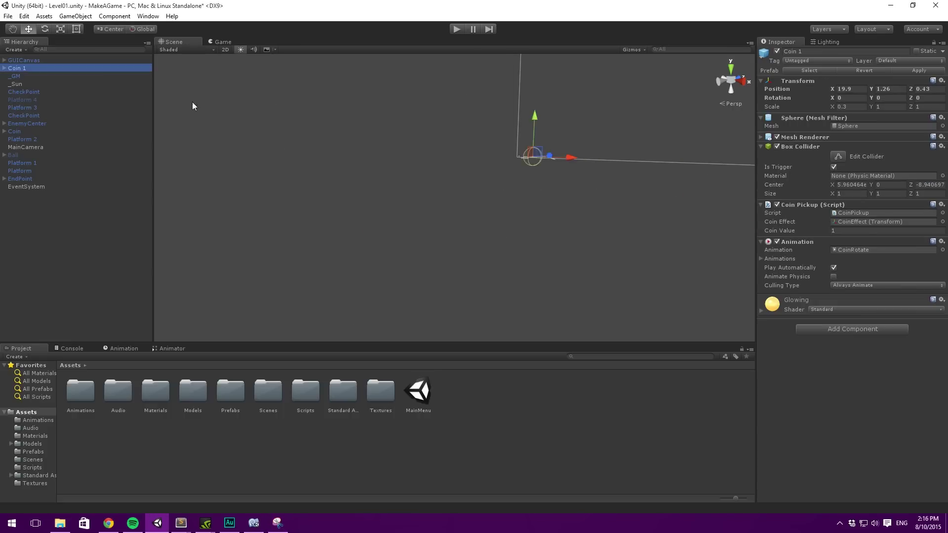
key(f)
click(62, 83)
click(38, 139)
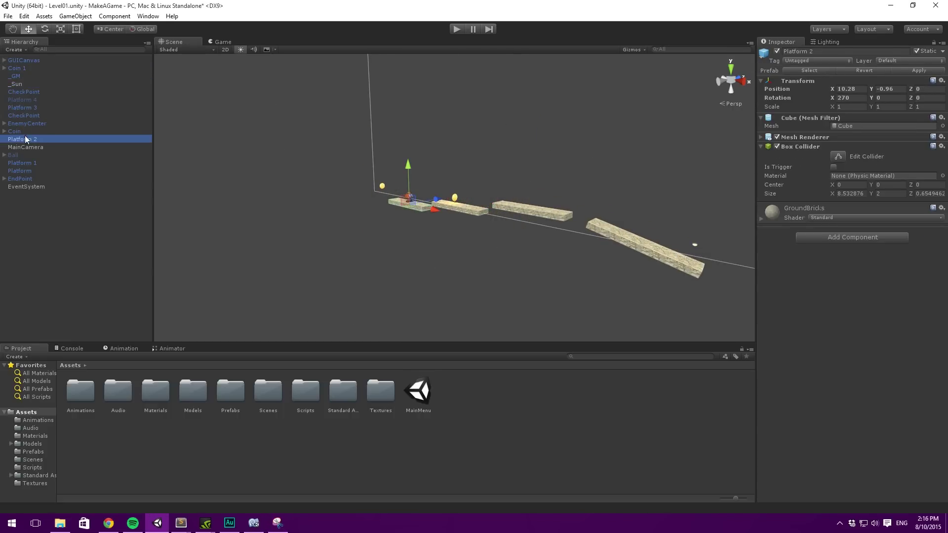
click(23, 133)
key(f)
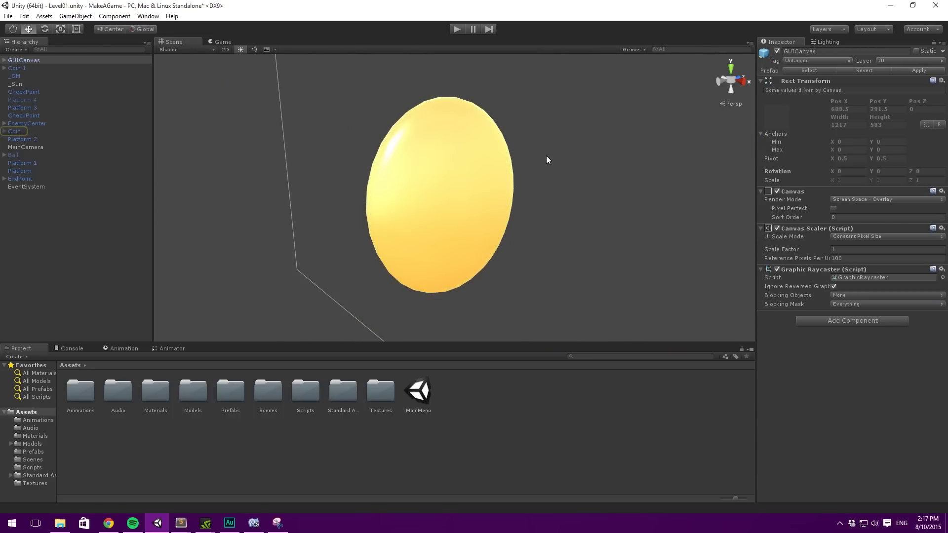
key(shift+space)
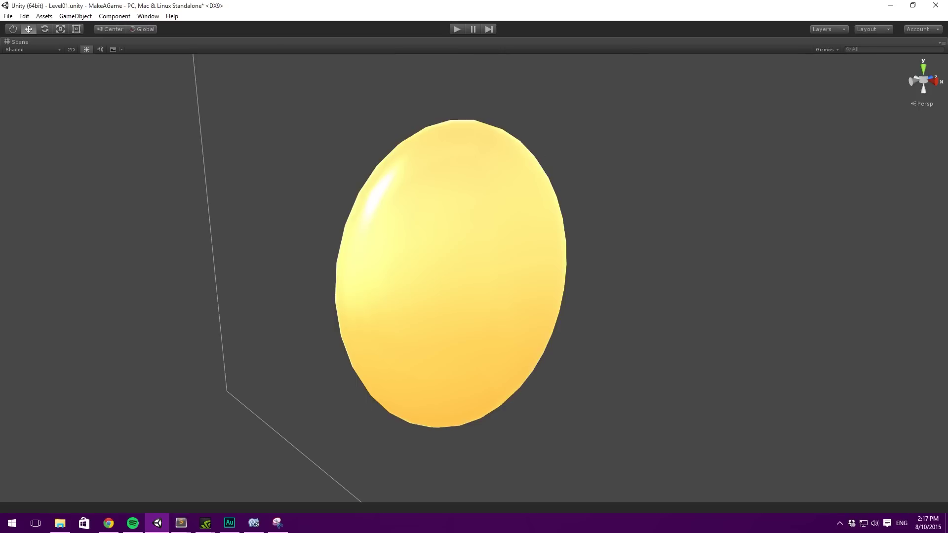
Step: Capture a rectangular snip around the whole coin with the Snipping Tool
drag(947, 129, 708, 96)
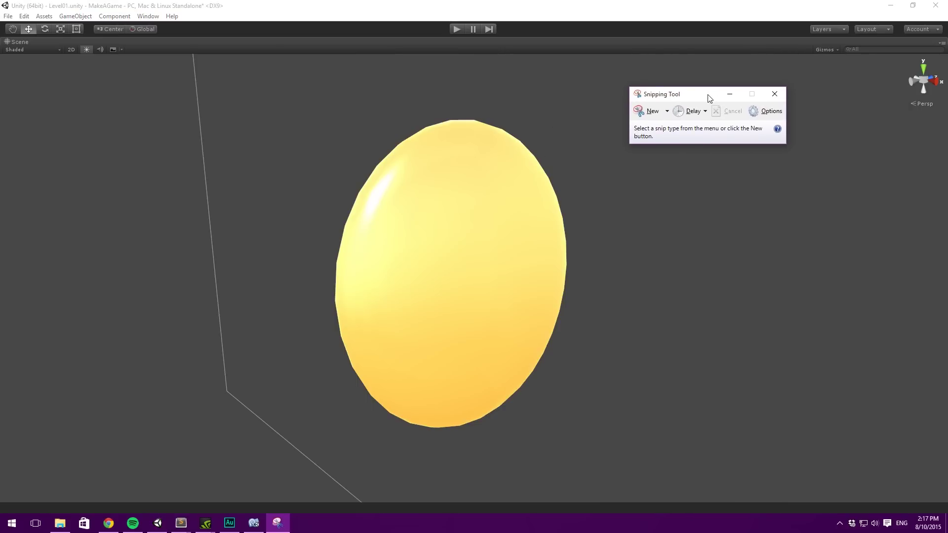
click(648, 118)
drag(283, 80, 614, 458)
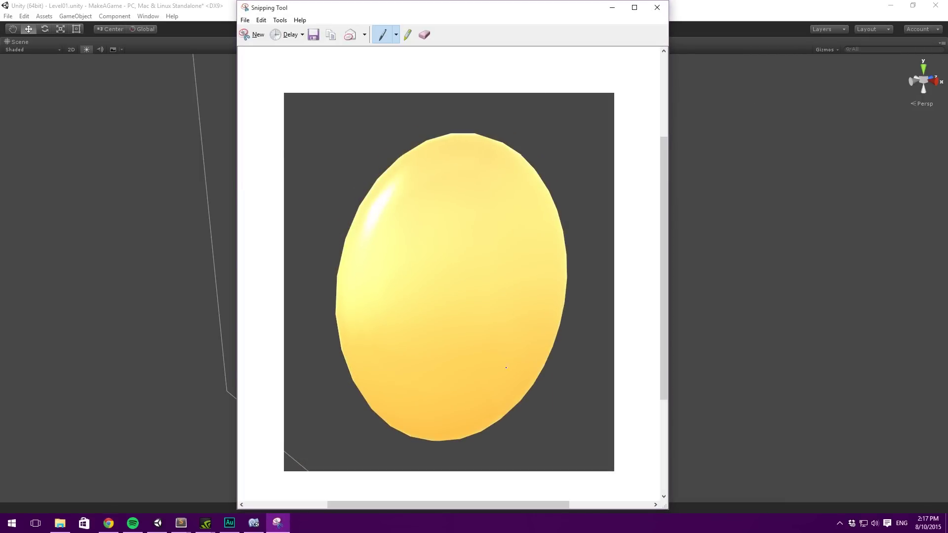
Step: Save the snip to the Desktop as Coin.PNG and close the Snipping Tool
click(313, 35)
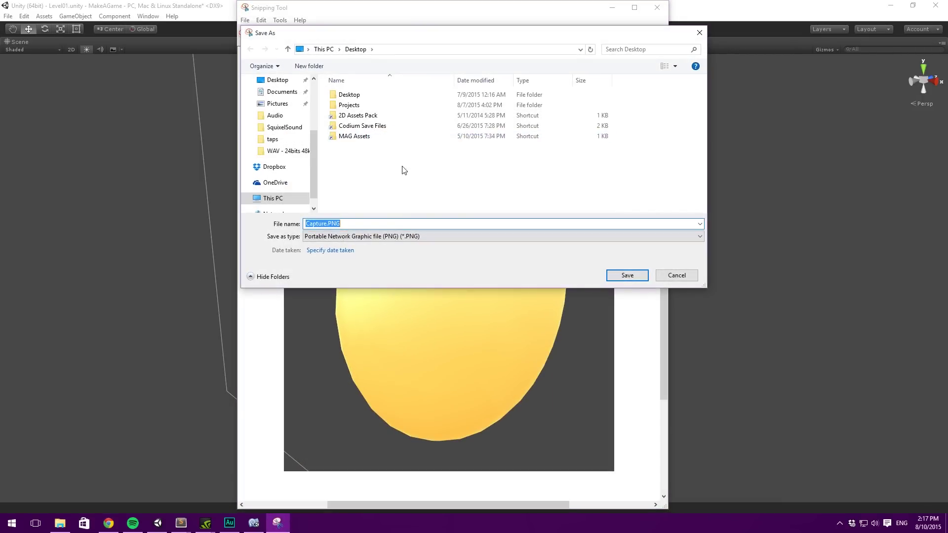
key(Left)
key(Left)
key(Left)
key(shift+Left)
key(shift+Left)
key(shift+Left)
key(shift+Left)
key(shift+Left)
key(shift+Left)
text(Coinm)
key(BackSpace)
key(BackSpace)
text(m)
key(BackSpace)
text(n)
key(Return)
click(657, 8)
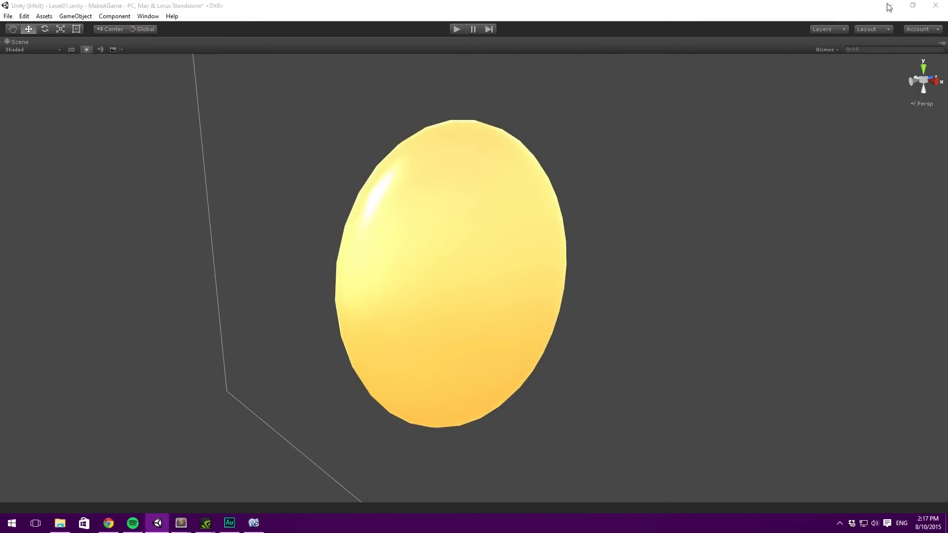
Step: Minimise Unity and launch Photoshop
click(888, 7)
text(photo)
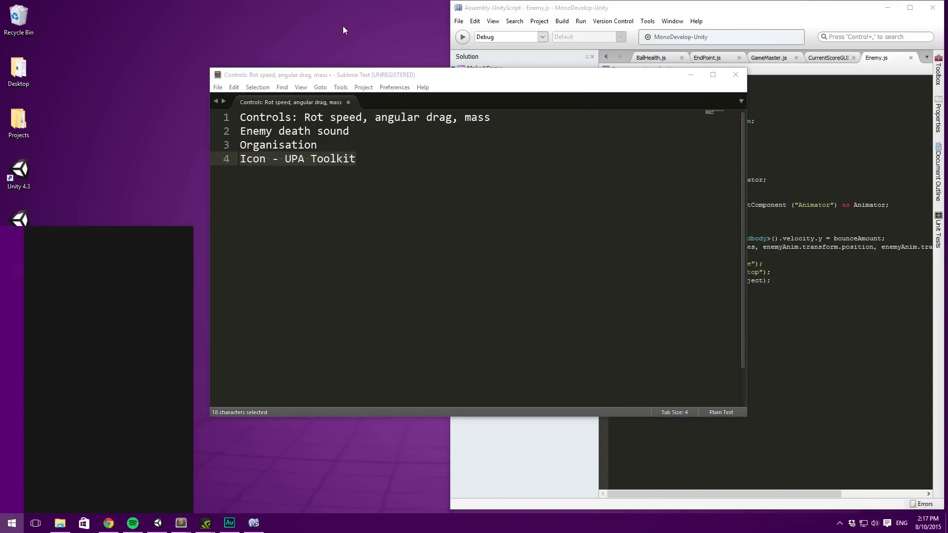
text(shop)
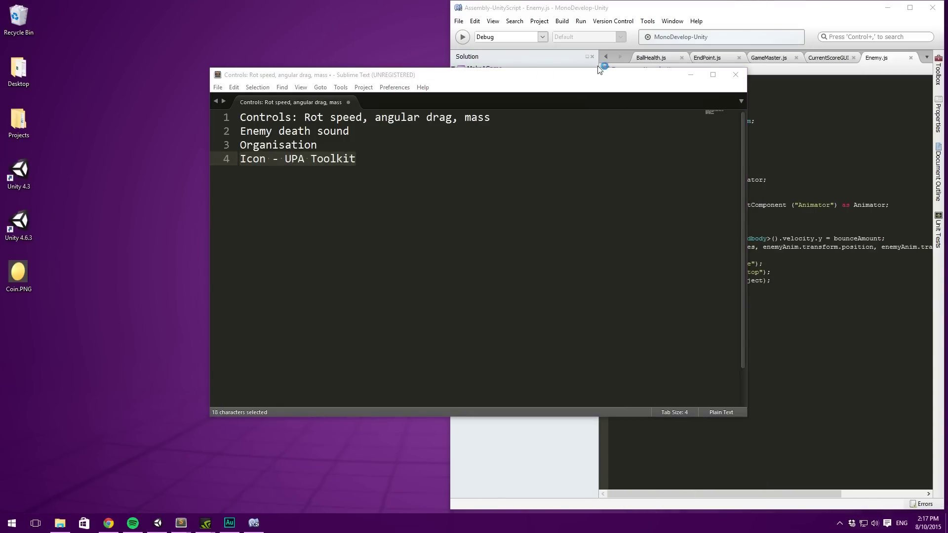
Step: Clear MonoDevelop, Sublime Text and the Audio folder window off the desktop
click(896, 4)
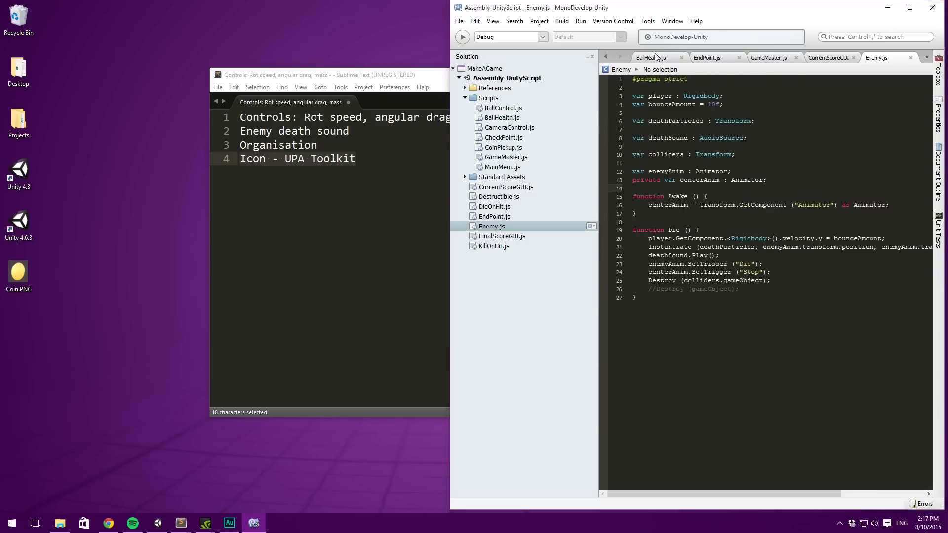
click(381, 69)
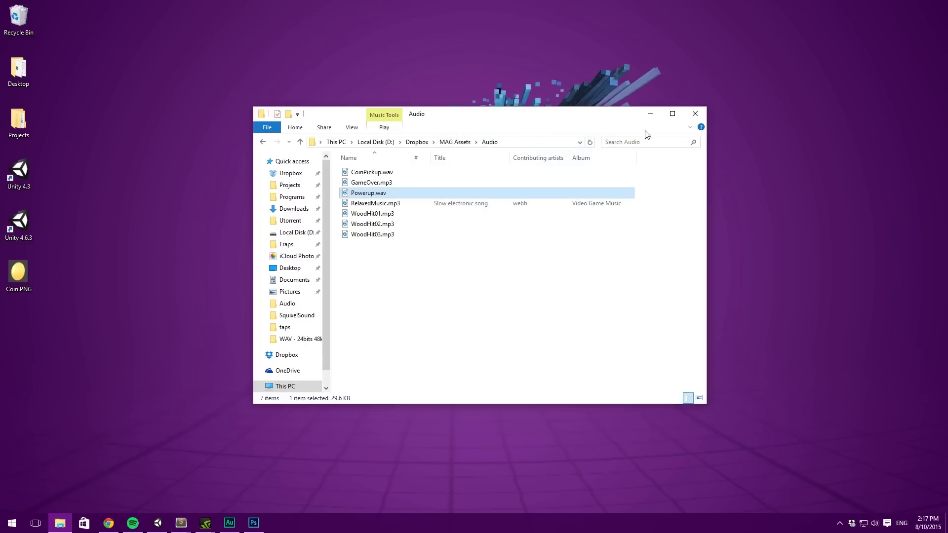
click(695, 114)
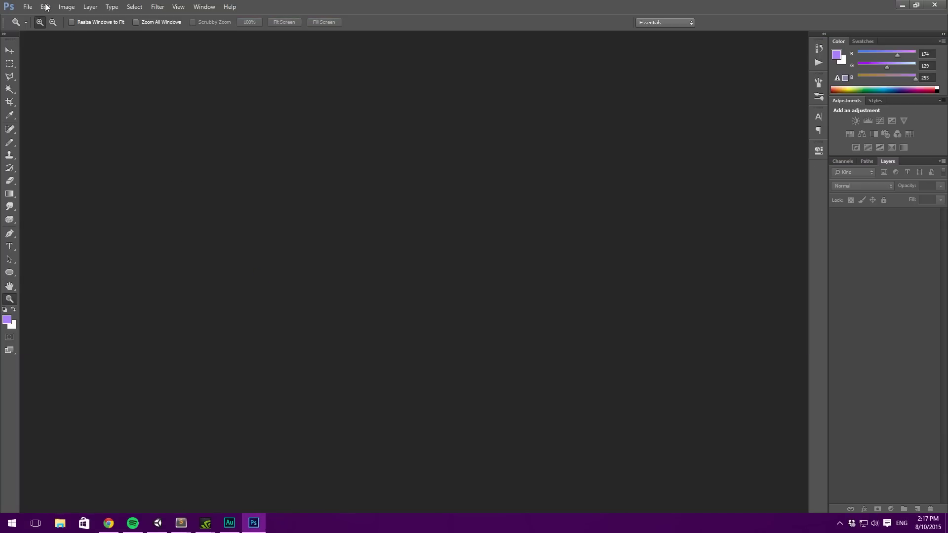
Step: Start a new document and set its width and height to 1080 pixels each
click(27, 7)
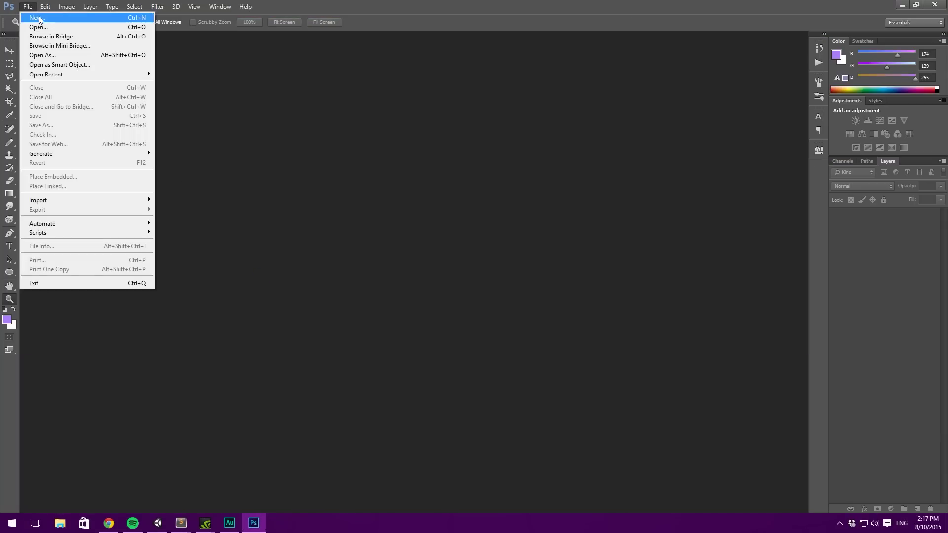
click(30, 18)
click(453, 176)
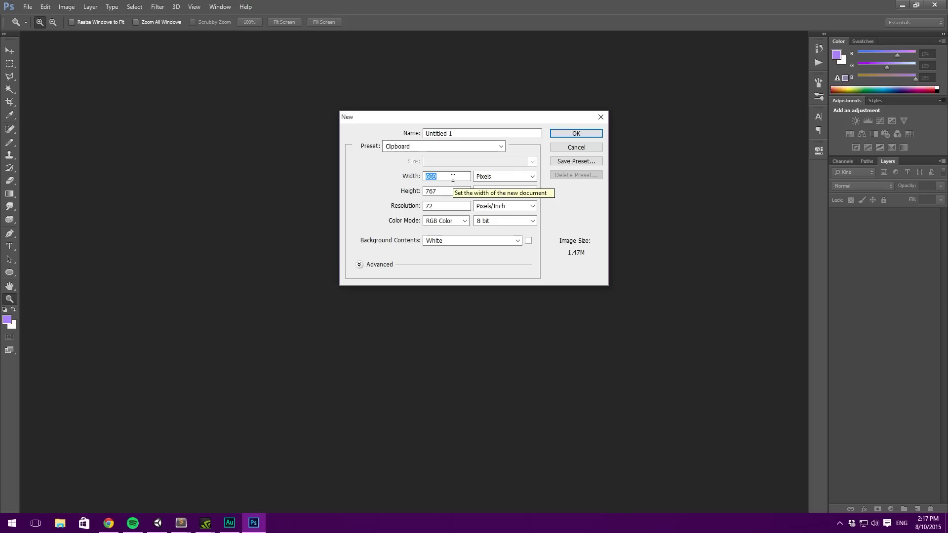
text(1920)
key(Tab)
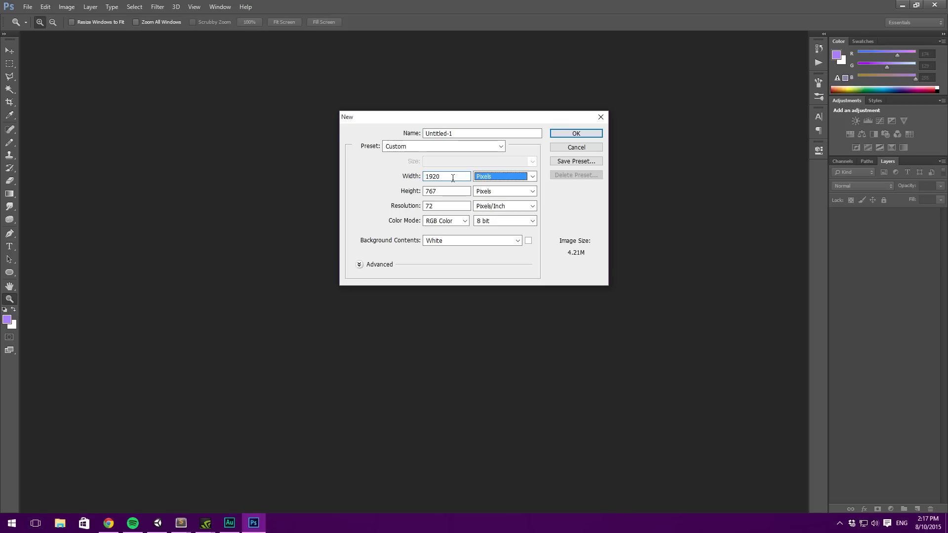
key(Tab)
text(192)
click(452, 178)
double_click(453, 178)
text(1080)
key(Tab)
key(Tab)
text(1080)
Step: Name the new document MakeAGameIcon and create it
double_click(471, 135)
drag(471, 135, 366, 127)
text(a)
key(BackSpace)
text(MakeAGameLogo)
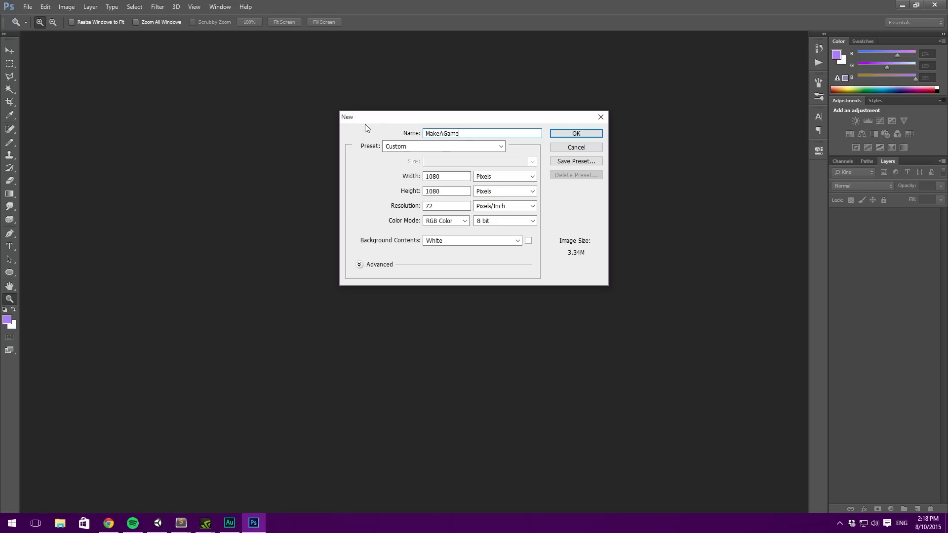
key(BackSpace)
key(BackSpace)
key(BackSpace)
key(BackSpace)
text(Icon)
click(564, 135)
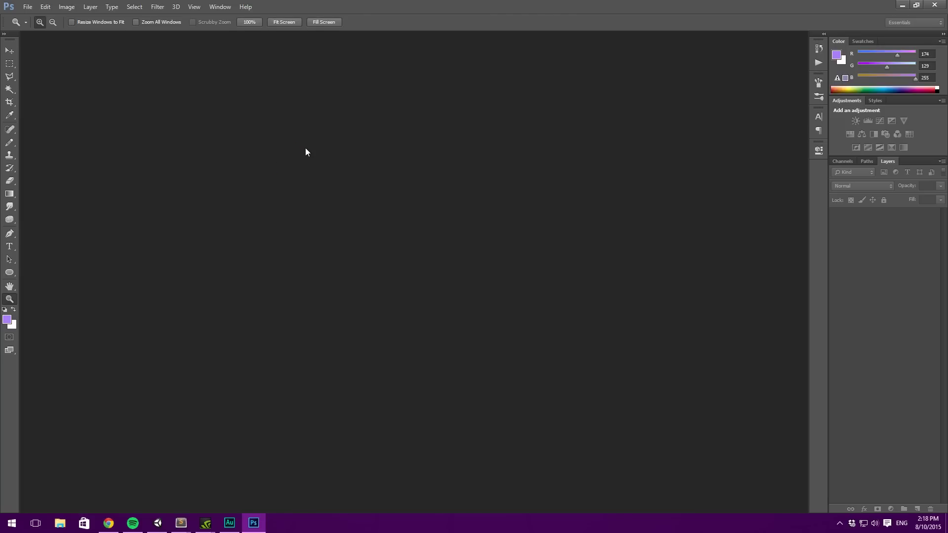
Step: Convert the locked Background into a regular layer named BG
double_click(881, 218)
text(BG)
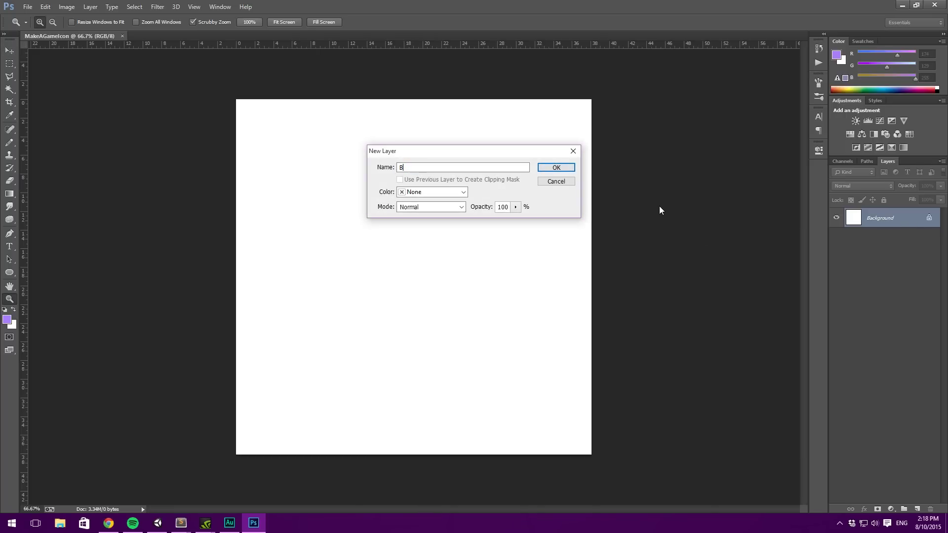
key(Return)
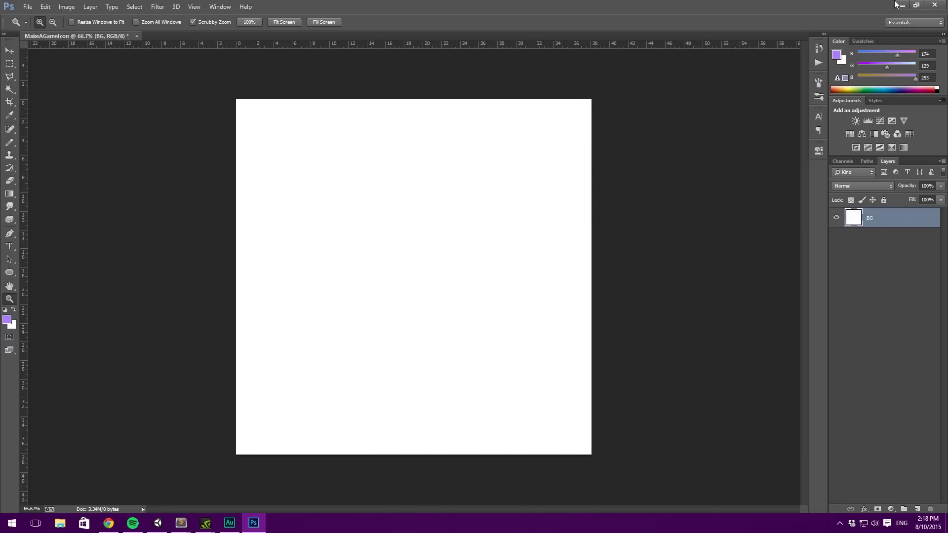
Step: Place the coin image from the desktop into the canvas and scale it proportionally about its centre to about 154%
click(901, 5)
drag(18, 274, 164, 490)
drag(240, 509, 439, 260)
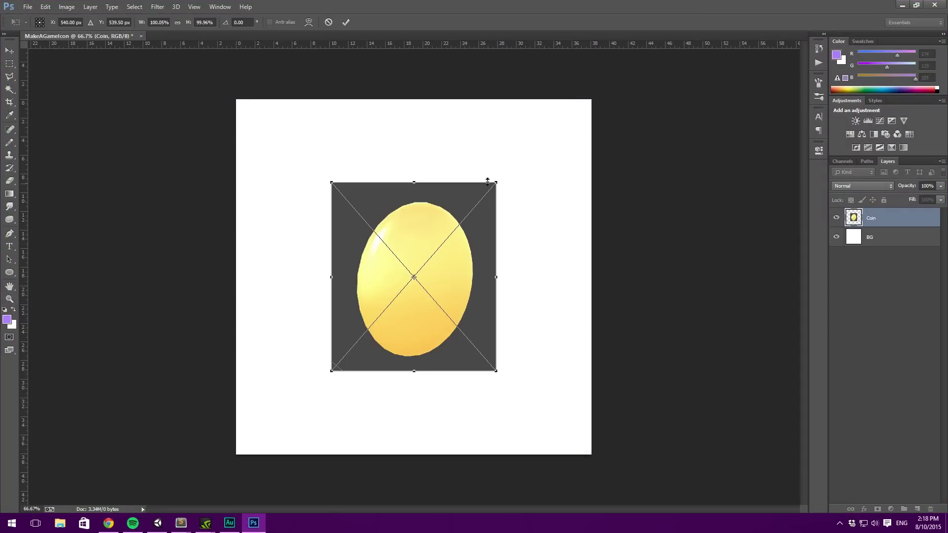
alt+shift+drag(496, 183, 563, 148)
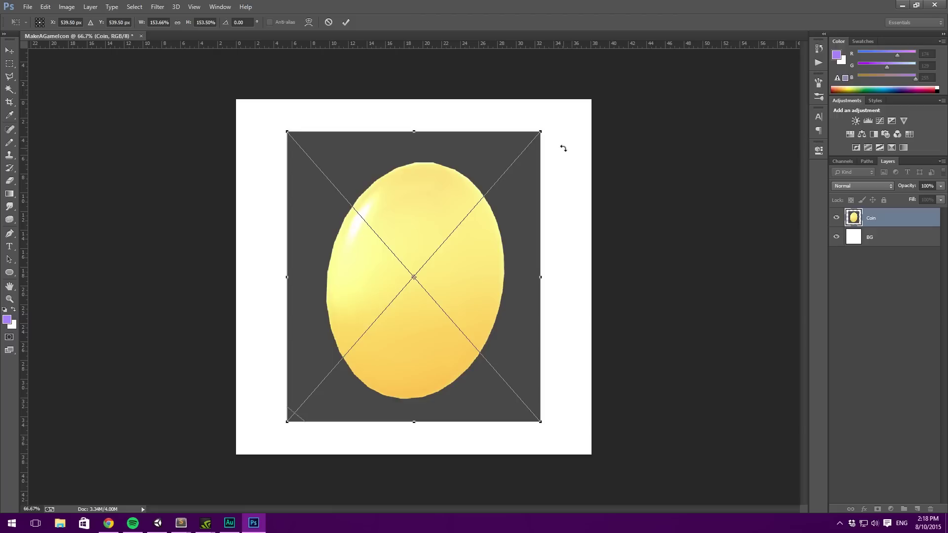
key(Return)
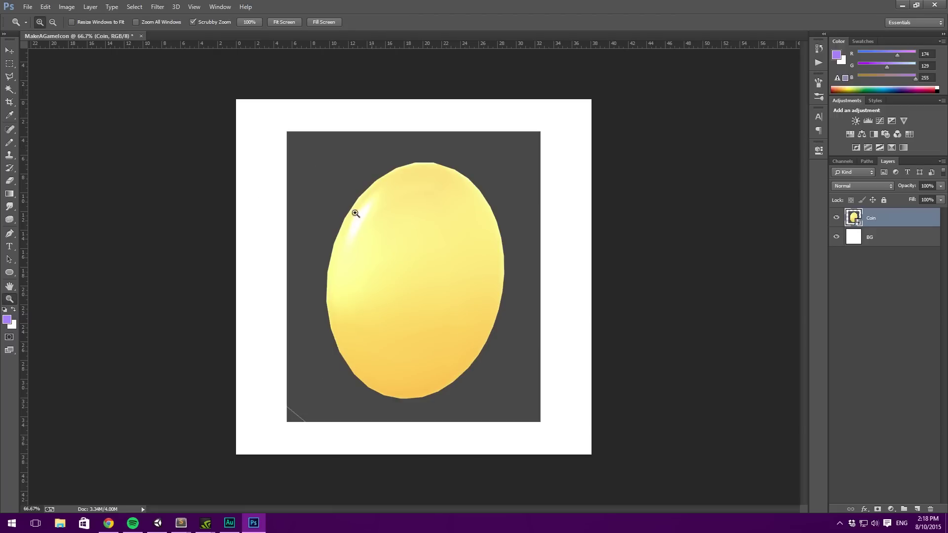
Step: Mask out the grey backdrop around the coin with a Magic Wand selection and a layer mask on the Coin layer
click(9, 89)
click(330, 160)
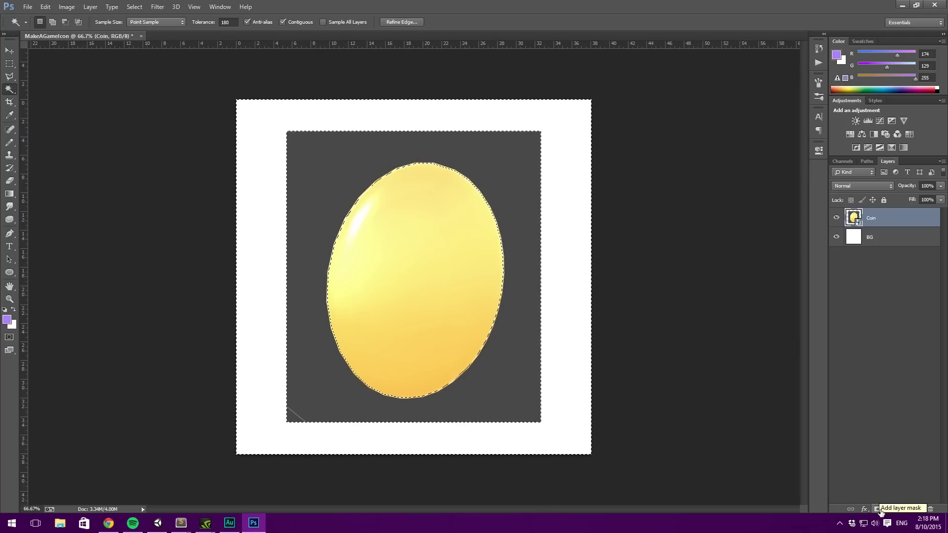
click(878, 510)
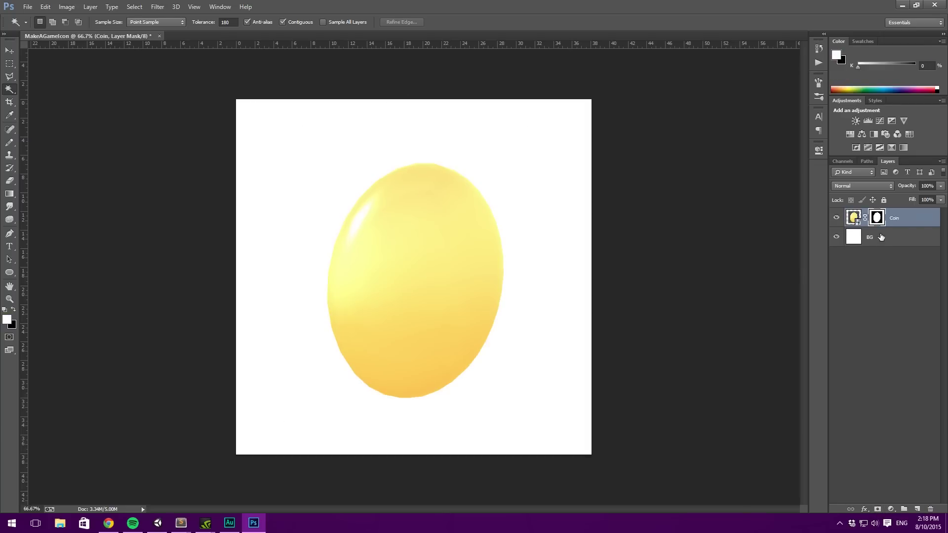
Step: Hide the BG layer and check the cut-out coin against transparency
click(836, 238)
key(z)
alt+click(484, 266)
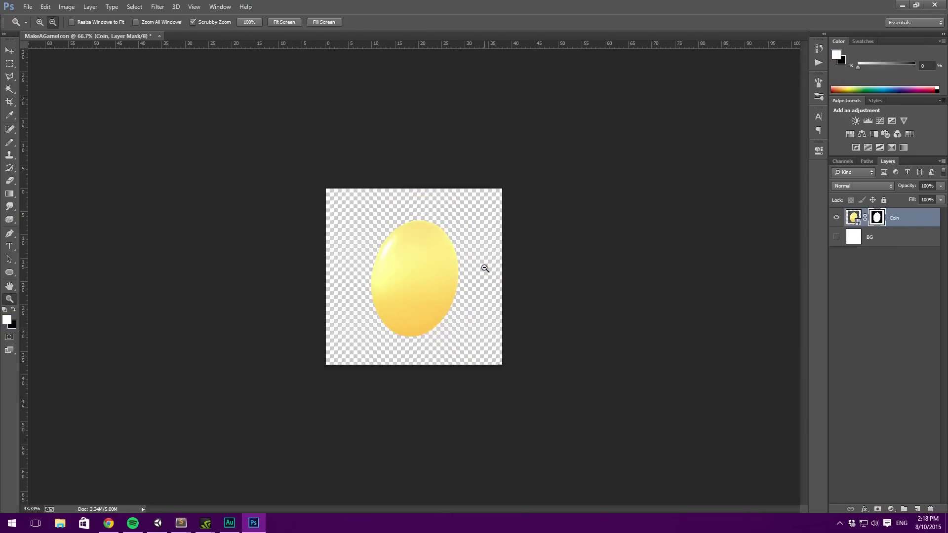
mouse_move(441, 274)
mouse_down()
mouse_move(461, 275)
mouse_move(452, 269)
mouse_up()
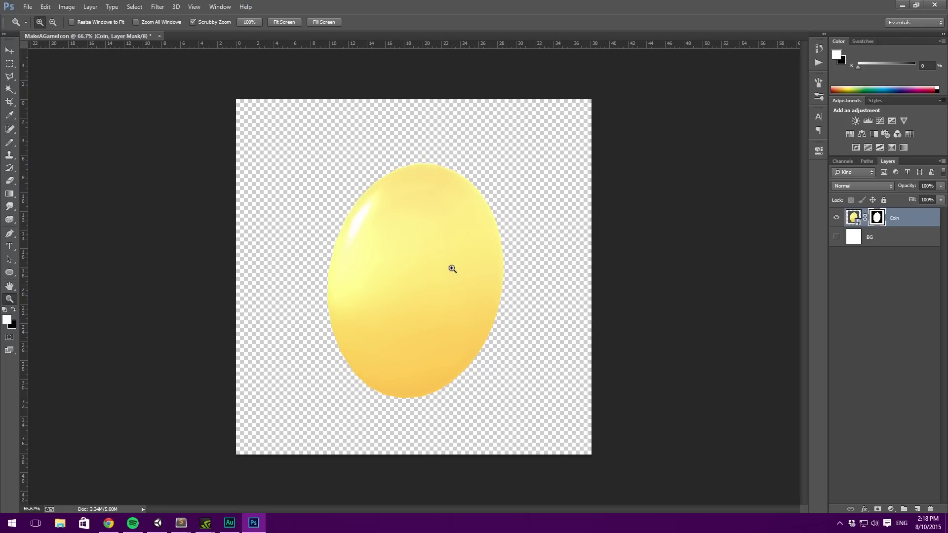
drag(9, 272, 32, 278)
click(32, 280)
drag(275, 125, 556, 432)
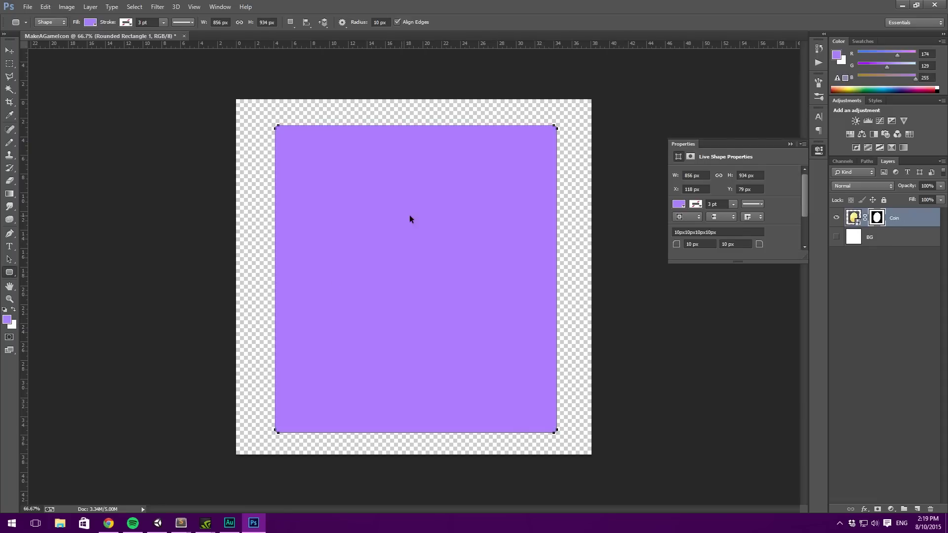
key(ctrl+z)
Step: Set the Rounded Rectangle tool to a dark navy blue fill and a 40 px corner radius
right_click(11, 275)
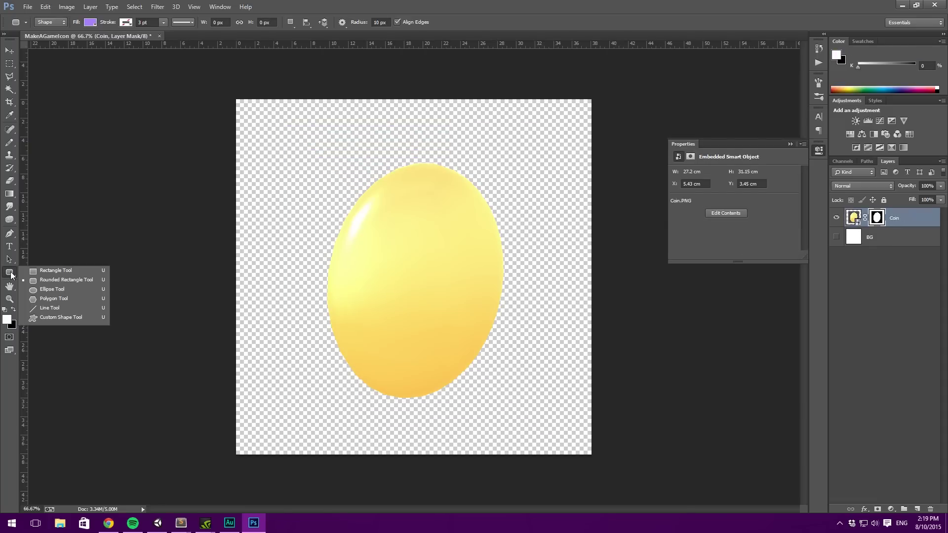
click(66, 280)
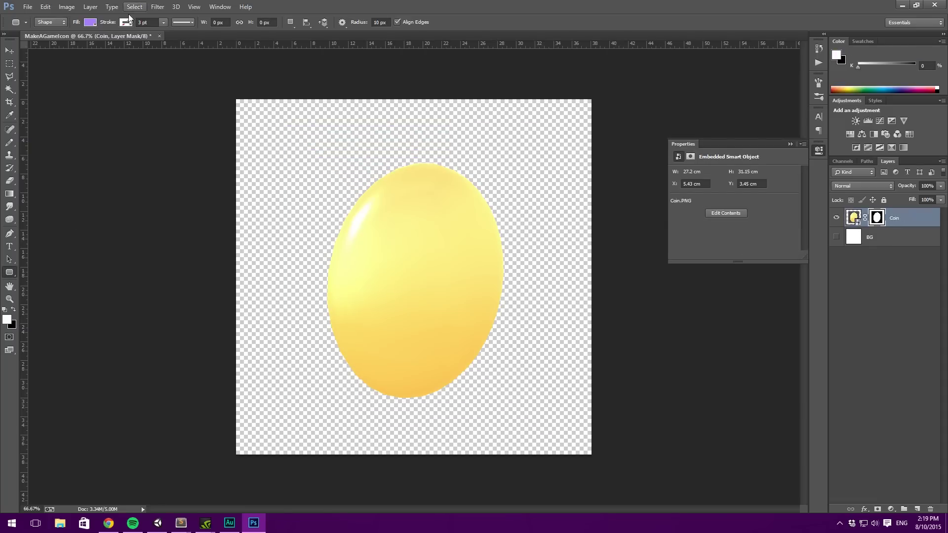
click(91, 24)
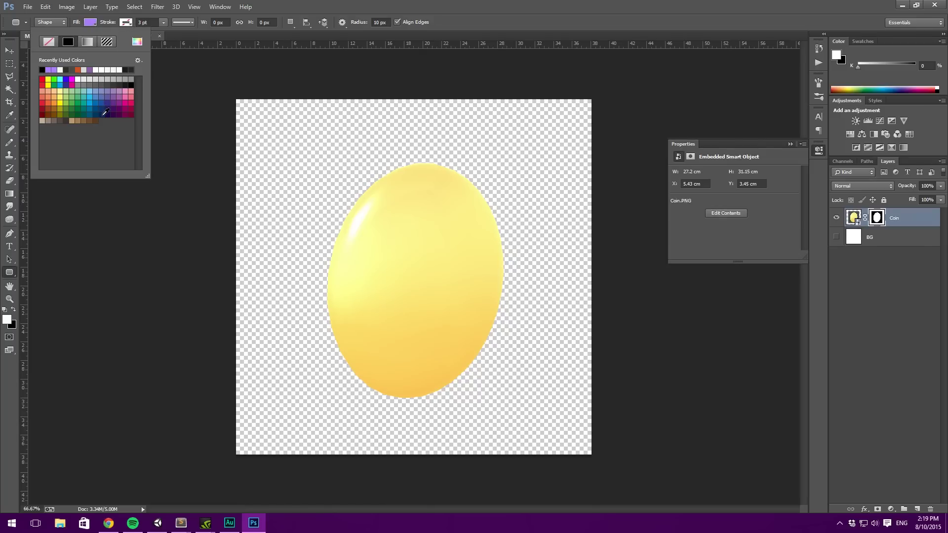
click(102, 115)
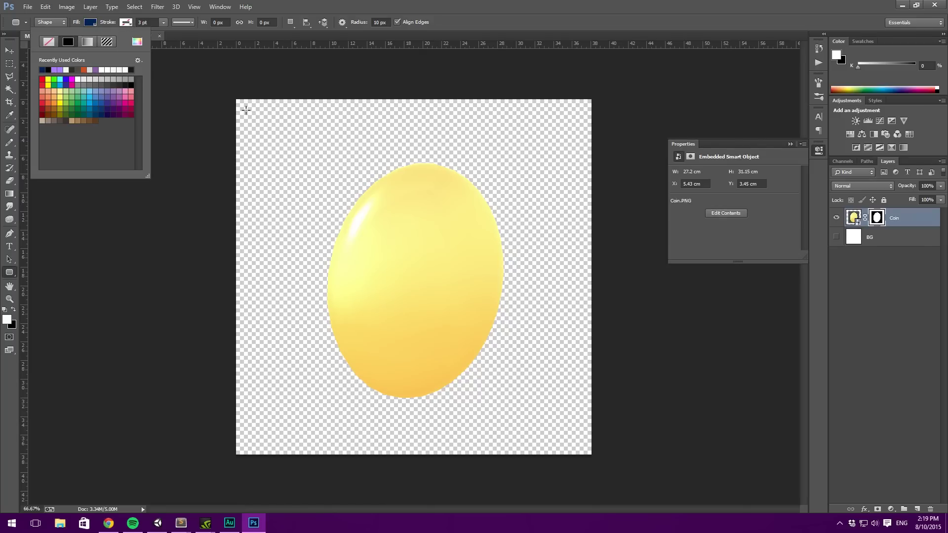
key(Return)
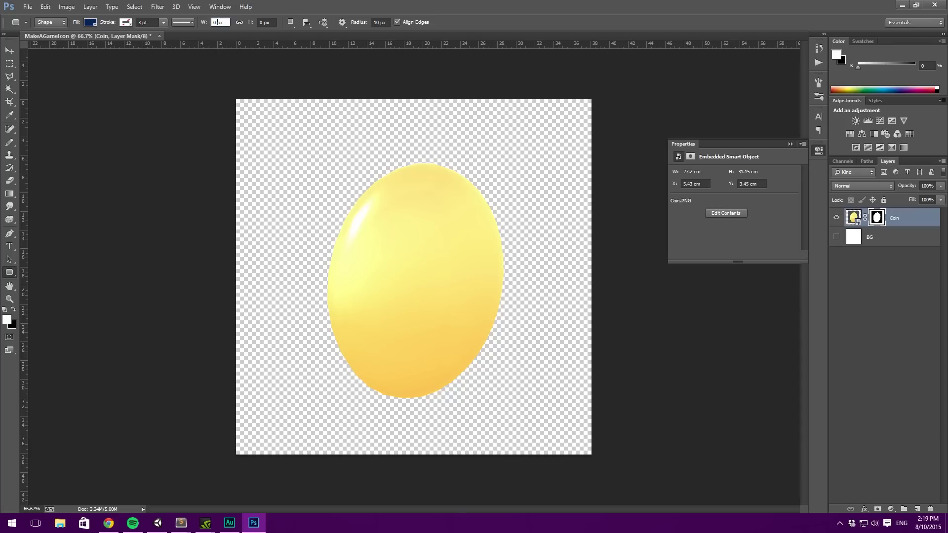
click(154, 22)
click(376, 24)
double_click(379, 23)
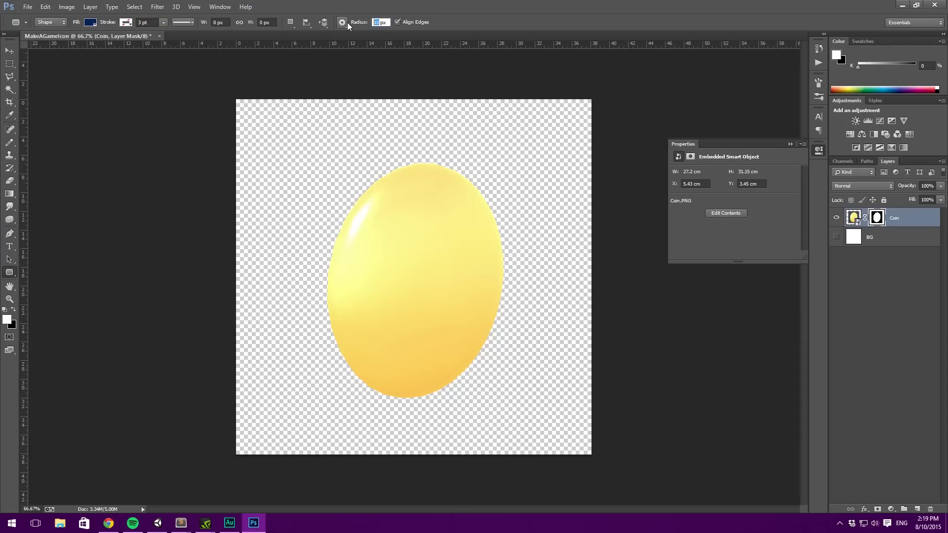
text(40)
key(Return)
Step: Draw a rounded square of about 942 by 942 px from the canvas centre and move it into a centred position
alt+shift+drag(407, 267, 586, 113)
key(v)
drag(444, 195, 444, 205)
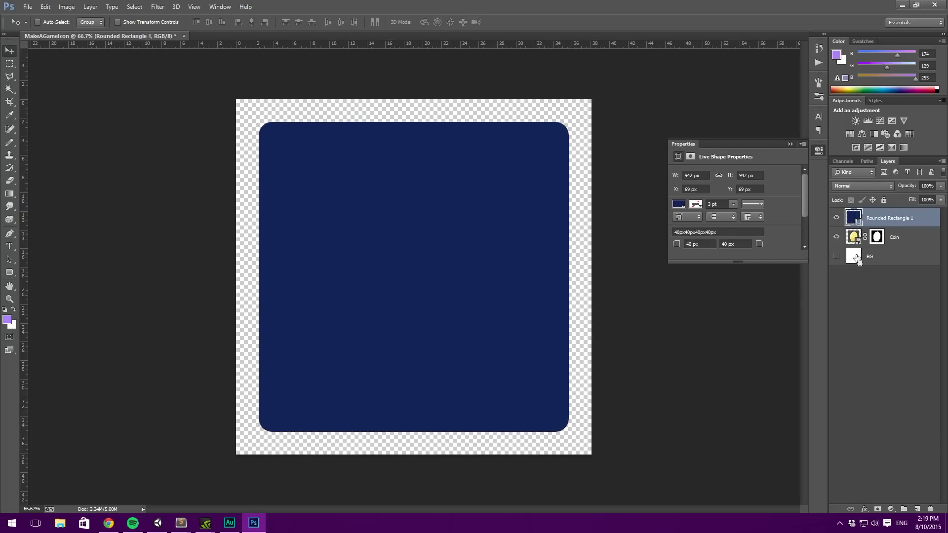
Step: Select the whole canvas with the Rectangular Marquee and align the rounded square to its vertical and horizontal centres
ctrl+click(857, 259)
click(8, 64)
right_click(7, 65)
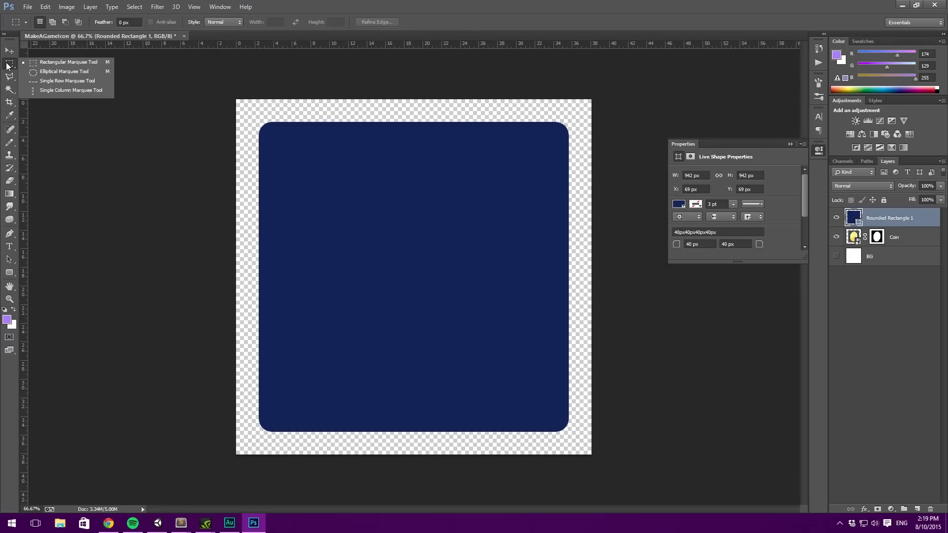
click(37, 62)
drag(232, 111, 654, 474)
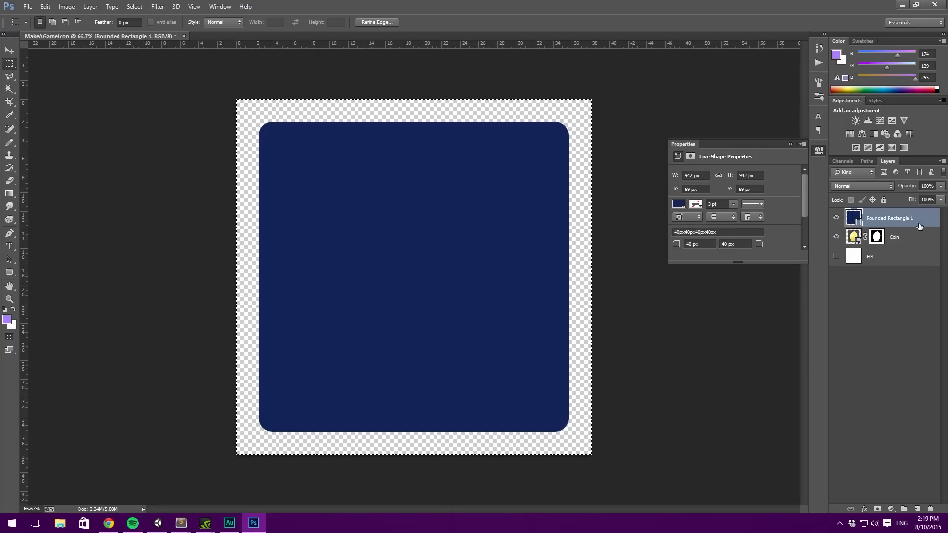
click(100, 7)
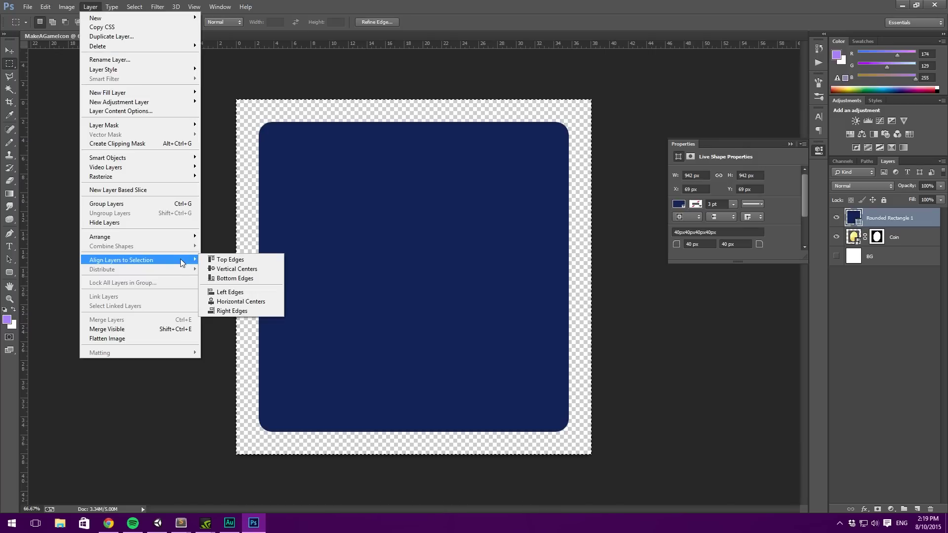
click(237, 269)
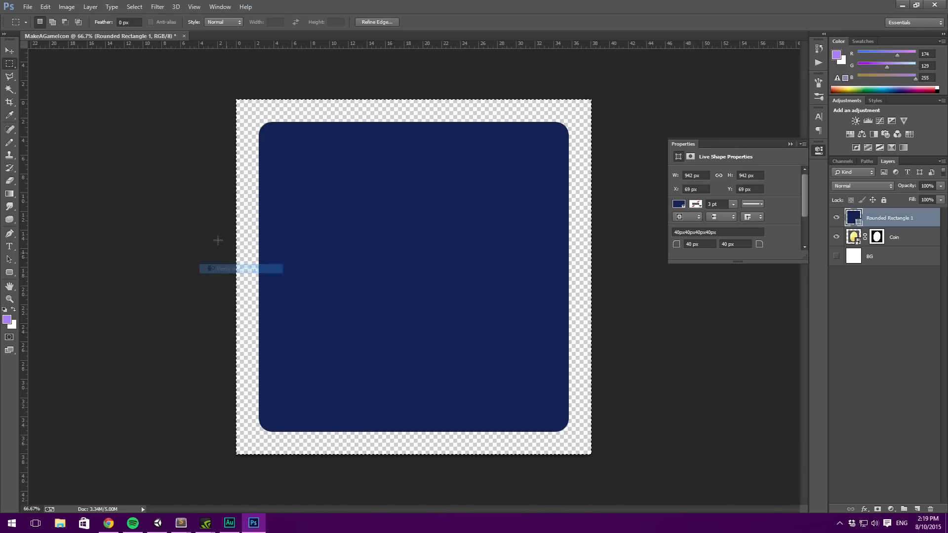
click(92, 7)
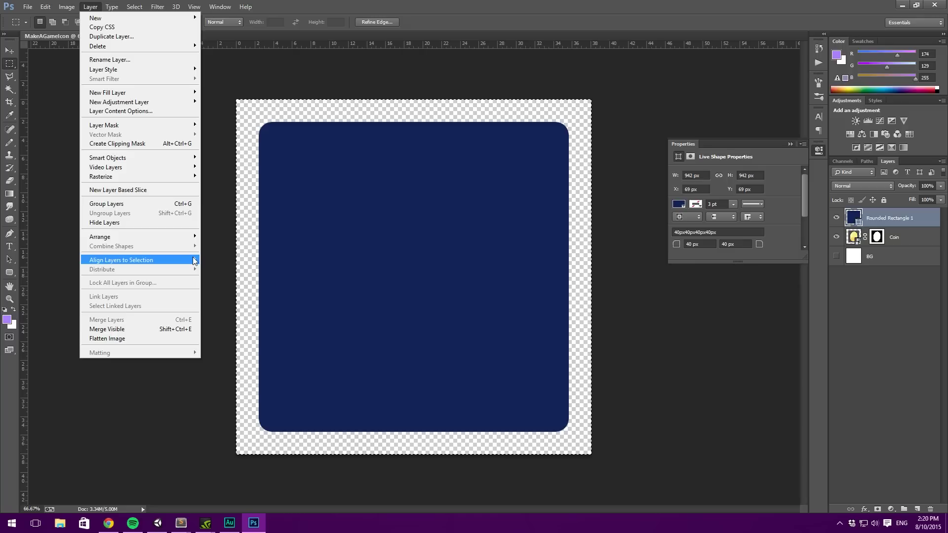
click(250, 302)
Step: Reselect the entire canvas and move the Rounded Rectangle 1 layer beneath the Coin layer
key(ctrl+d)
key(ctrl+a)
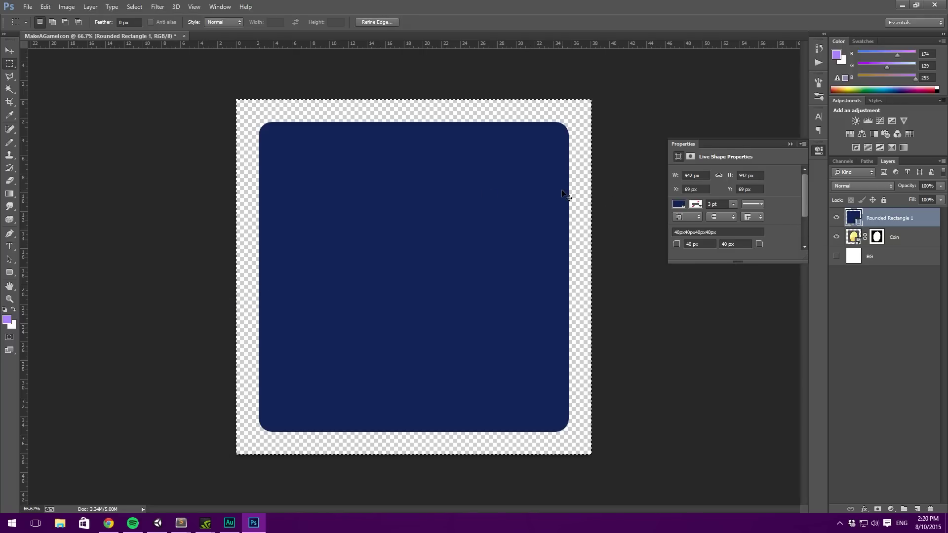
click(928, 245)
drag(909, 225, 840, 252)
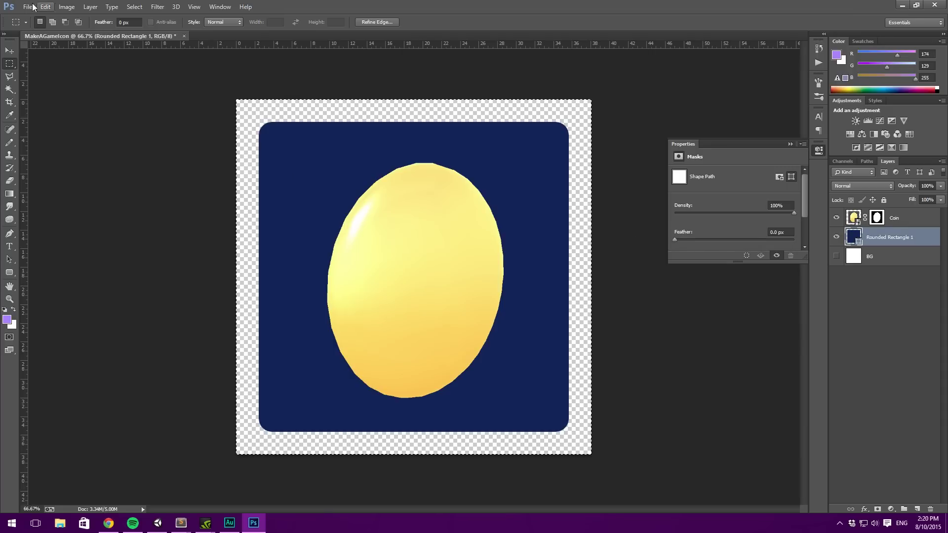
Step: Align the rounded square to the canvas selection's vertical and horizontal centres once more, and clear the selection
click(66, 7)
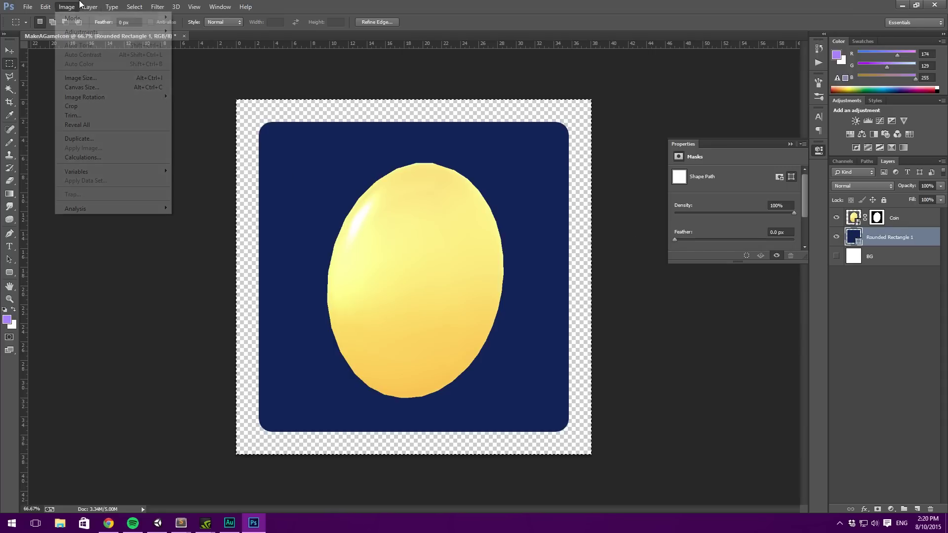
click(90, 7)
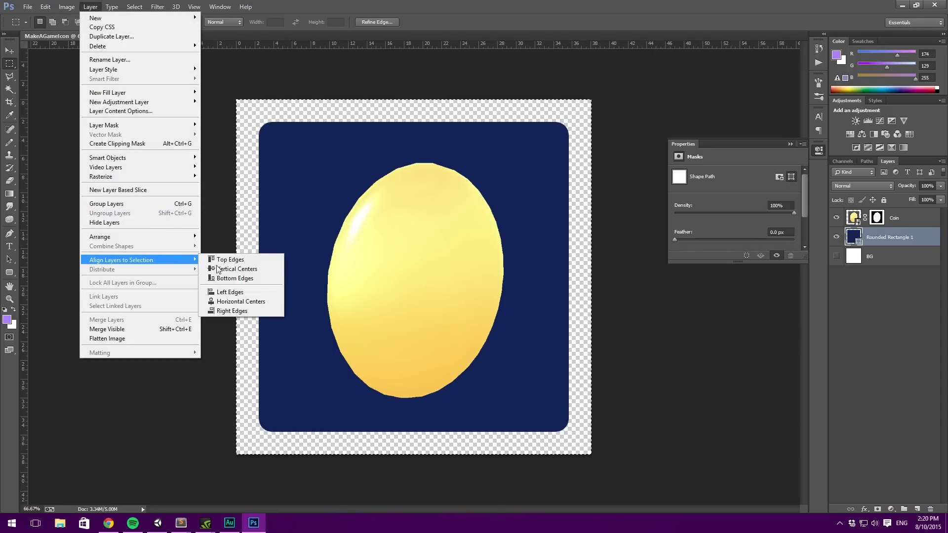
click(238, 271)
click(90, 7)
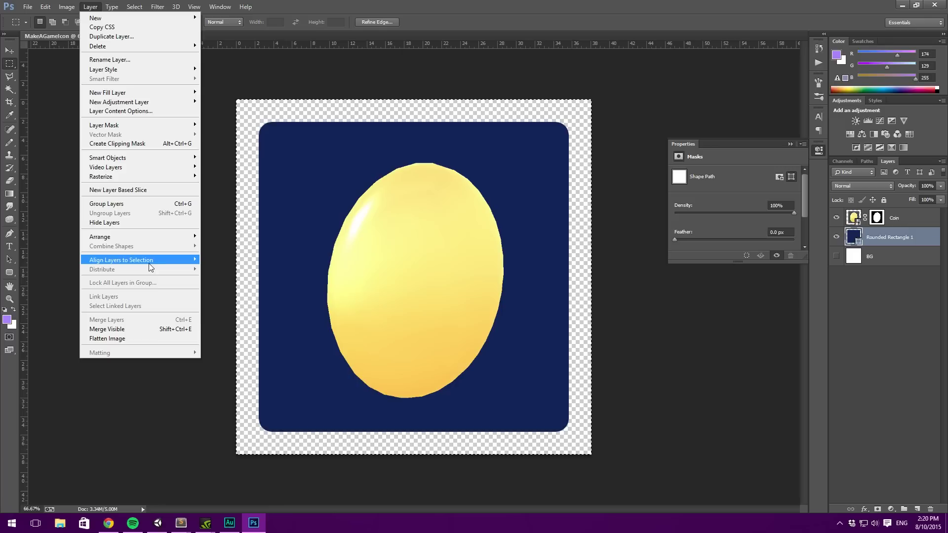
mouse_move(150, 261)
click(257, 302)
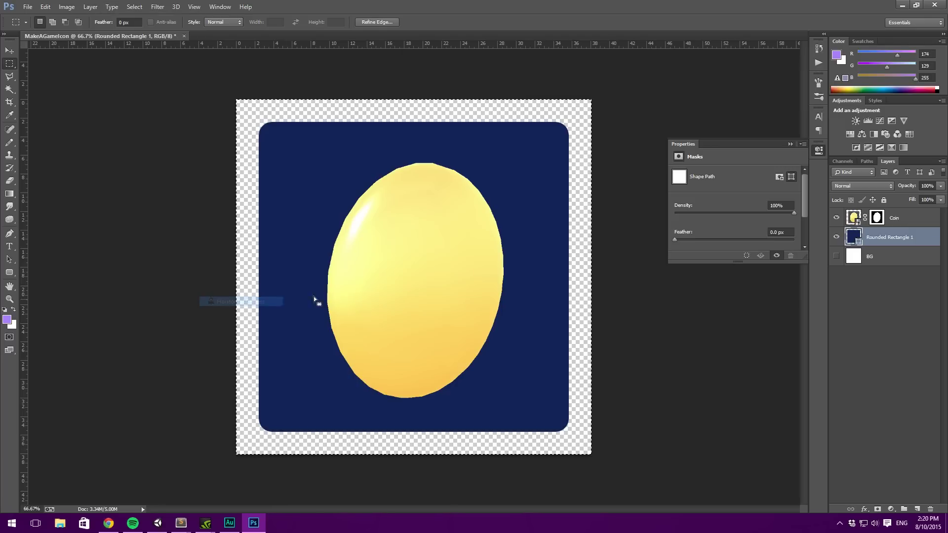
key(ctrl+d)
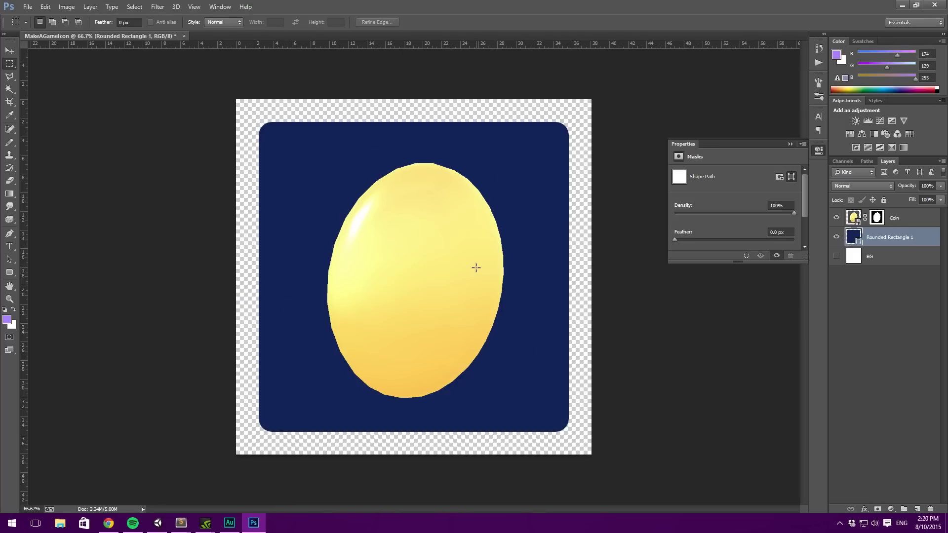
Step: Scale the navy rounded square proportionally from its centre to fill the 1080 by 1080 px canvas
key(ctrl+t)
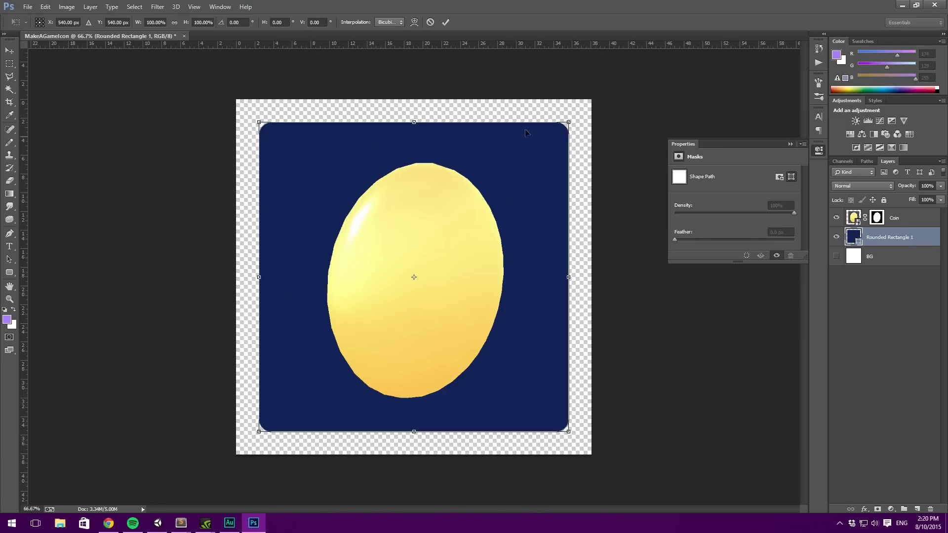
alt+shift+drag(569, 123, 601, 109)
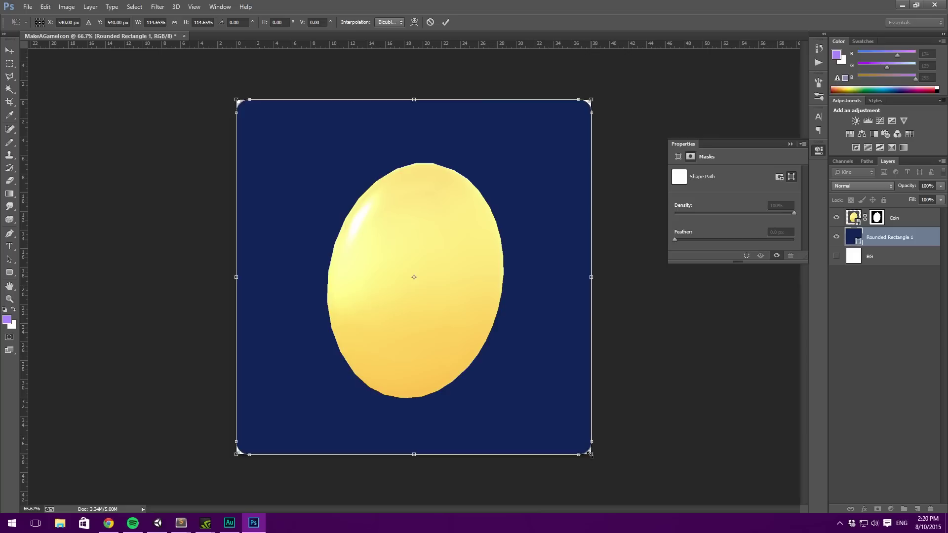
key(m)
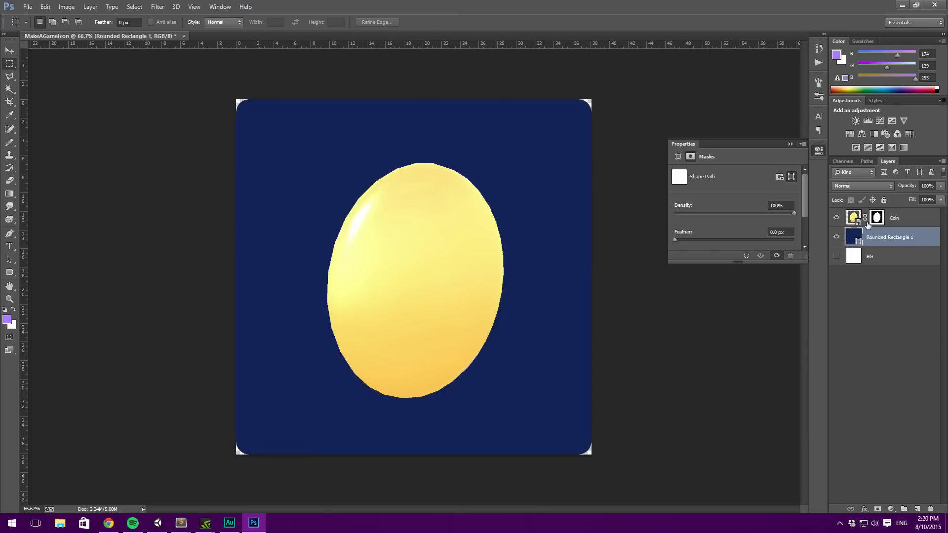
click(868, 238)
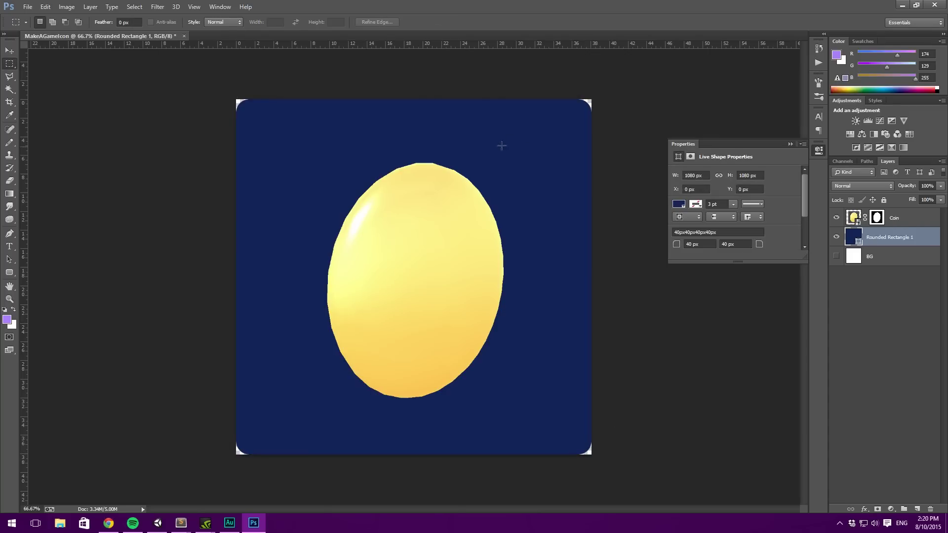
Step: Clear the leftover white border strips from the Coin layer's mask along all sides of the canvas, using rectangular selections
key(z)
key(ctrl+minus)
key(ctrl+minus)
key(ctrl+minus)
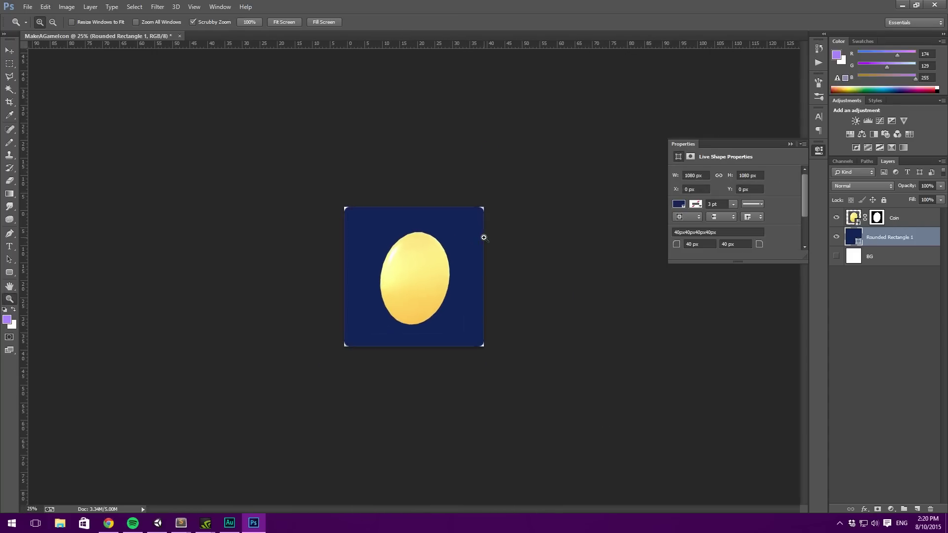
key(ctrl+plus)
key(alt+bracketright)
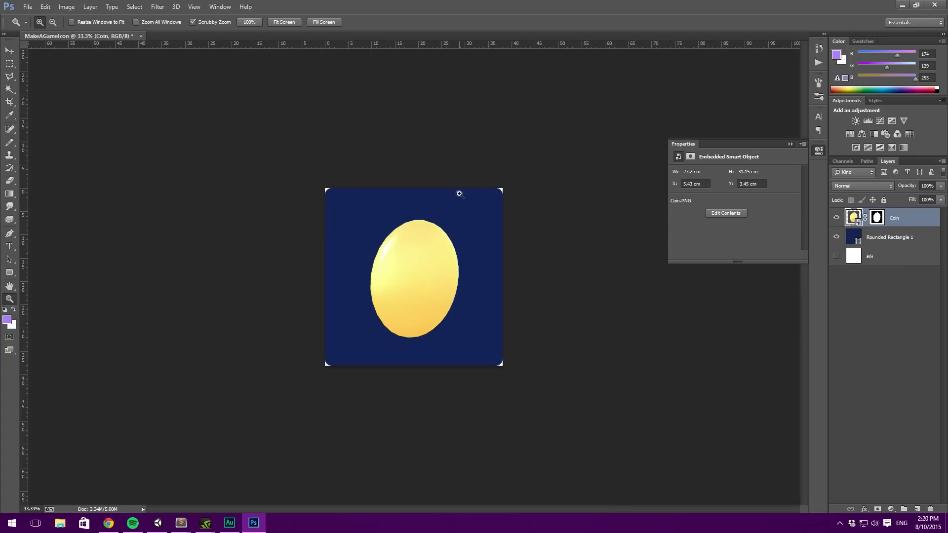
click(882, 222)
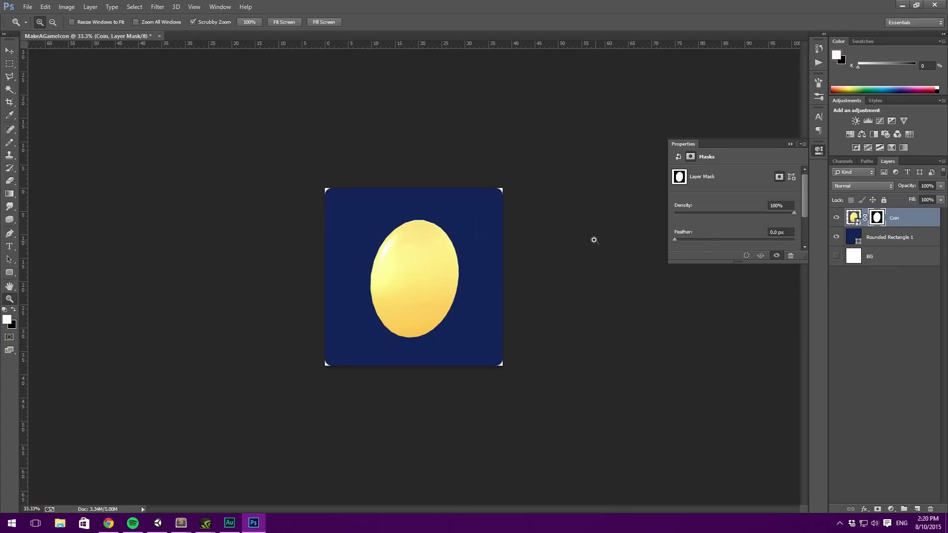
key(m)
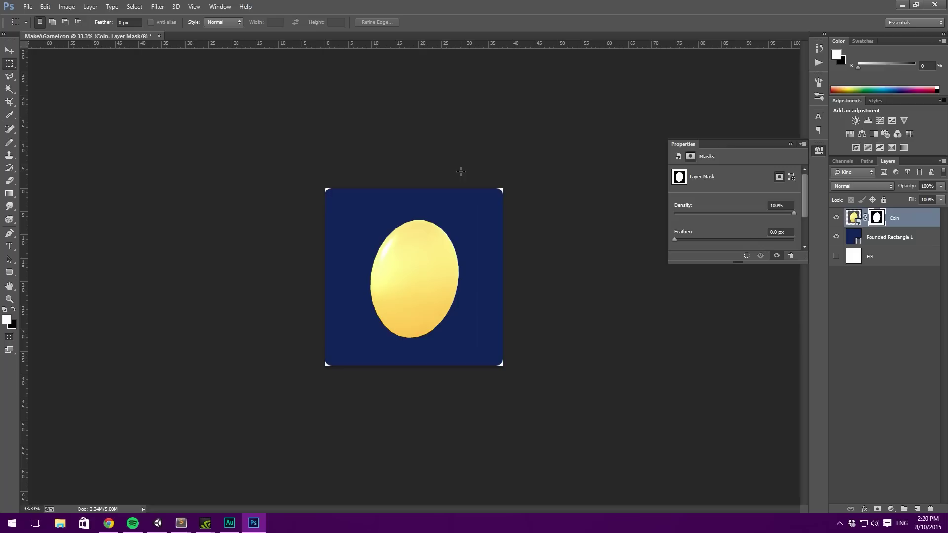
drag(469, 188, 664, 494)
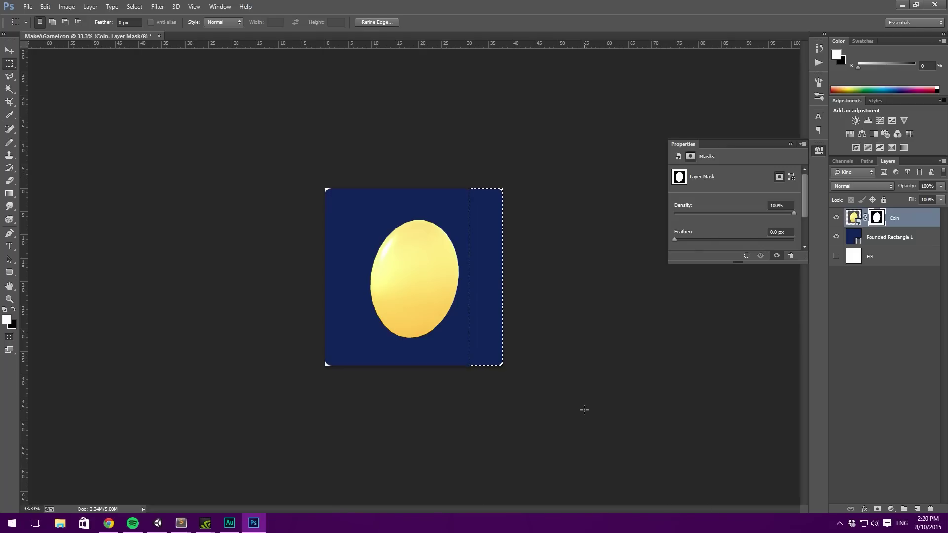
click(502, 407)
drag(502, 328, 252, 341)
click(300, 247)
drag(325, 188, 569, 214)
click(300, 103)
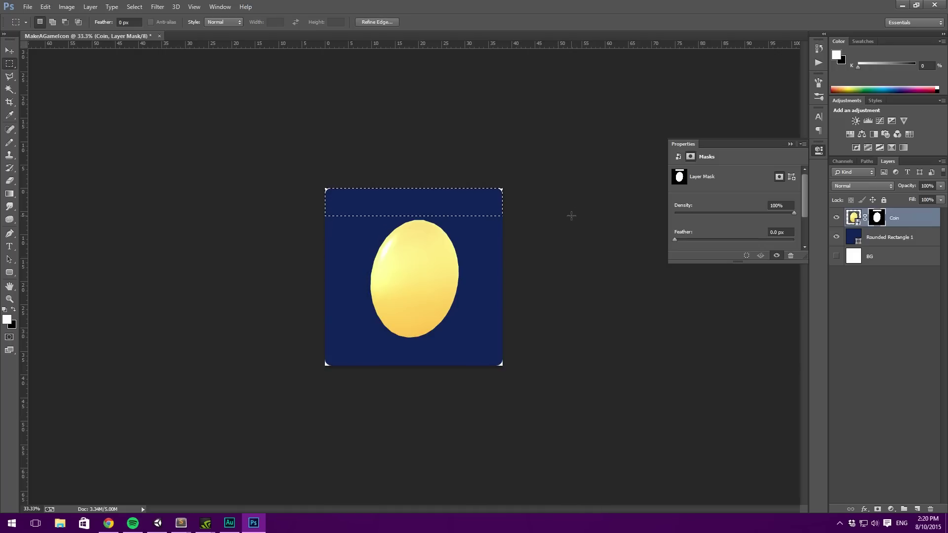
click(529, 229)
key(z)
click(440, 233)
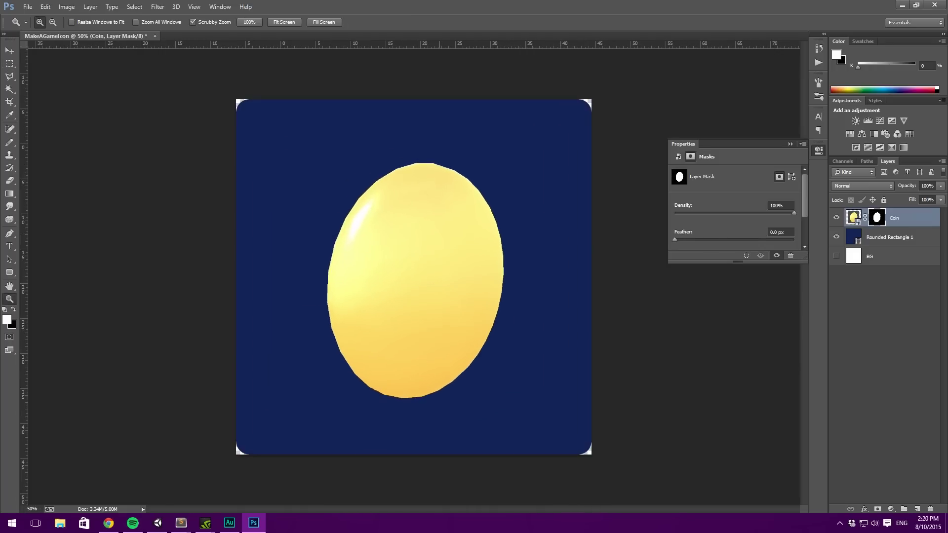
Step: Try to set the rounded square's corner radius to 60 px, undo the last change and clear the marquee selection
click(905, 242)
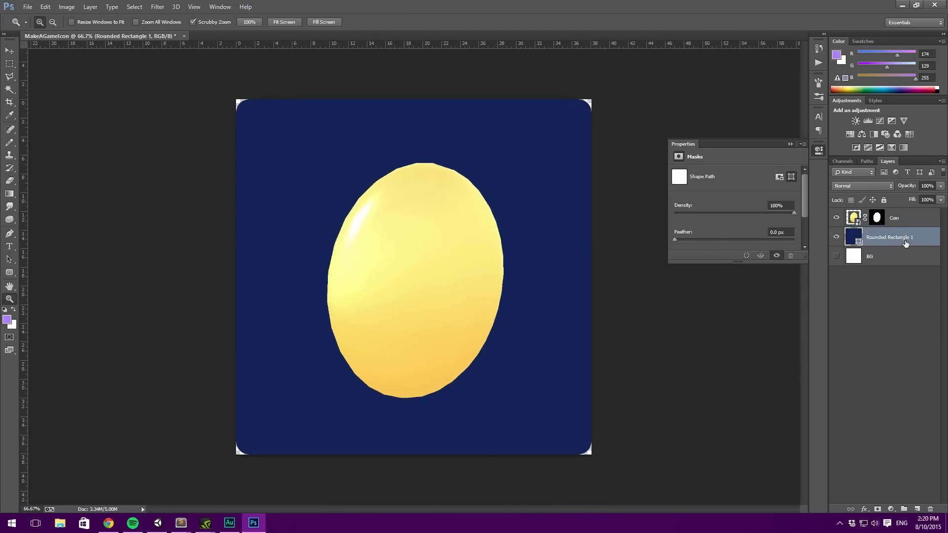
click(18, 270)
click(376, 22)
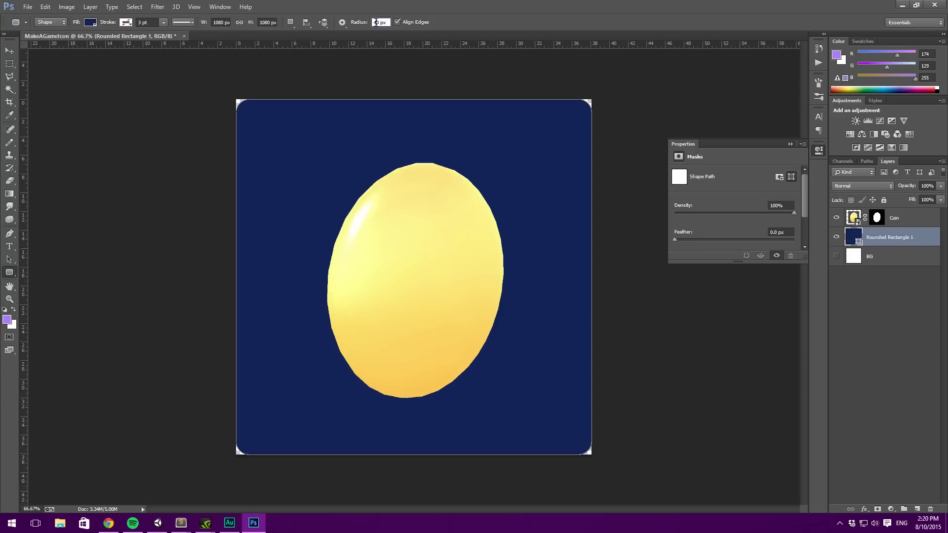
key(Return)
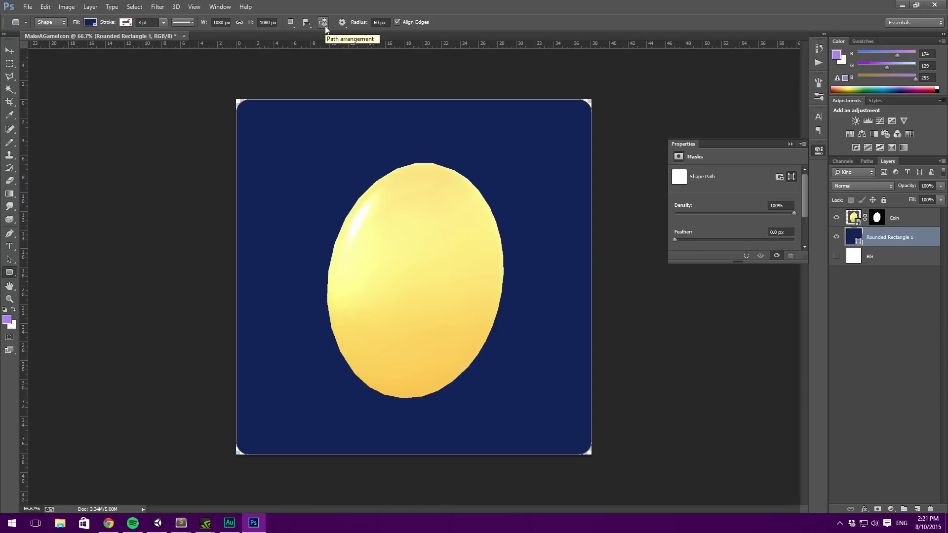
key(ctrl+z)
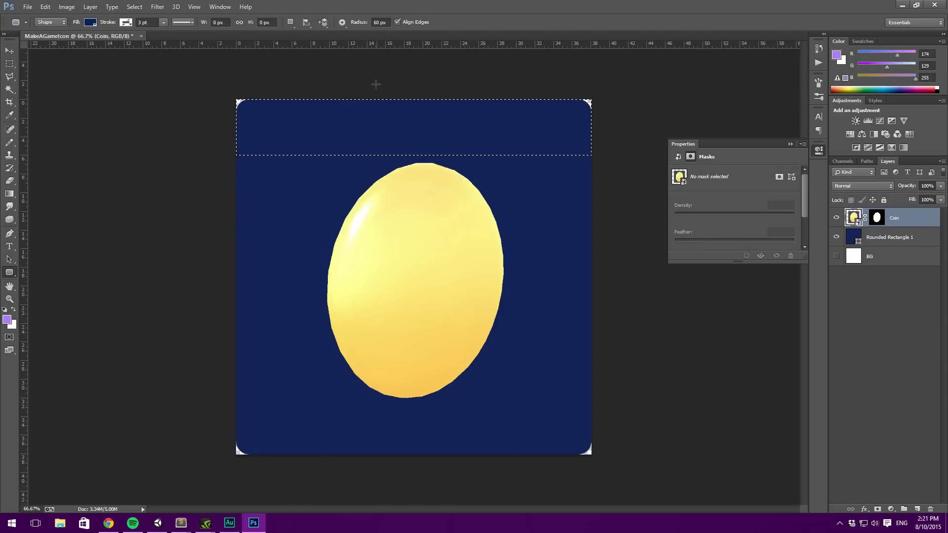
key(ctrl+d)
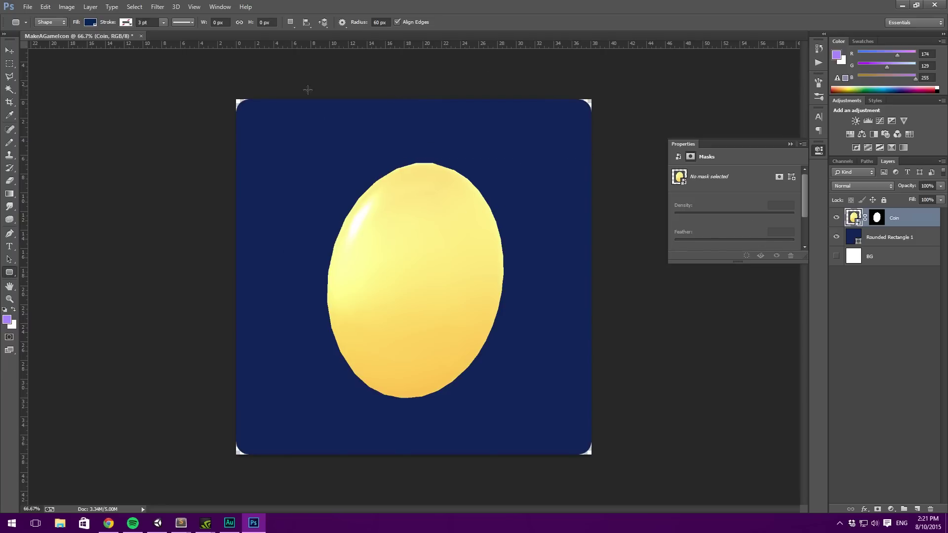
Step: Recolour the Rounded Rectangle 1 shape to a dark teal-blue with a hue of about 198°
click(905, 240)
double_click(853, 237)
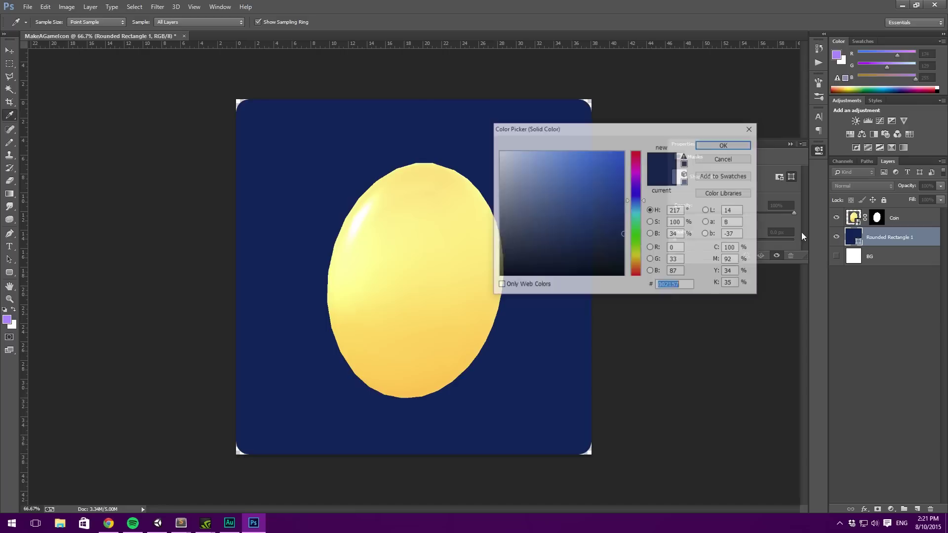
drag(633, 260, 640, 212)
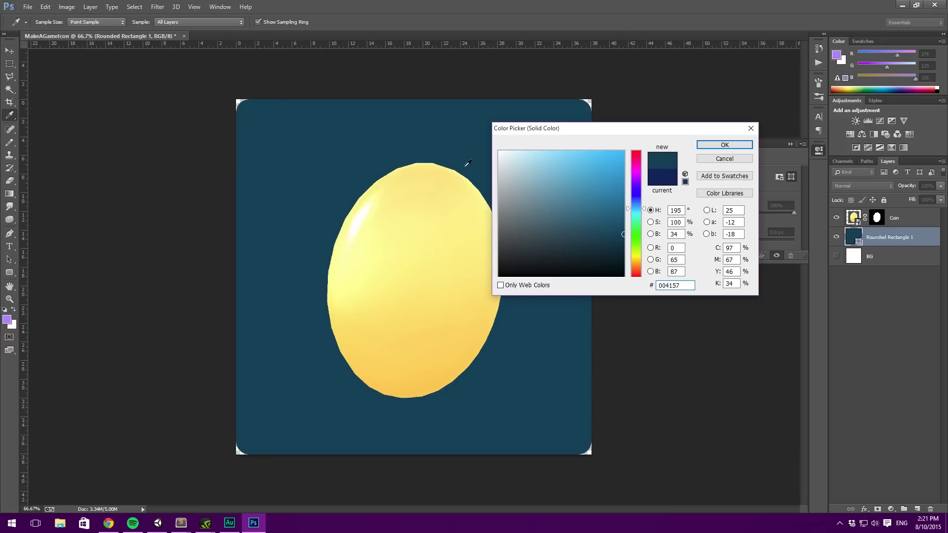
drag(638, 211, 638, 209)
click(734, 146)
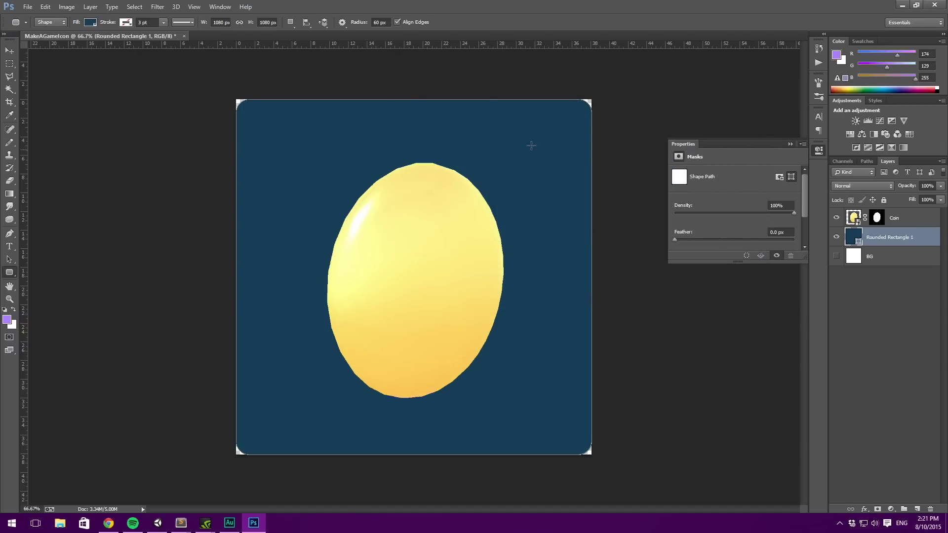
Step: Duplicate the Rounded Rectangle 1 layer and scale the copy down from its centre to about 987 by 987 px
click(886, 291)
key(z)
key(ctrl+minus)
key(ctrl+minus)
key(ctrl+0)
click(901, 239)
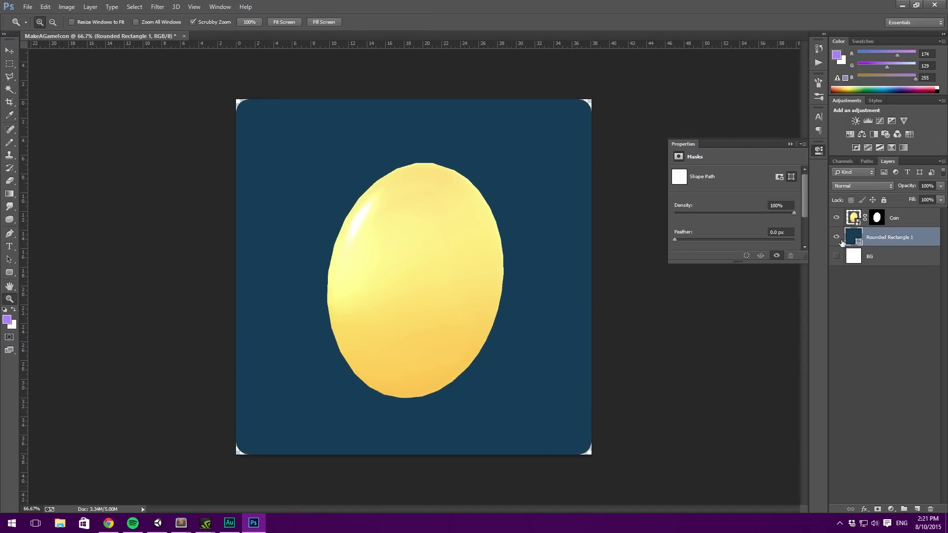
key(ctrl+j)
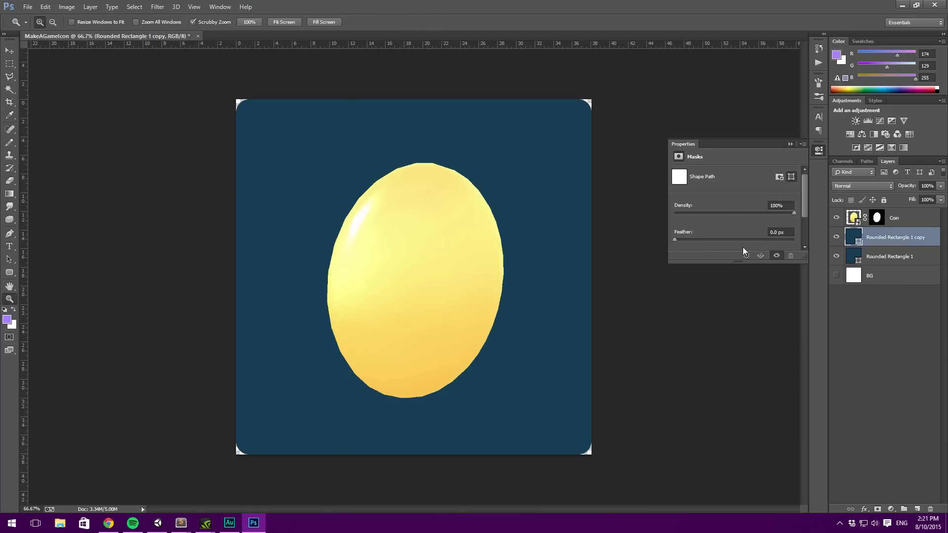
key(ctrl+t)
alt+shift+drag(591, 100, 576, 110)
key(Return)
key(z)
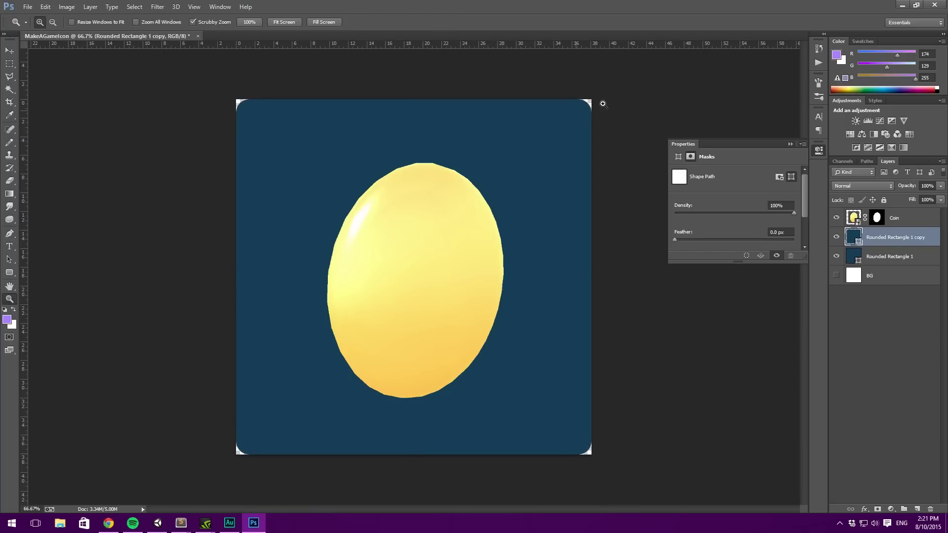
Step: Change the fill of the inner rounded square to a near-black blue, about #111a1e
double_click(854, 236)
mouse_move(512, 243)
mouse_down()
mouse_move(492, 266)
mouse_move(552, 263)
mouse_up()
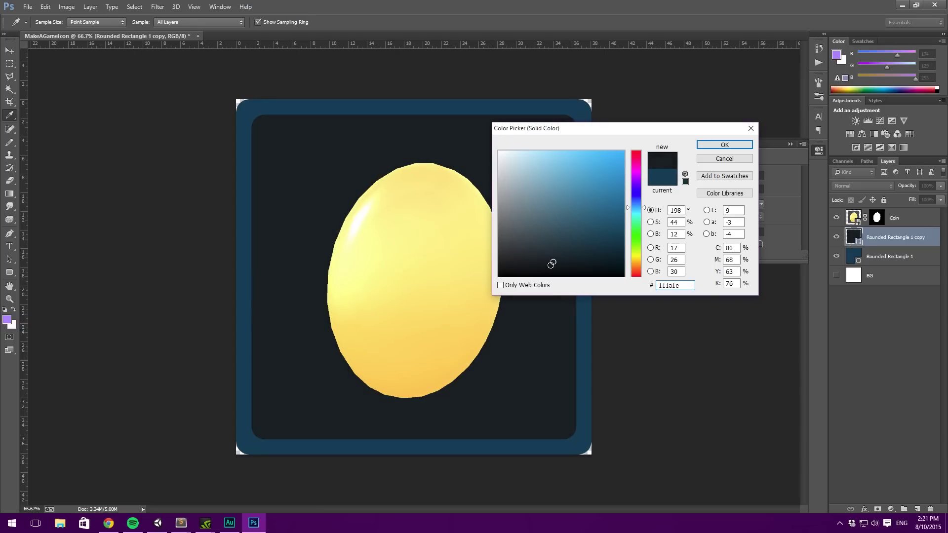
click(738, 145)
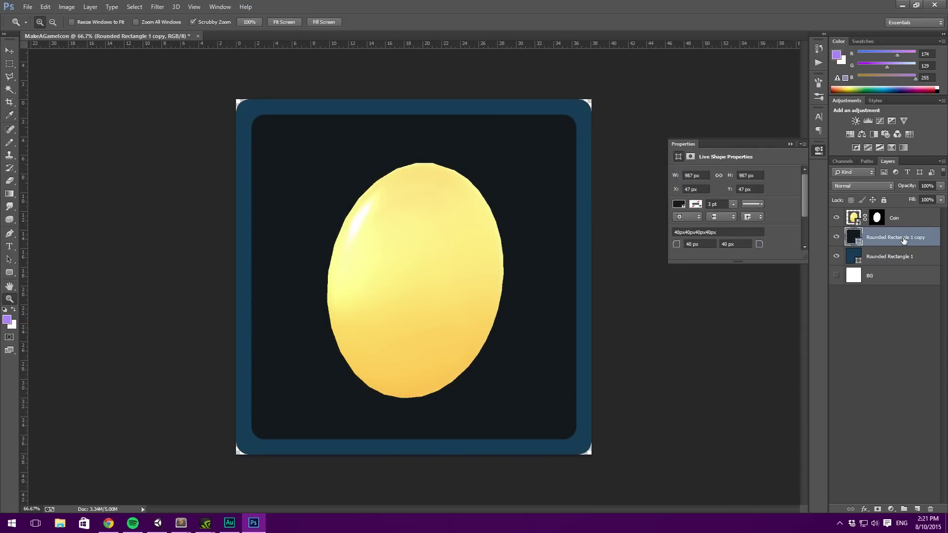
Step: Add an Inner Shadow effect with a large, soft size to the dark inner square
double_click(931, 242)
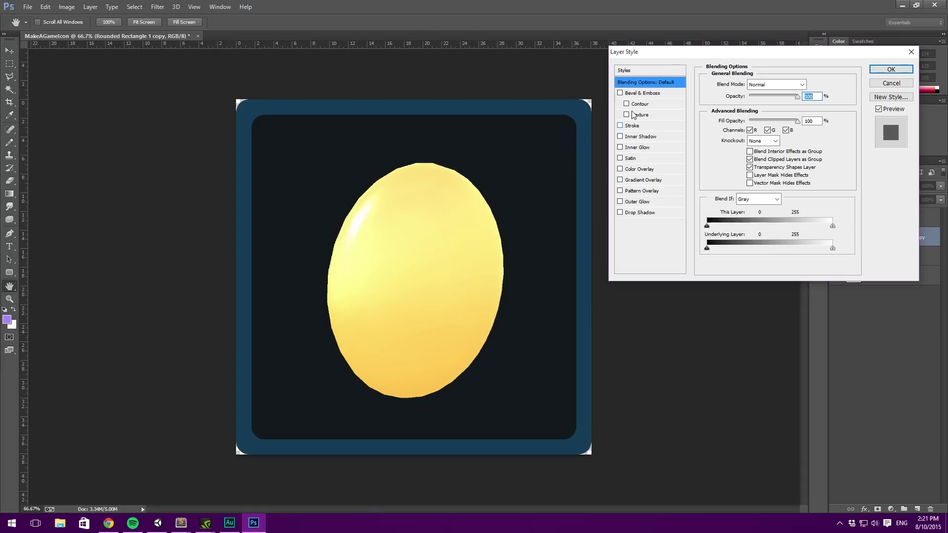
click(623, 137)
drag(744, 150, 770, 151)
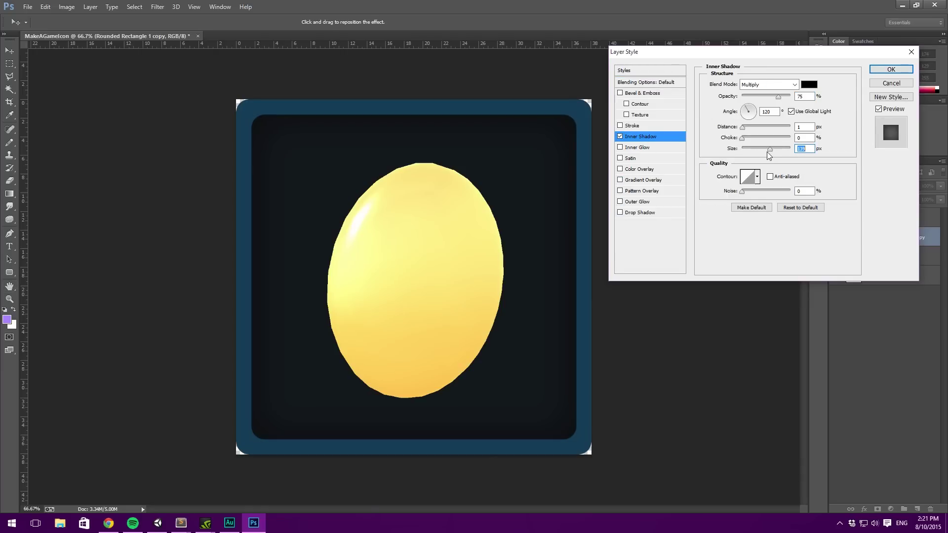
drag(769, 150, 775, 150)
click(891, 69)
Step: Recolour the outer Rounded Rectangle 1 shape to a brighter blue, about #1a769d
double_click(858, 276)
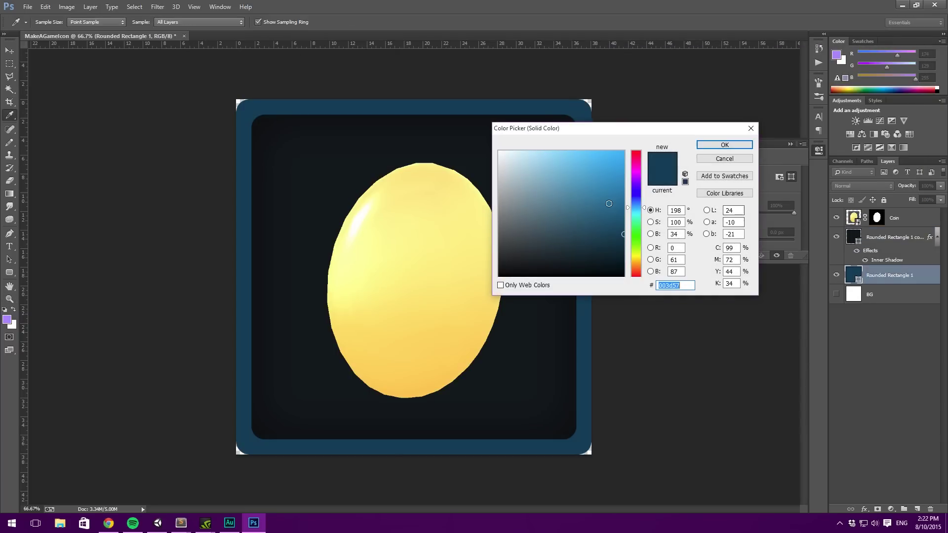
click(622, 197)
mouse_move(622, 197)
mouse_down()
mouse_move(618, 184)
mouse_move(602, 199)
mouse_up()
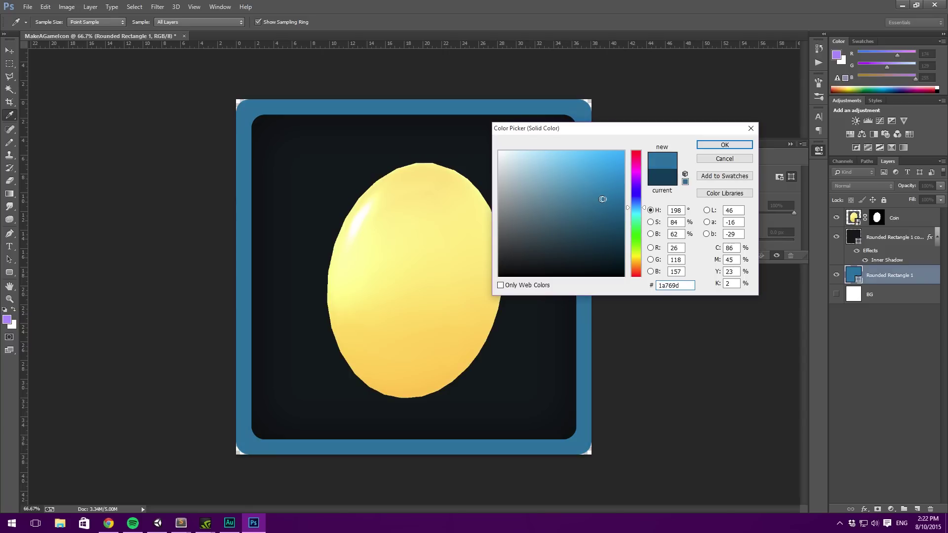
click(724, 145)
Step: Scale the dark inner square down slightly from its centre to widen the blue frame around it
key(z)
alt+click(495, 209)
alt+click(495, 208)
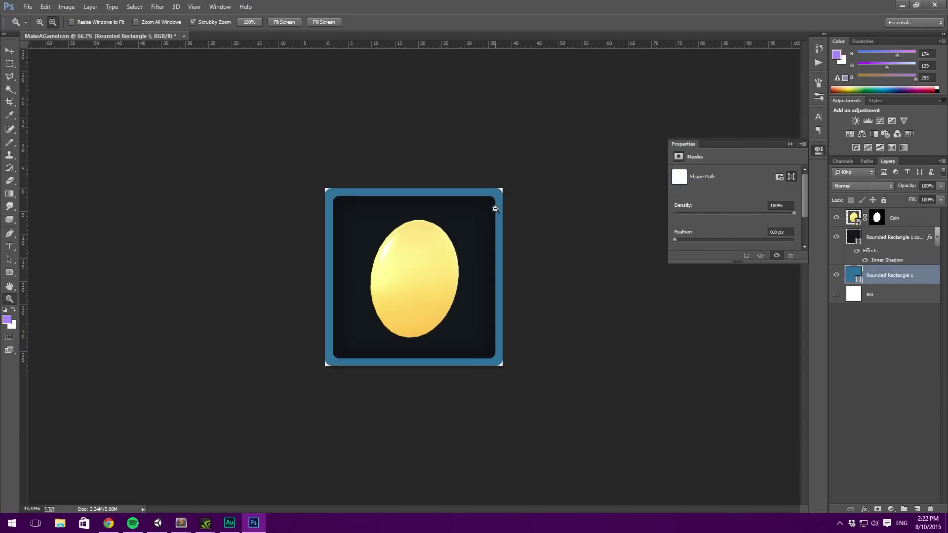
alt+click(495, 209)
alt+click(495, 209)
click(457, 225)
key(alt+bracketright)
key(ctrl+t)
alt+drag(495, 197, 489, 202)
key(Return)
Step: Examine how the icon with the wider blue frame reads at very small and larger sizes
alt+click(488, 204)
alt+click(487, 203)
alt+click(488, 203)
alt+click(487, 203)
alt+click(487, 203)
alt+click(487, 203)
alt+click(487, 202)
click(439, 262)
click(440, 262)
click(440, 262)
click(440, 263)
click(440, 262)
click(440, 263)
click(470, 269)
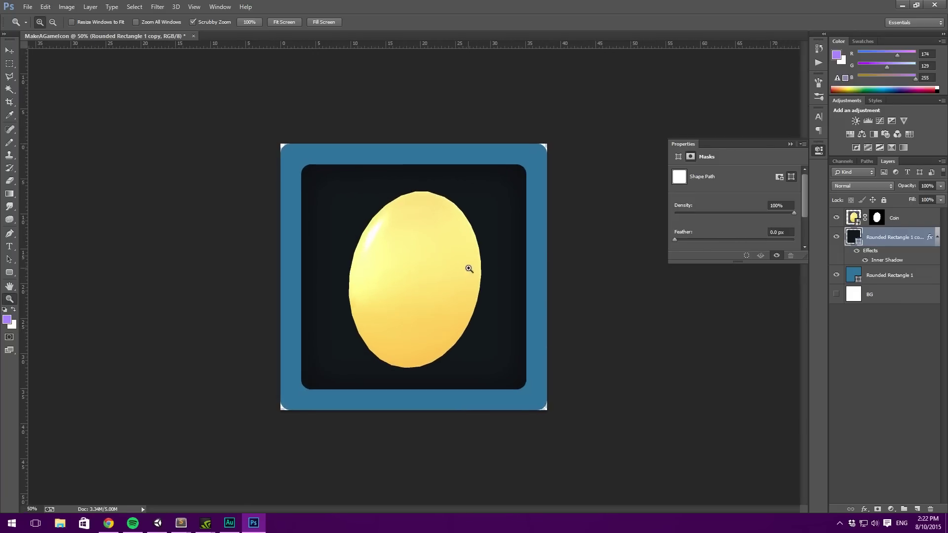
click(470, 269)
Step: Add a Drop Shadow effect with an increased size to the Coin layer
click(922, 226)
double_click(923, 226)
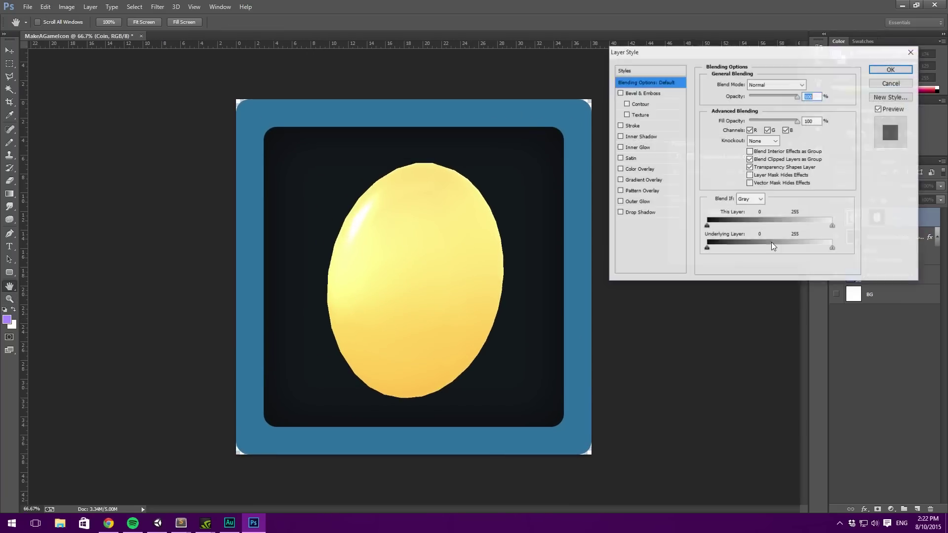
click(642, 213)
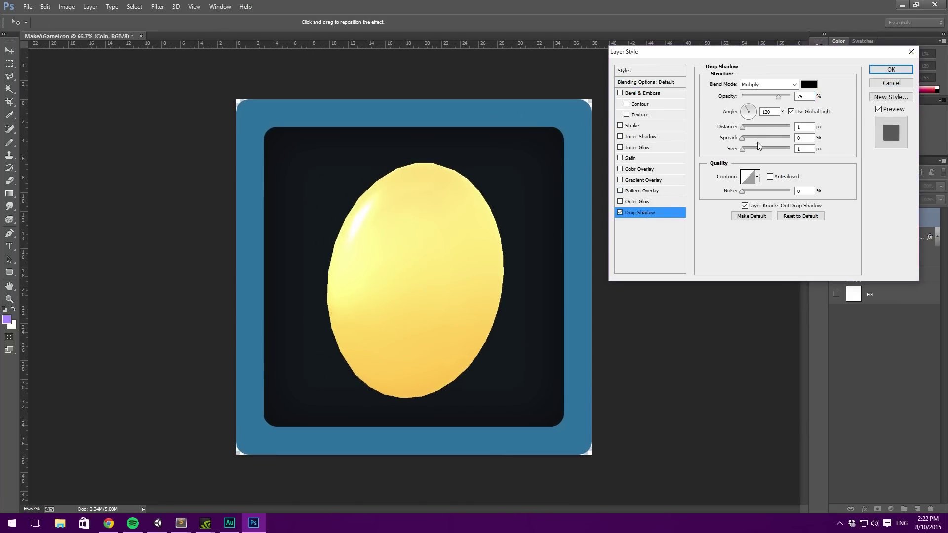
drag(746, 147, 757, 152)
click(891, 69)
Step: Check the coin's drop shadow against the dark background at reduced and enlarged views
key(z)
alt+click(462, 236)
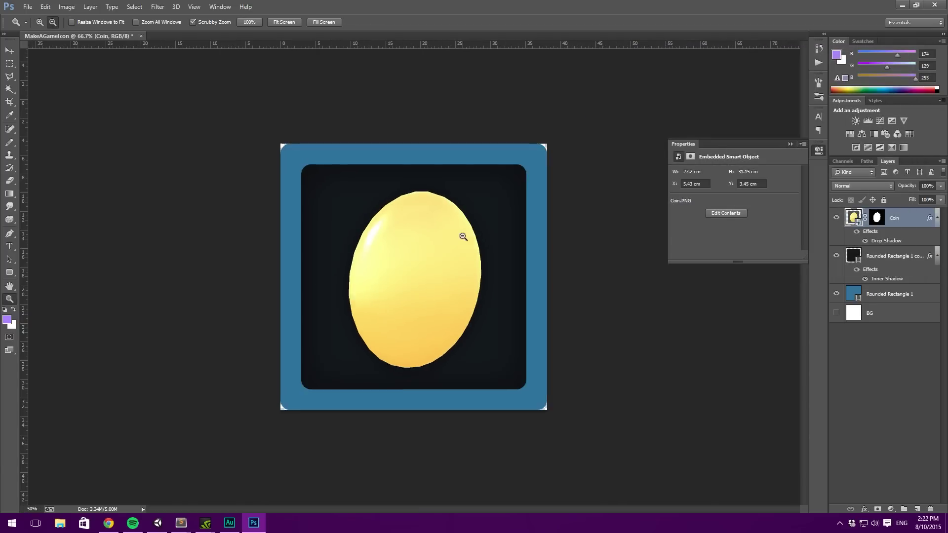
alt+click(459, 239)
alt+click(437, 249)
alt+click(422, 257)
click(413, 268)
click(412, 268)
click(412, 268)
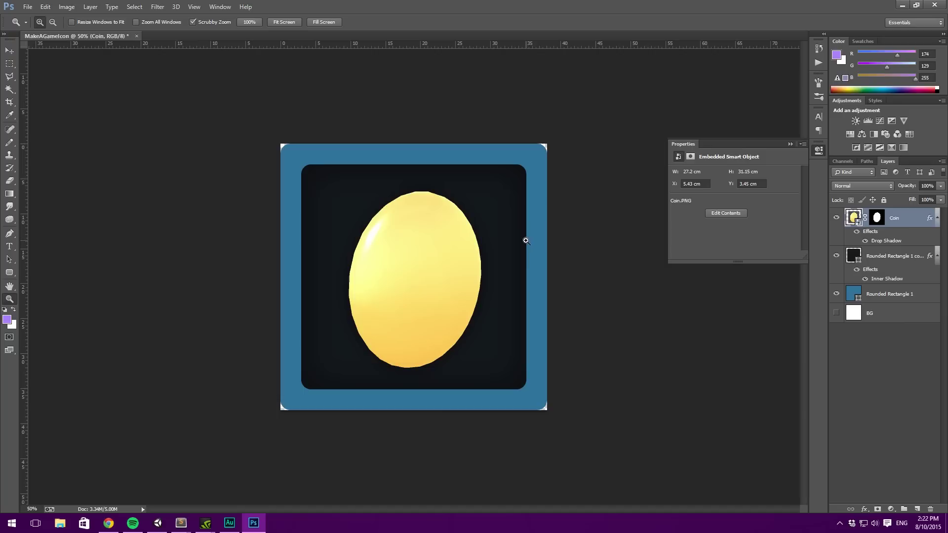
click(447, 213)
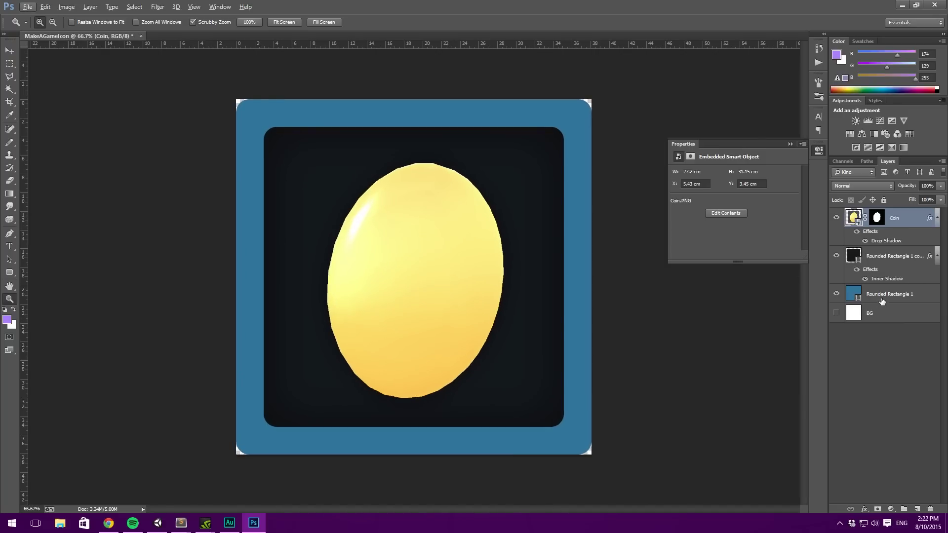
Step: Try a Bevel & Emboss effect on the blue Rounded Rectangle 1 layer and remove it again
click(875, 301)
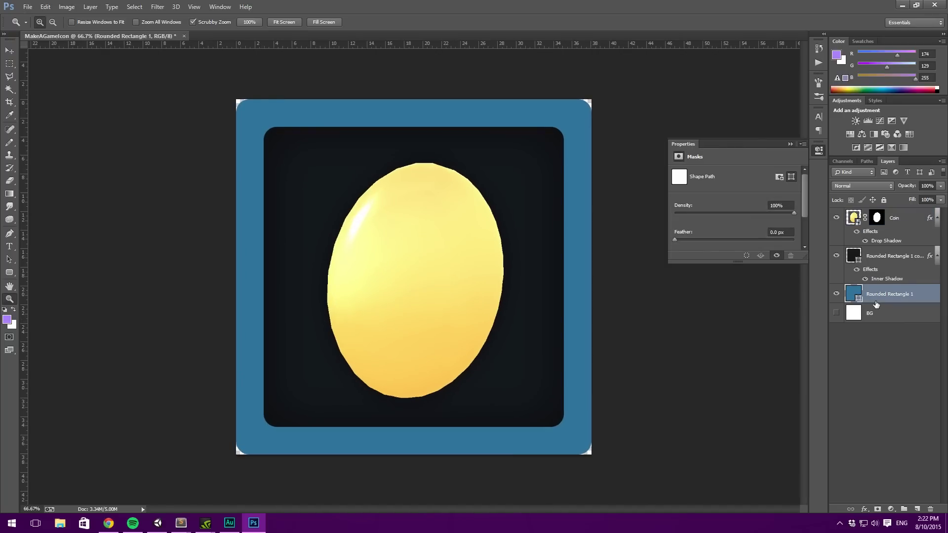
double_click(925, 296)
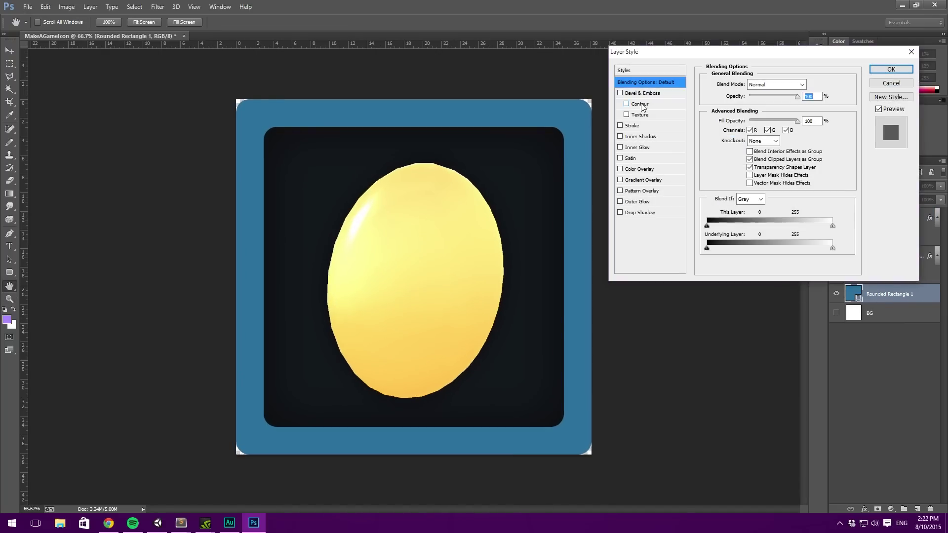
click(629, 93)
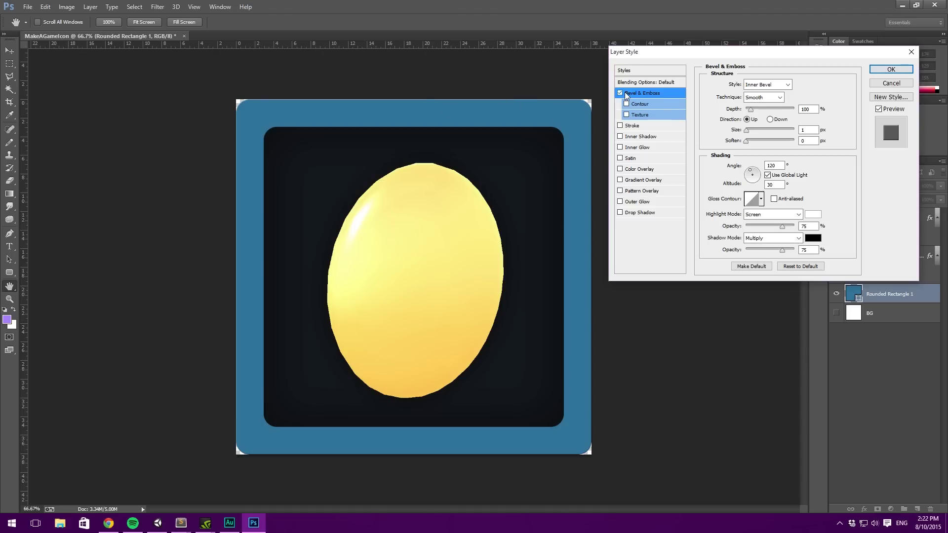
click(621, 93)
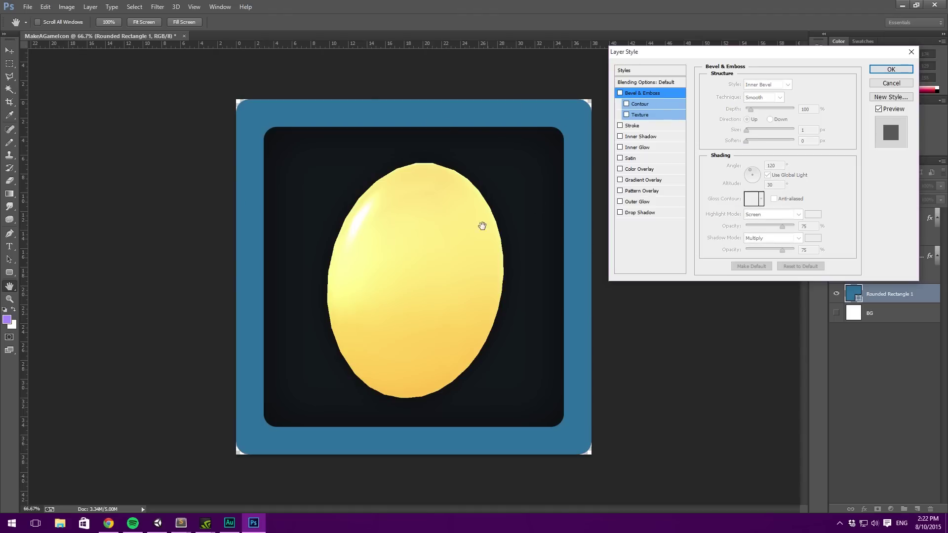
click(891, 69)
Step: Add a Gradient Overlay effect to the blue Rounded Rectangle 1 layer with Luminosity blend mode at 53% opacity
key(z)
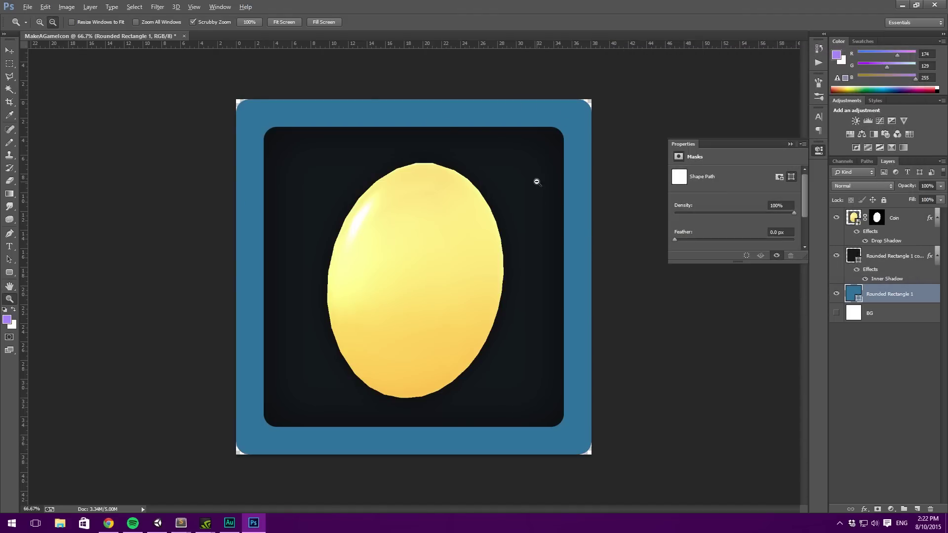
alt+click(535, 180)
alt+click(536, 180)
click(293, 192)
click(294, 193)
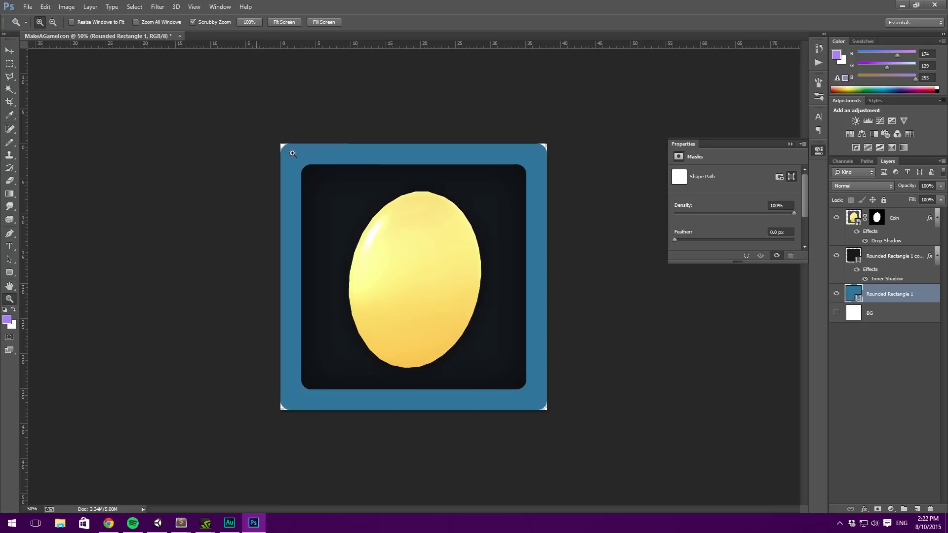
double_click(925, 303)
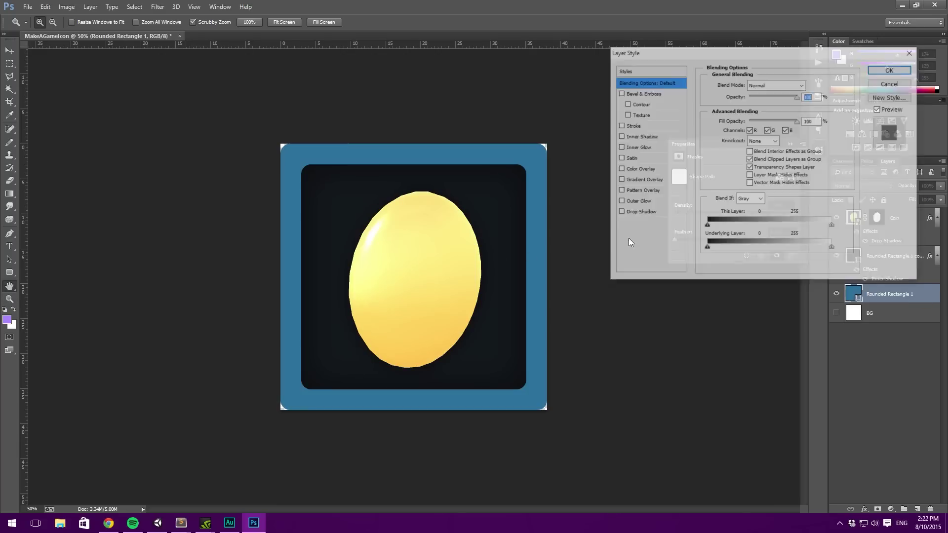
click(630, 181)
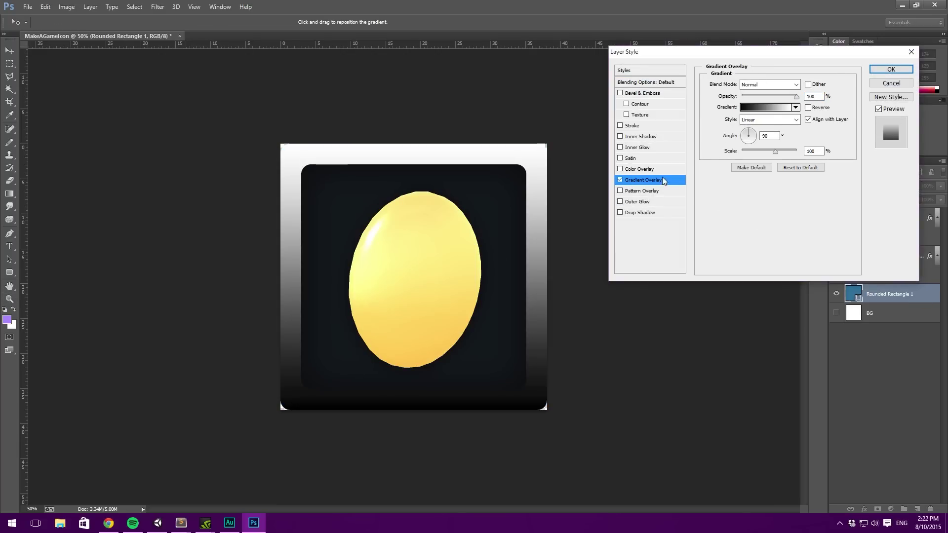
click(768, 85)
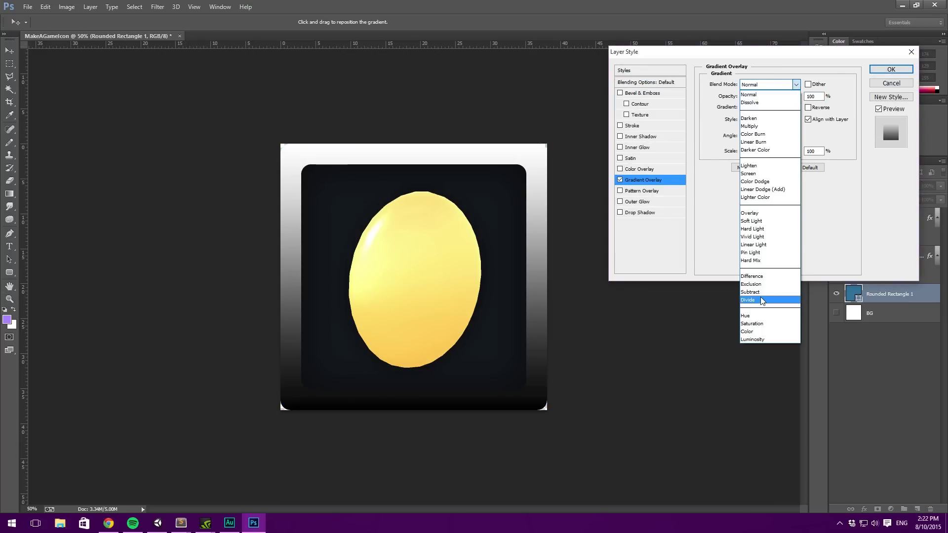
click(772, 339)
drag(767, 97, 770, 97)
Step: Change the gradient overlay's blend mode to Overlay, lower its opacity to a subtle level and apply the layer style
click(769, 85)
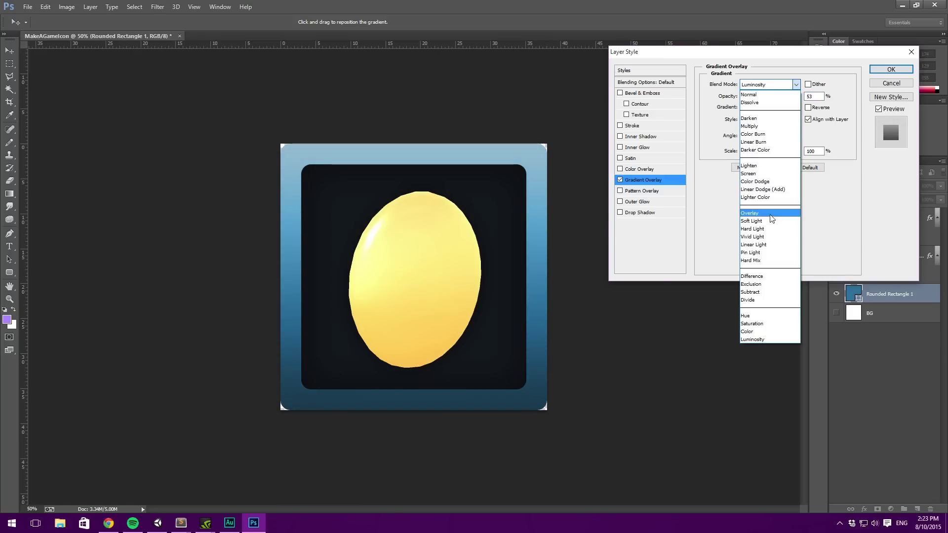
click(752, 213)
drag(771, 97, 750, 99)
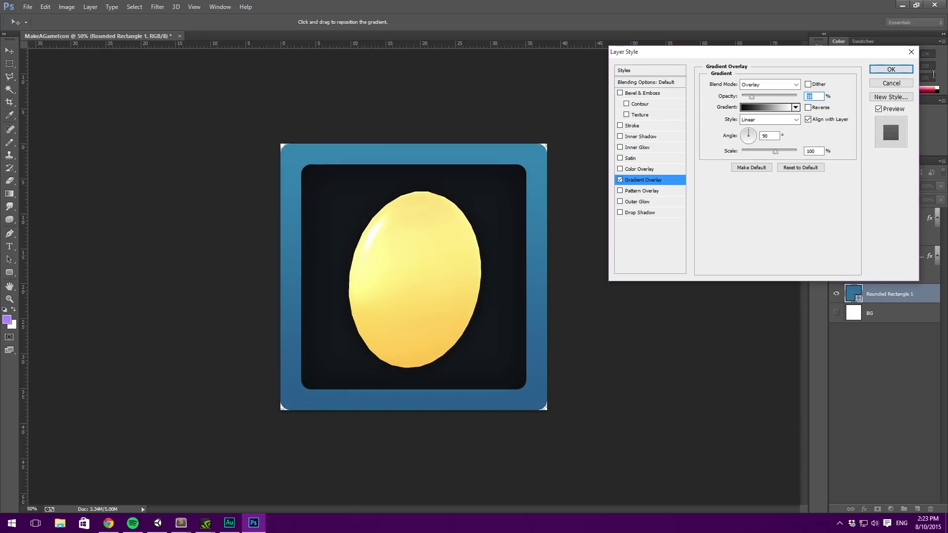
click(891, 69)
Step: Examine how the icon with the gradient blue frame reads at very small and larger sizes
key(z)
alt+click(592, 328)
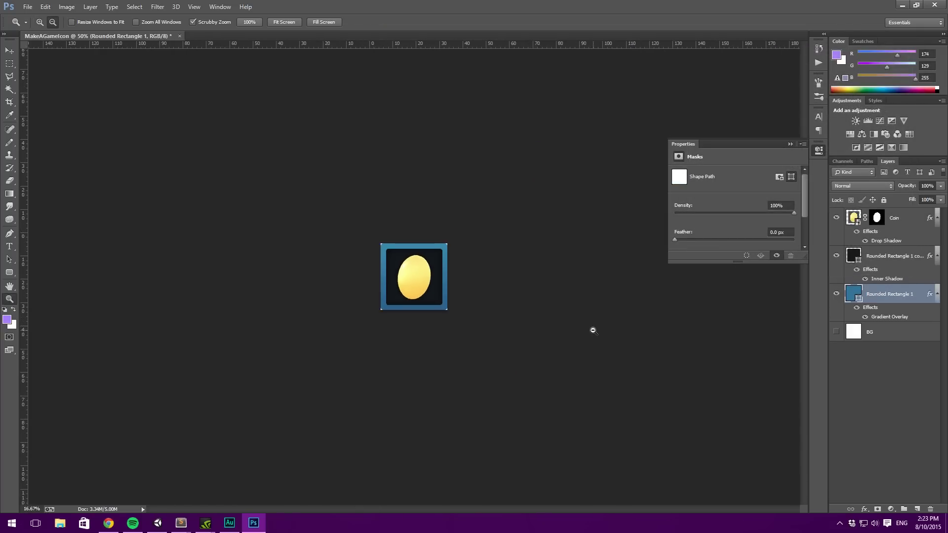
key(ctrl+plus)
key(ctrl+plus)
key(ctrl+plus)
key(ctrl+plus)
key(ctrl+plus)
key(ctrl+plus)
key(ctrl+plus)
key(ctrl+plus)
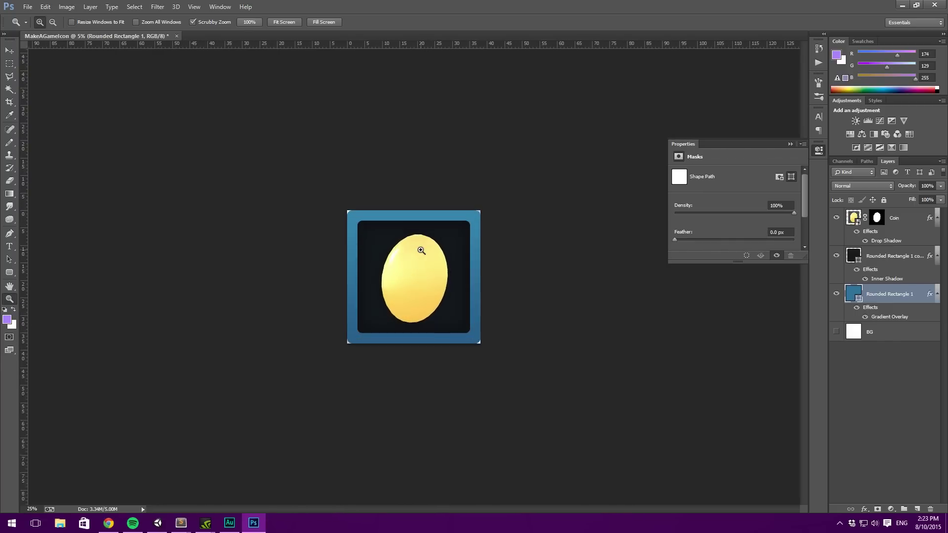
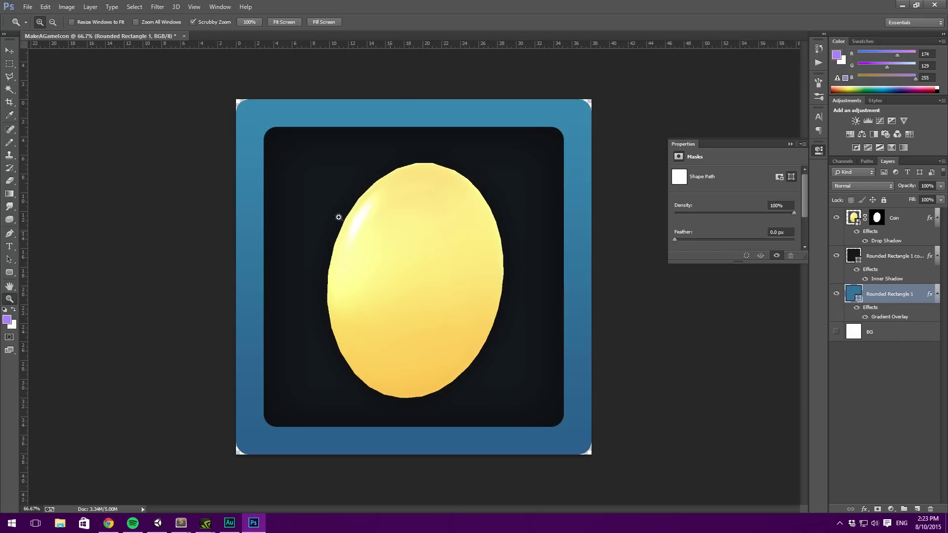
click(9, 51)
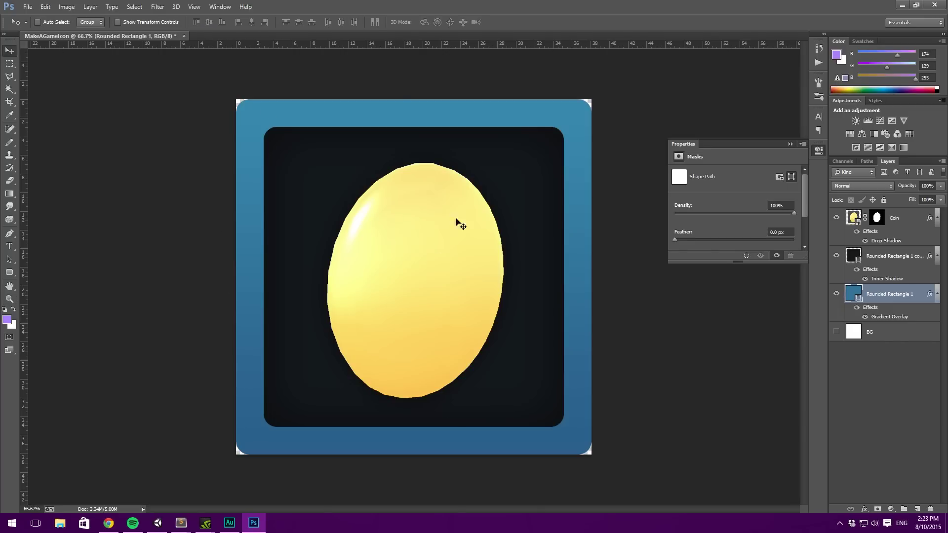
key(z)
alt+click(405, 272)
alt+click(406, 272)
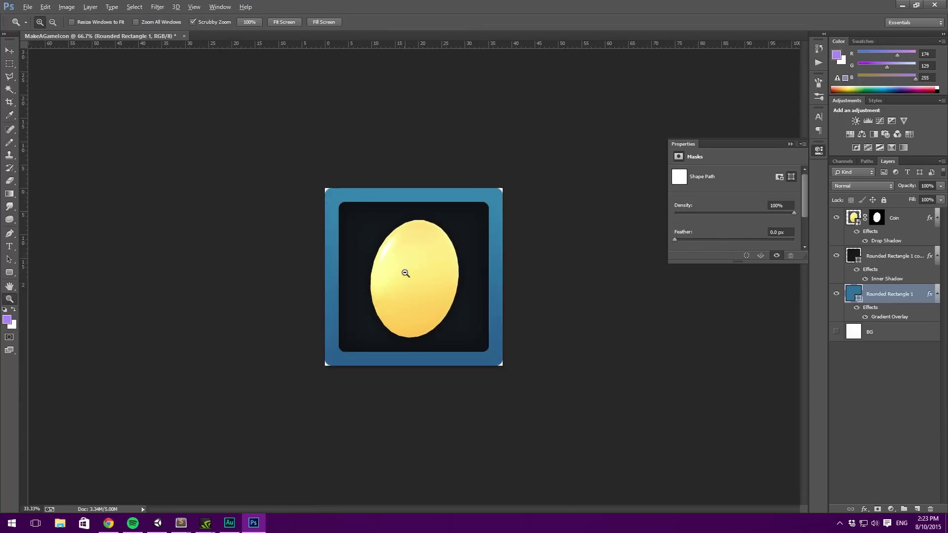
alt+click(407, 267)
alt+click(410, 252)
click(408, 232)
click(402, 230)
click(457, 129)
click(460, 121)
key(v)
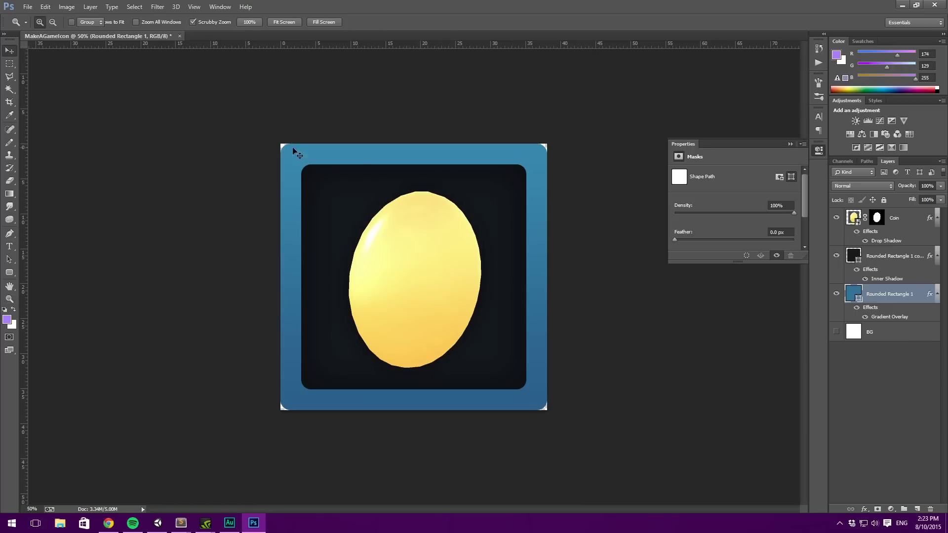
Step: Start saving the icon document under a new location and open the MAG Assets folder inside Dropbox
click(27, 7)
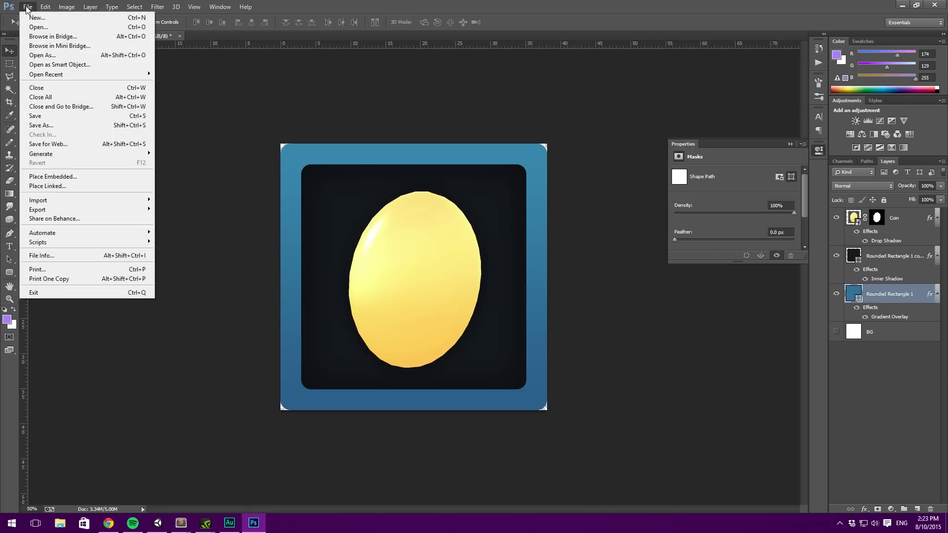
click(62, 126)
drag(250, 9, 373, 36)
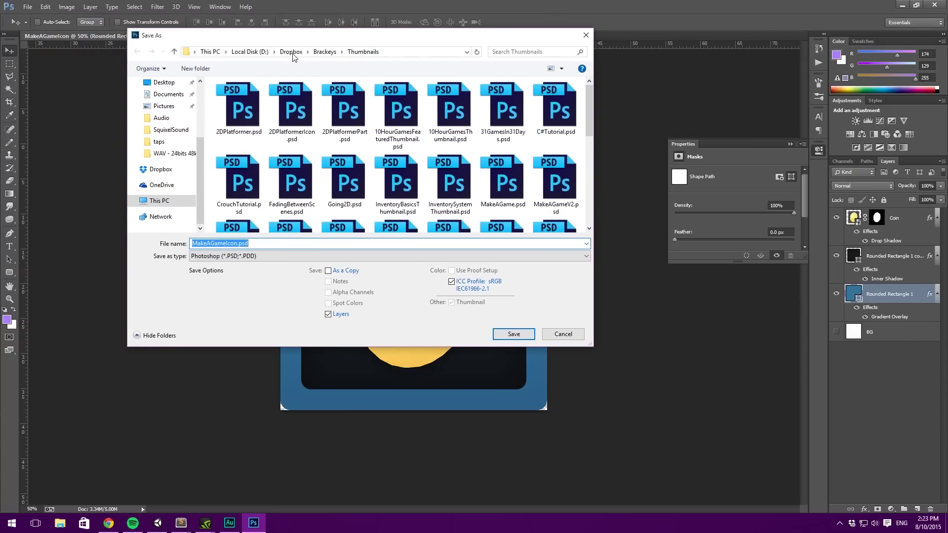
click(290, 52)
click(269, 118)
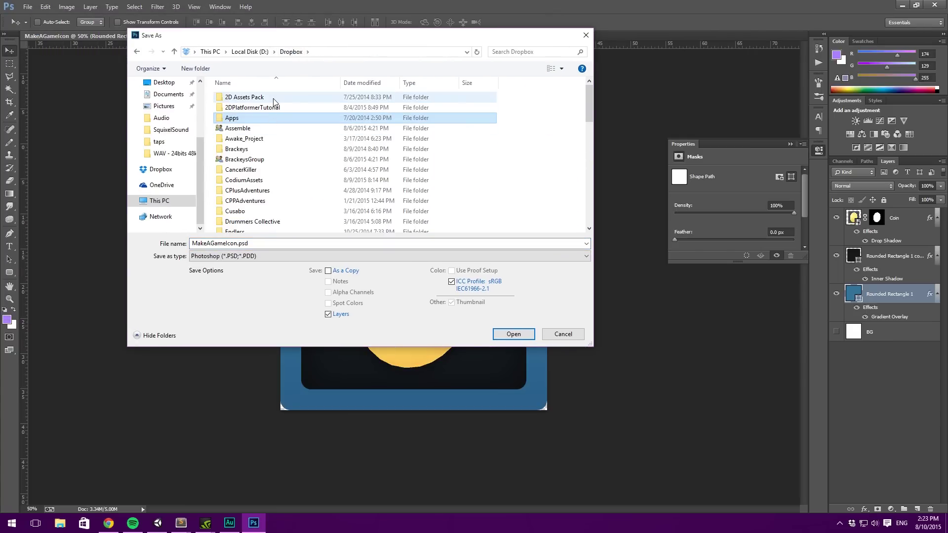
click(271, 169)
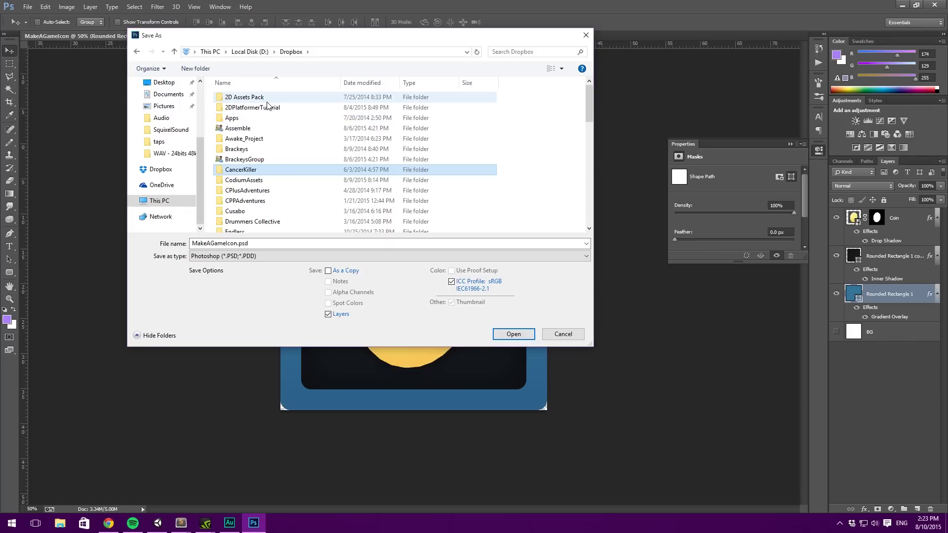
scroll(271, 121, down, 2)
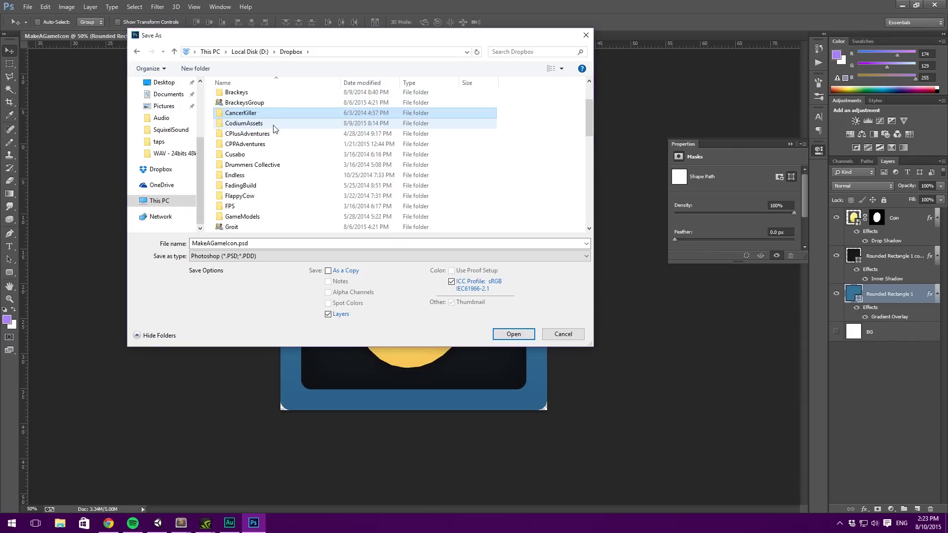
key(m)
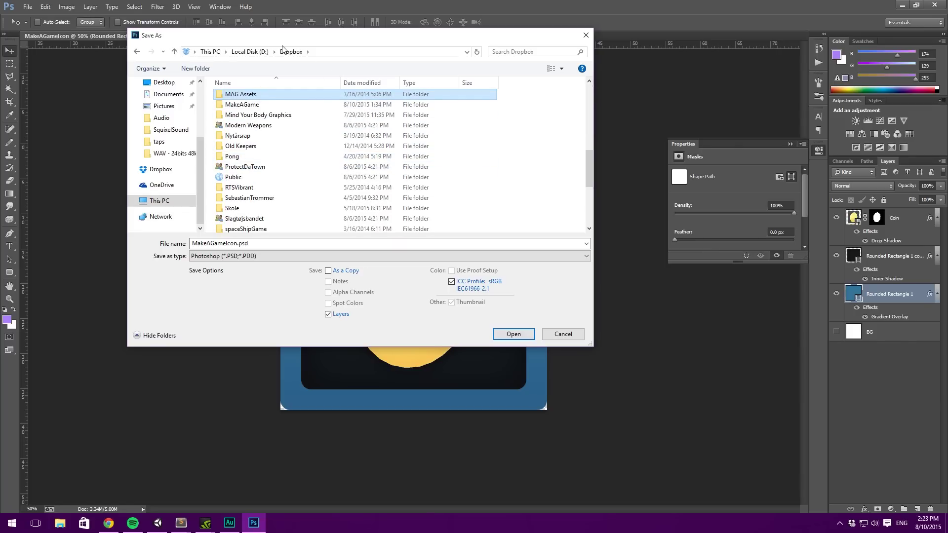
double_click(271, 93)
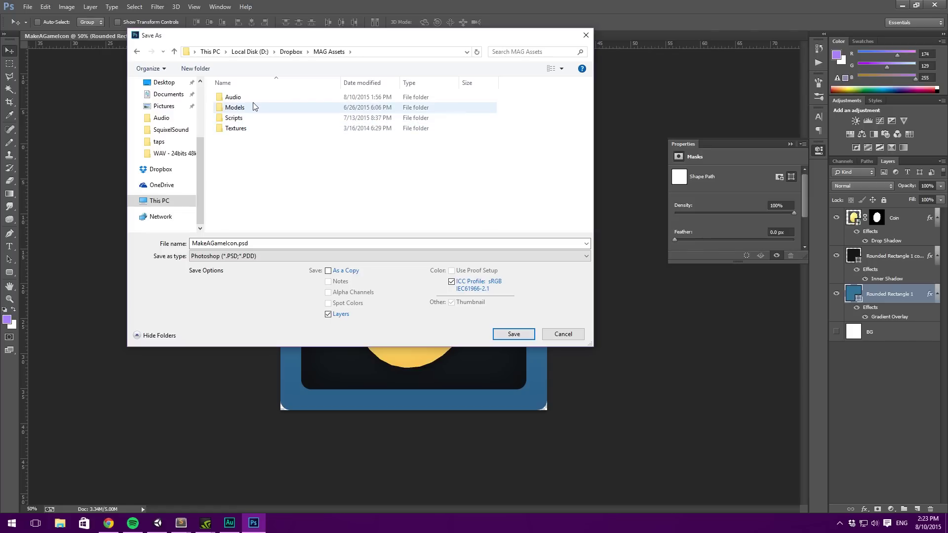
Step: Save the icon as MakeAGameIcon.psd directly in the MAG Assets folder with Maximize Compatibility enabled
double_click(236, 128)
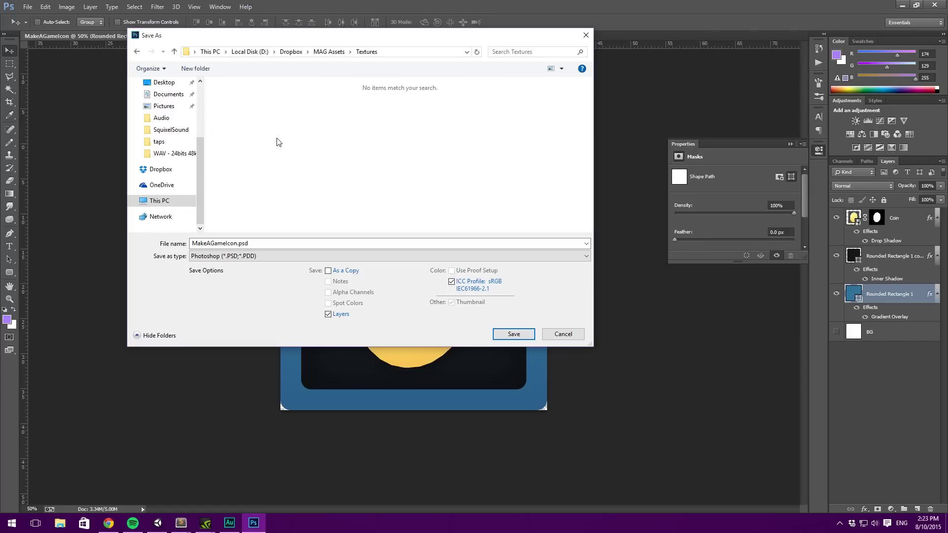
key(alt+Left)
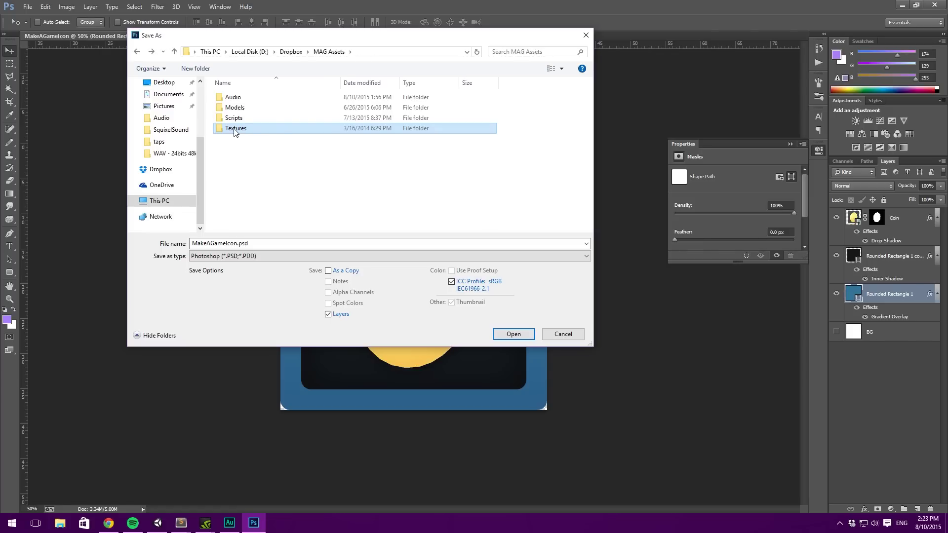
click(254, 243)
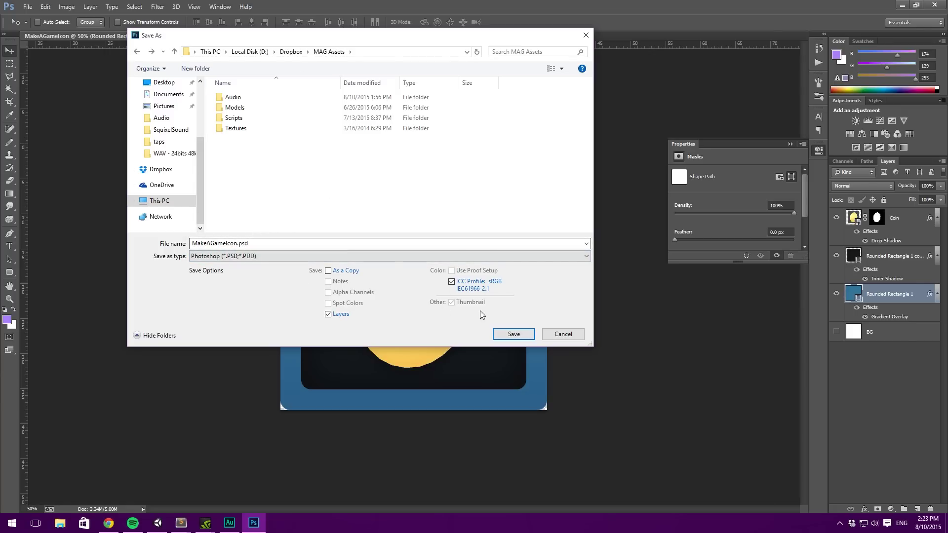
click(513, 334)
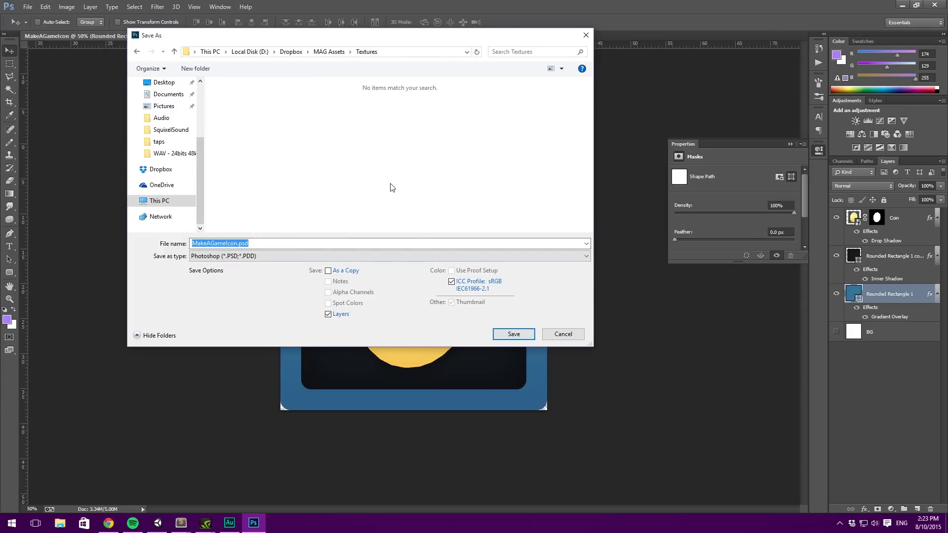
key(alt+Left)
click(498, 334)
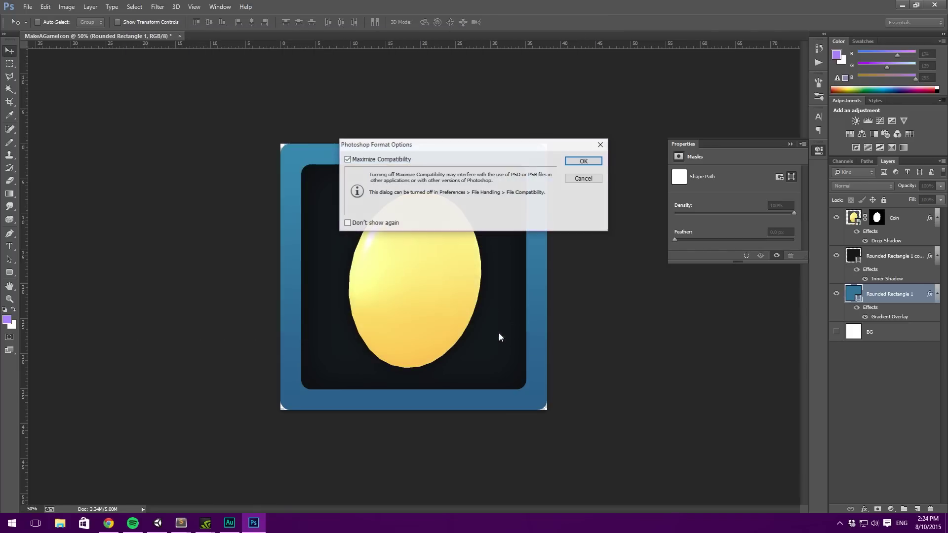
click(590, 160)
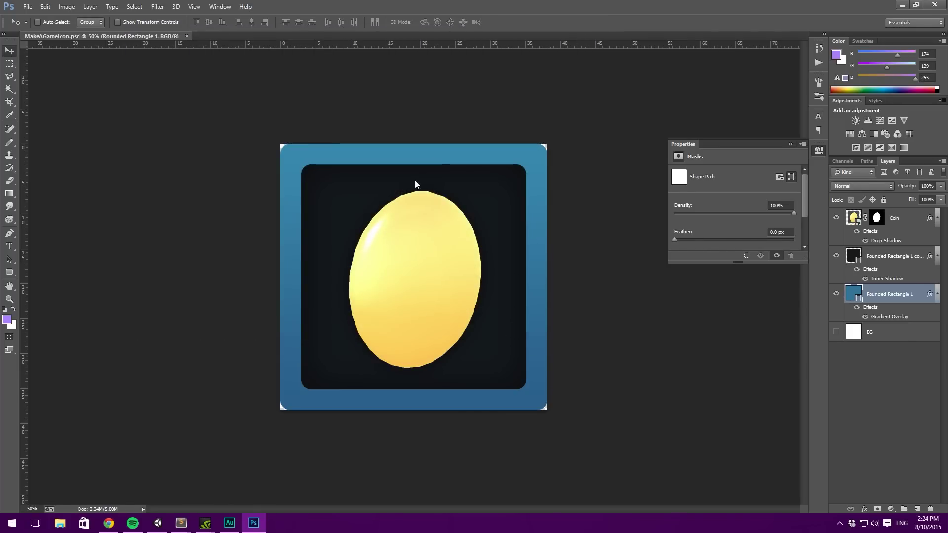
Step: Save a JPEG version of the icon as MakeAGameIcon.jpg in the MAG Assets folder at Maximum quality
key(ctrl+shift+s)
click(274, 255)
click(245, 317)
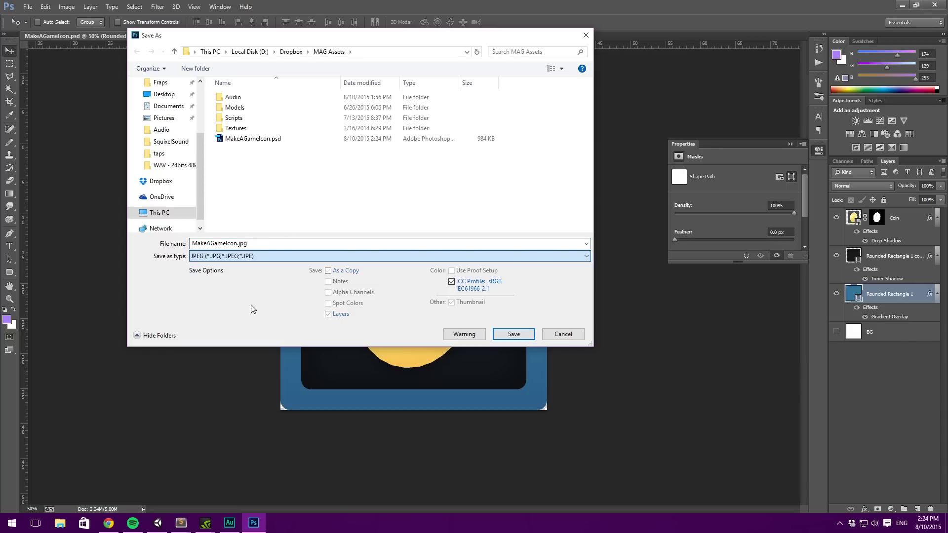
click(513, 334)
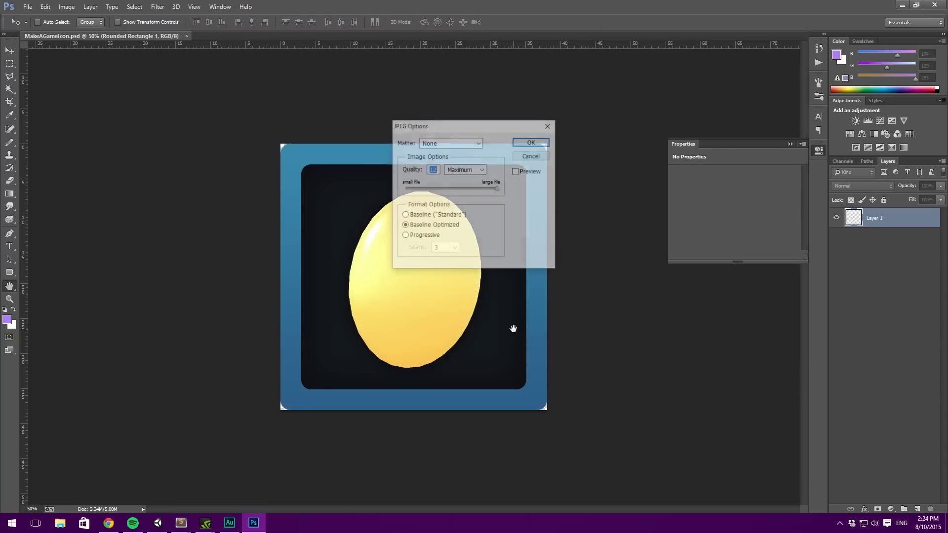
click(531, 141)
Step: Switch to Unity and restore the full editor layout from the maximized Scene view
click(902, 5)
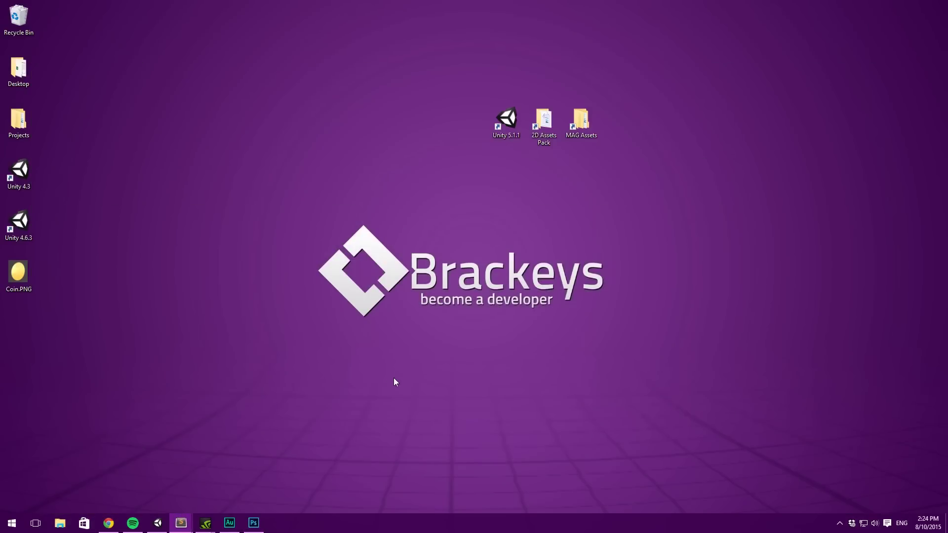
click(158, 524)
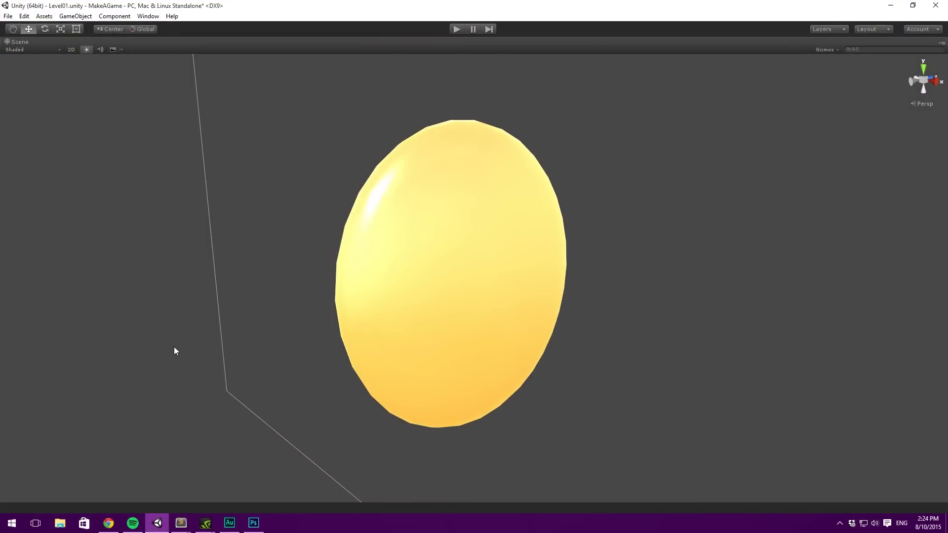
click(185, 468)
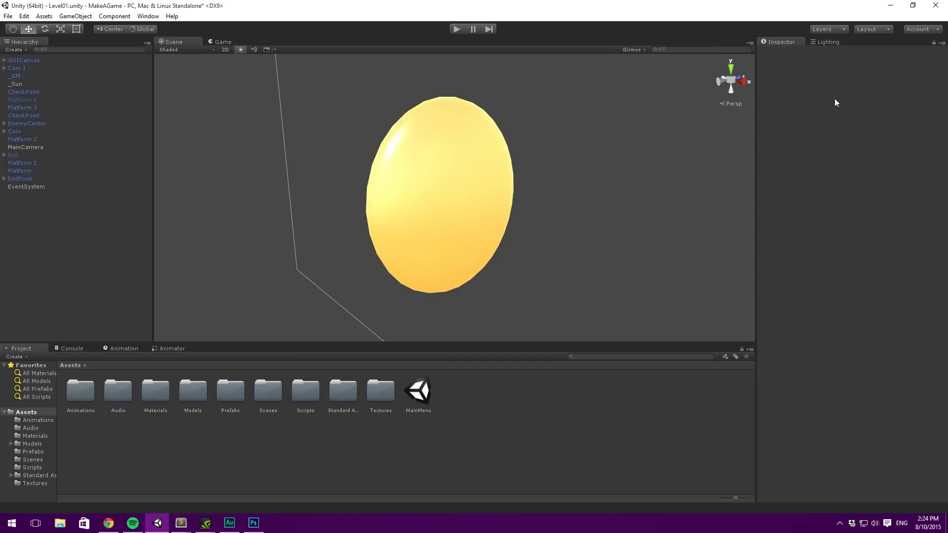
Step: Open the MainMenu scene from the Assets folder, discarding the unsaved changes to Level01
click(890, 5)
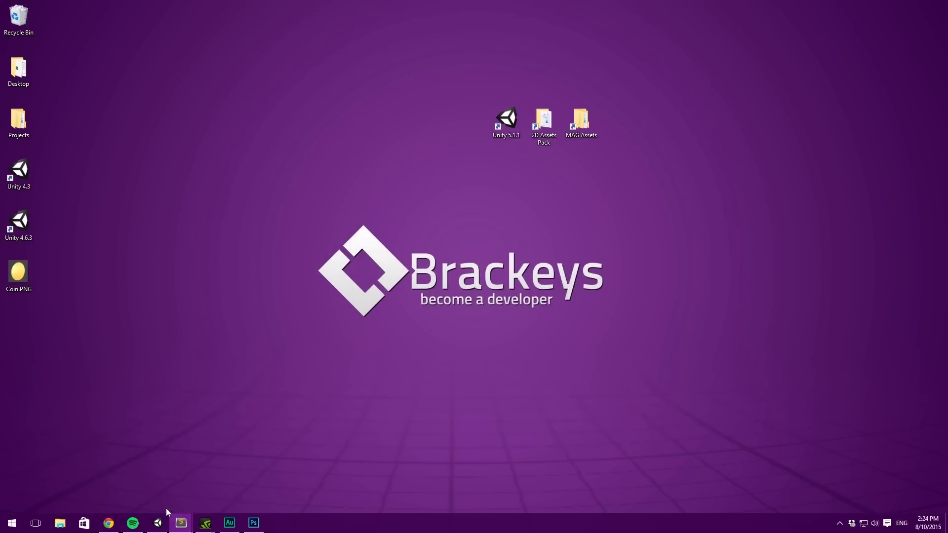
click(157, 523)
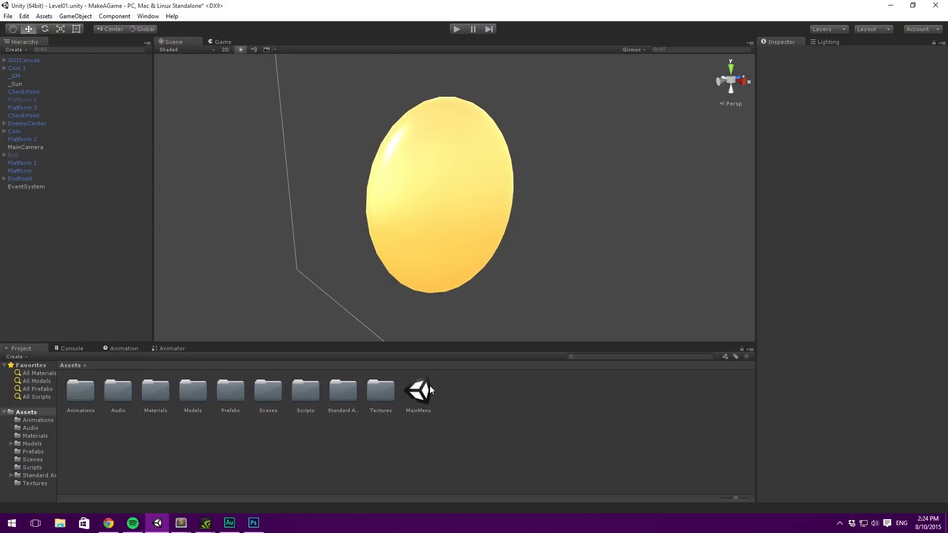
double_click(419, 395)
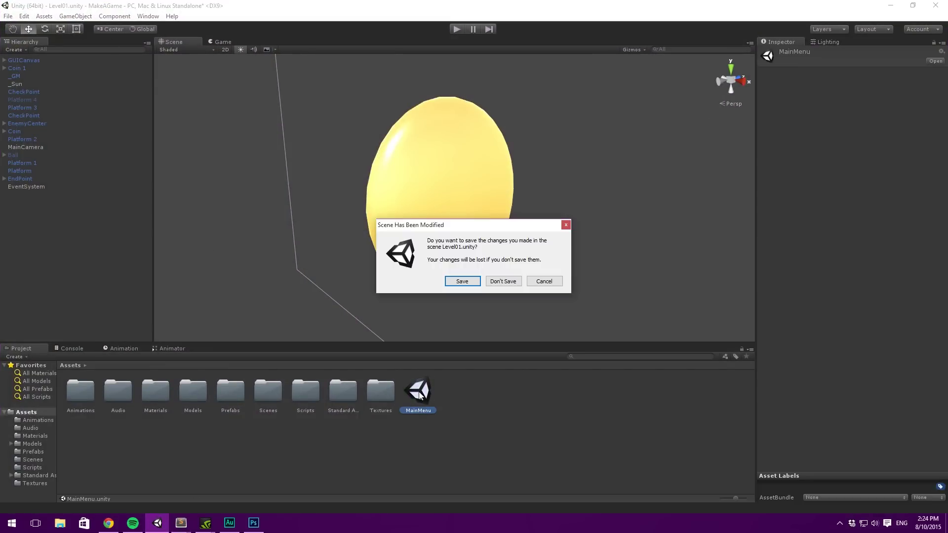
click(496, 291)
Step: Turn on the skybox effects in the Scene view and enlarge the 3D gizmo icons
scroll(431, 153, down, 8)
alt+drag(431, 153, 514, 164)
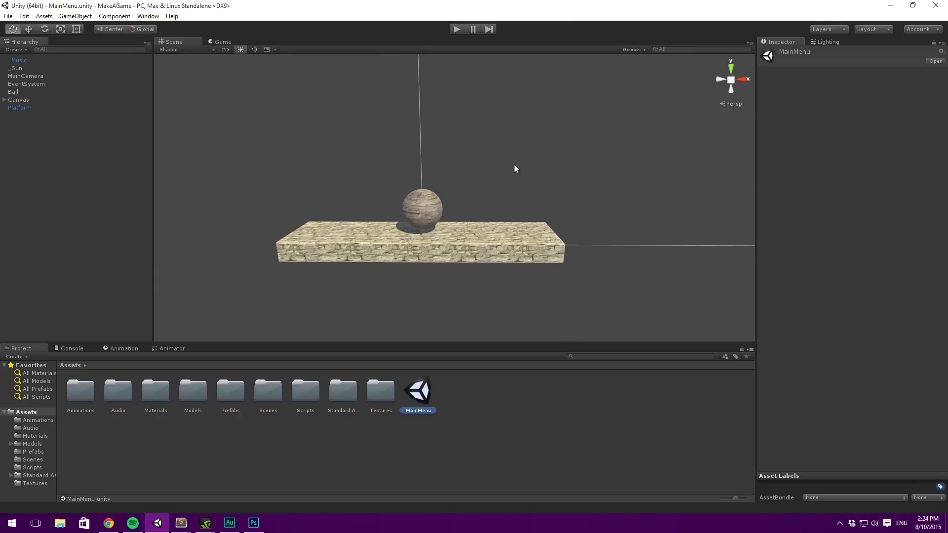
click(267, 49)
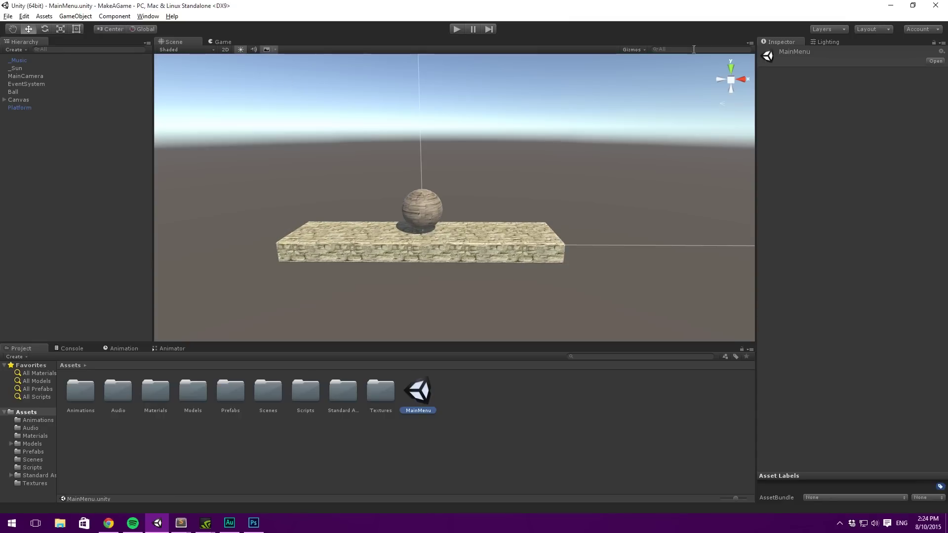
click(632, 49)
drag(669, 61, 695, 63)
alt+right_drag(520, 111, 431, 161)
Step: Frame the Ball in the Scene view, deselect it and view the platform at a slight angle
click(13, 92)
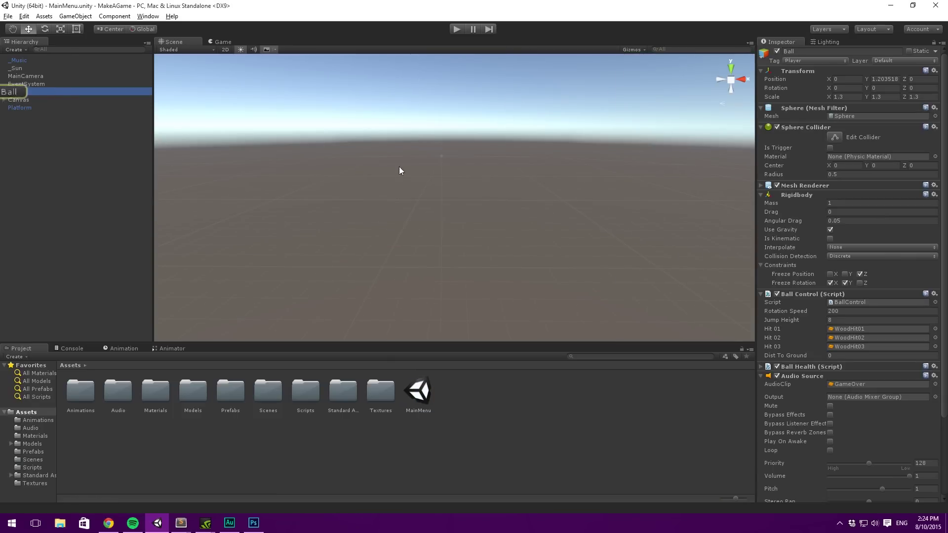
key(f)
click(572, 103)
scroll(575, 106, down, 3)
alt+drag(575, 106, 553, 134)
Step: Import MakeAGameIcon.psd from the MAG Assets desktop folder into the Unity project's Assets folder and select it
click(890, 5)
double_click(581, 121)
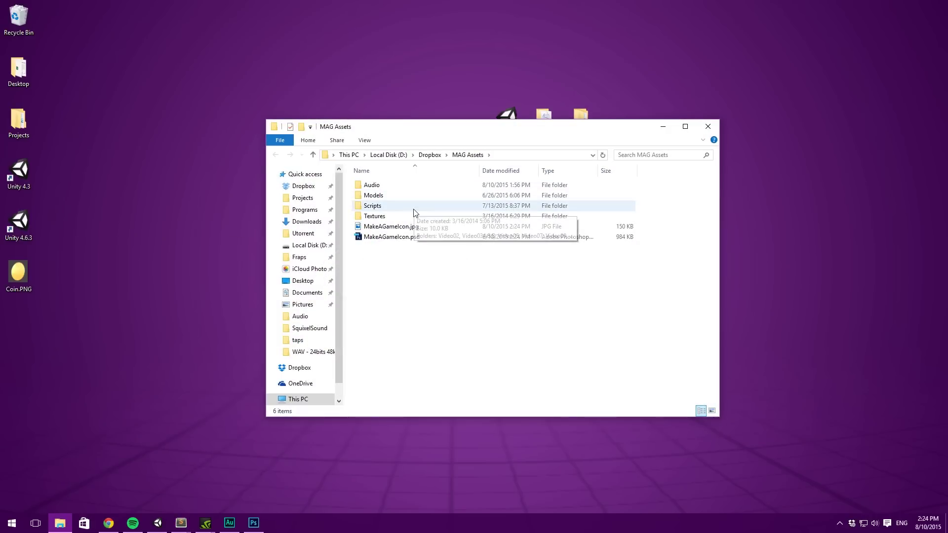
click(417, 227)
click(418, 239)
drag(423, 239, 291, 467)
click(446, 407)
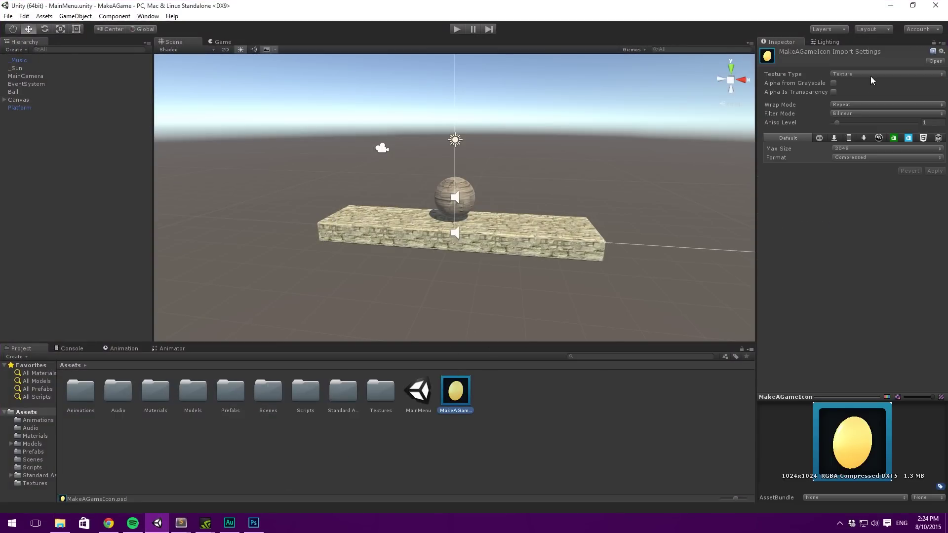
Step: Import MakeAGameIcon as a Sprite (2D and UI) with Truecolor format and a max size of 2048, and apply the settings
click(860, 74)
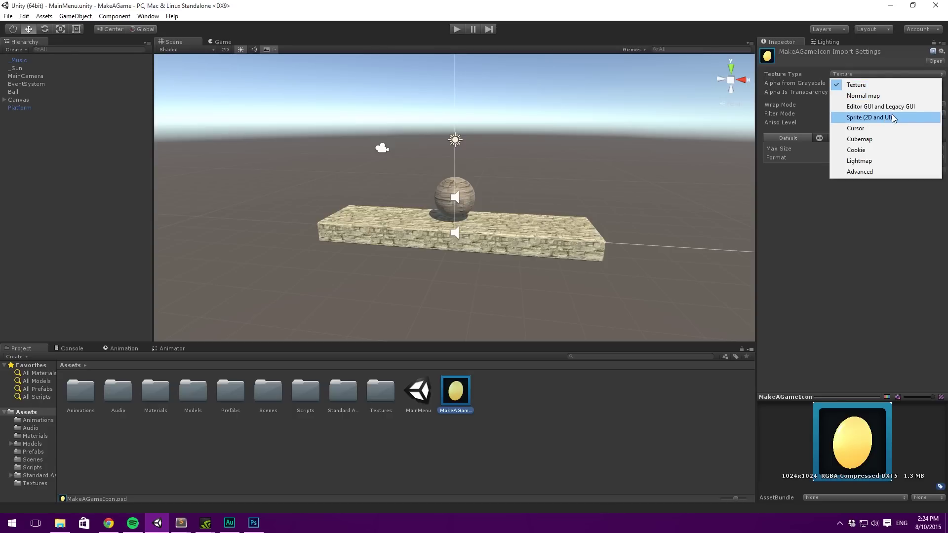
click(891, 118)
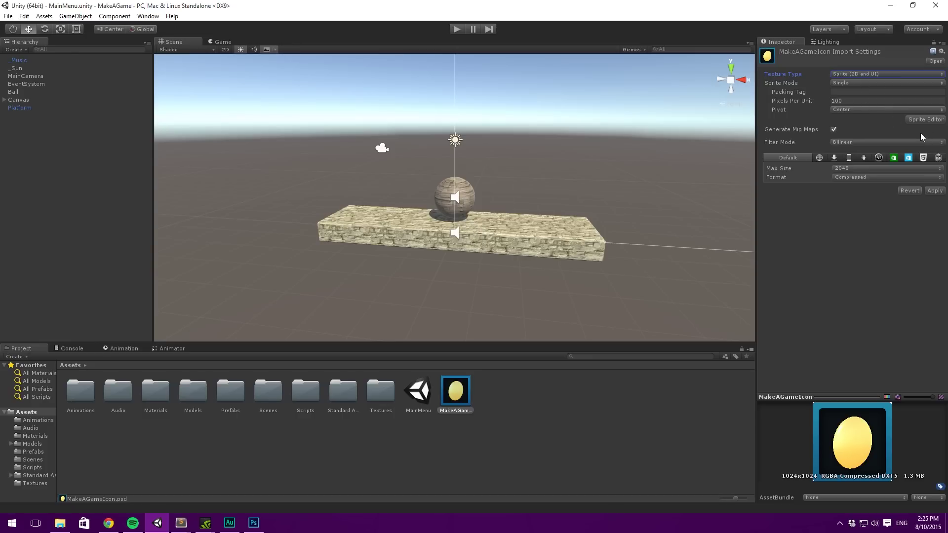
click(894, 143)
click(834, 158)
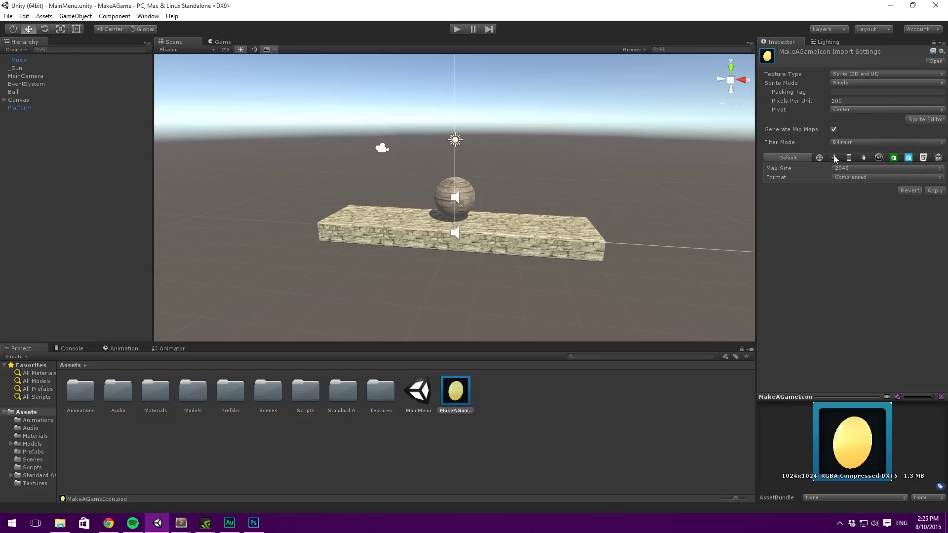
click(871, 176)
click(876, 210)
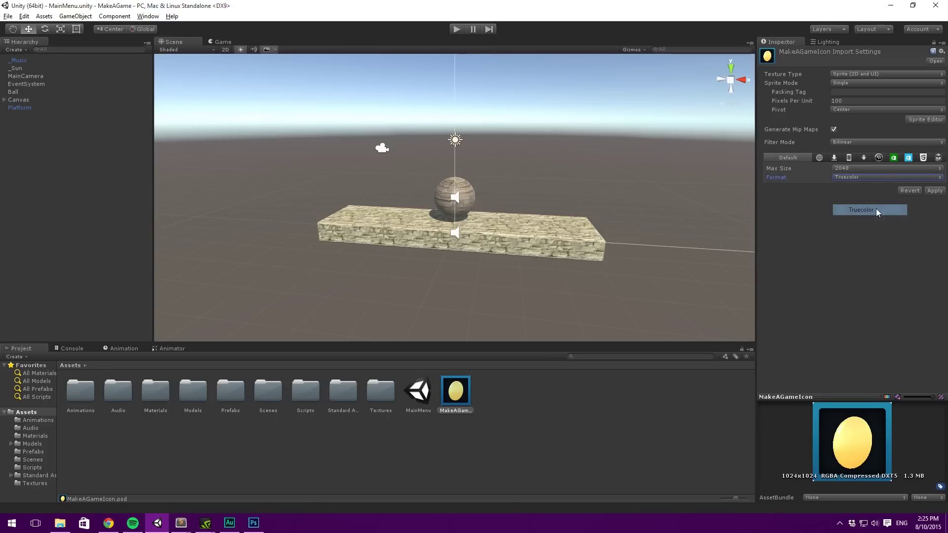
click(860, 168)
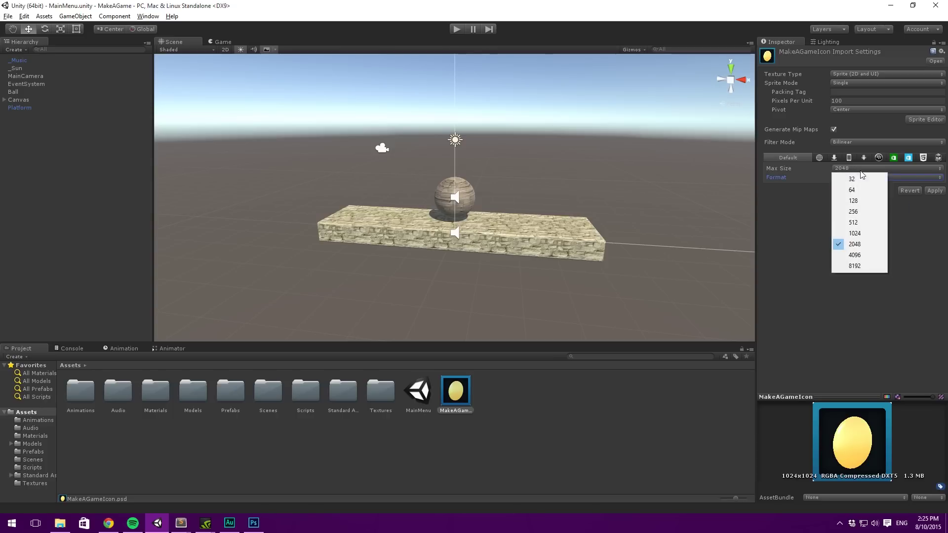
click(866, 244)
click(934, 191)
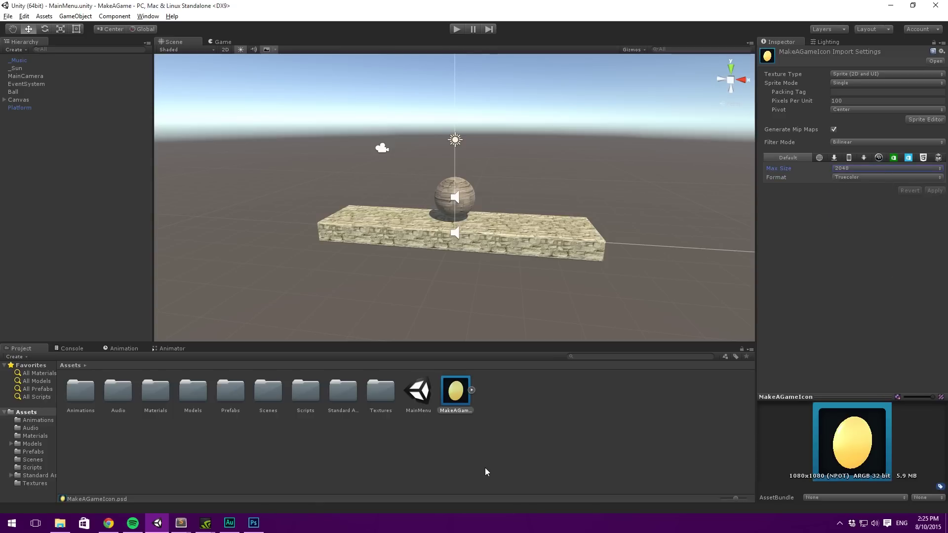
Step: Open the Player Settings for the PC, Mac & Linux Standalone platform and close the Build Settings window
click(455, 391)
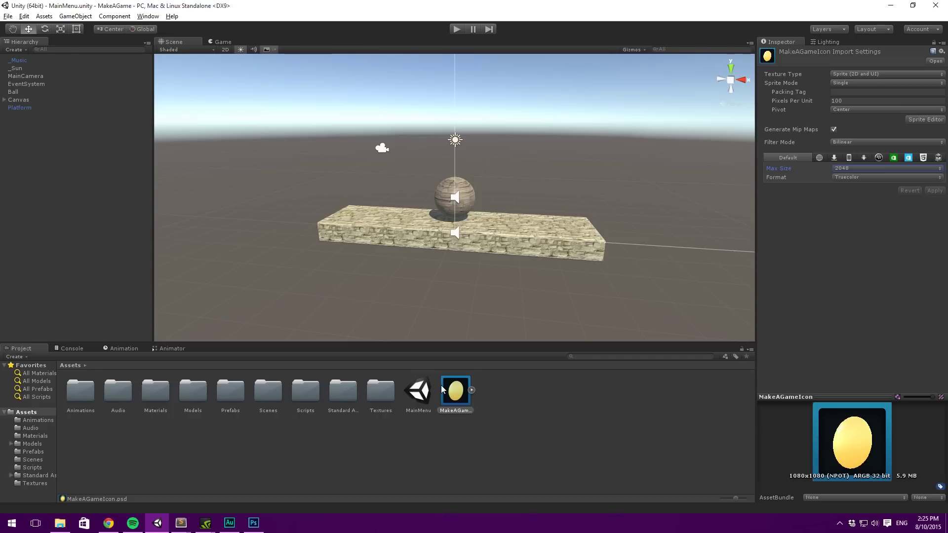
click(23, 16)
mouse_move(8, 16)
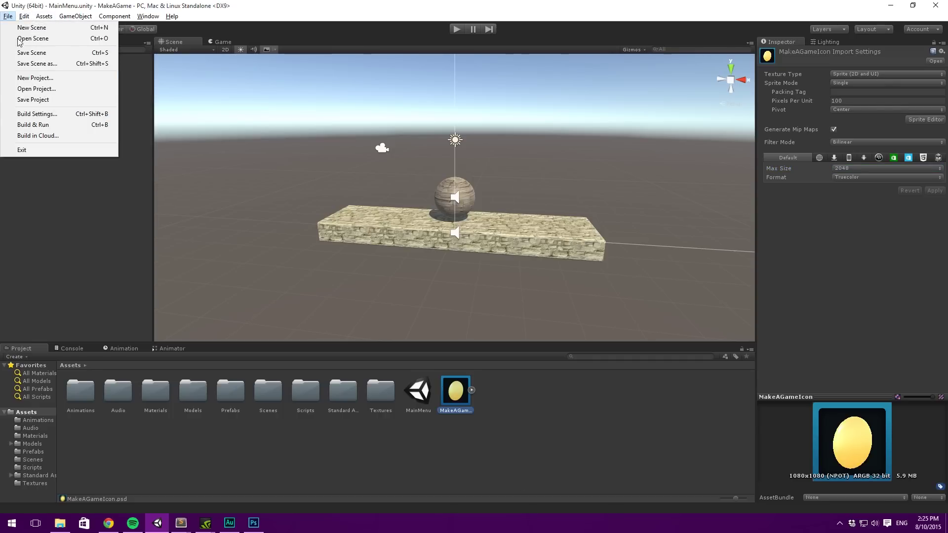
click(38, 116)
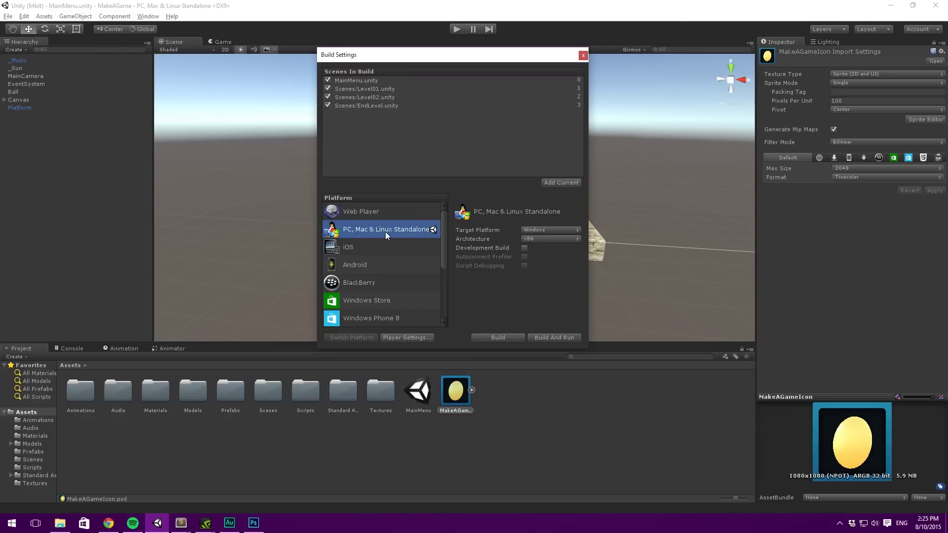
click(426, 337)
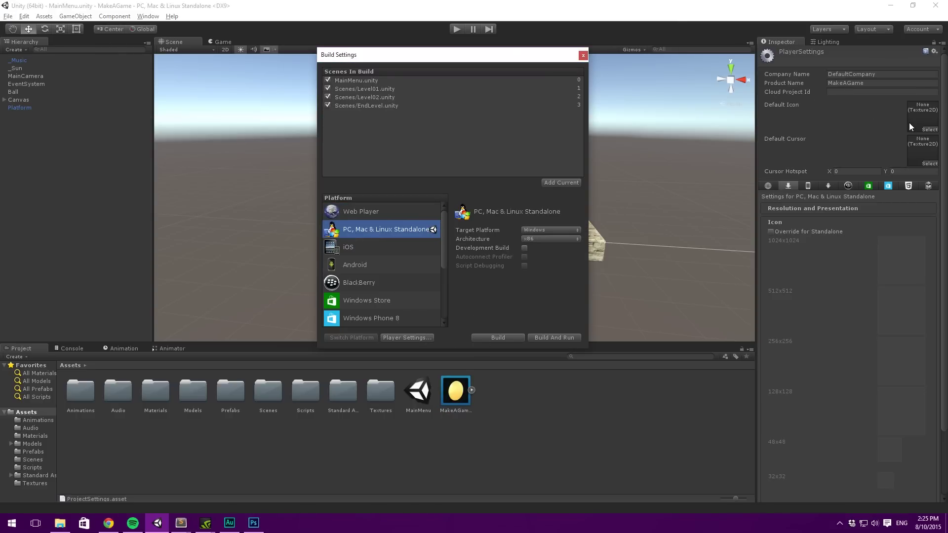
click(583, 55)
Step: Set the company name to Brackeys and the product name to Make A Game
click(878, 74)
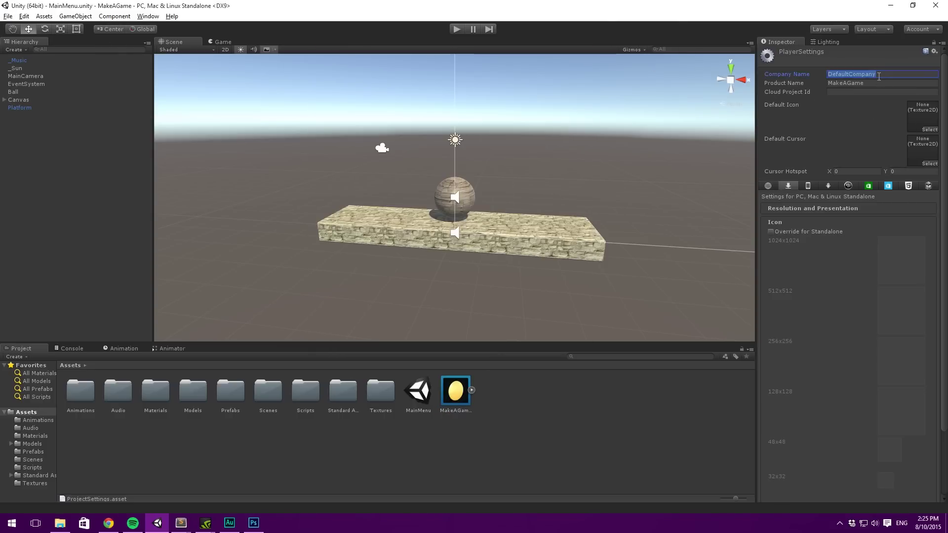
text(BVackeys)
key(Tab)
text(Make)
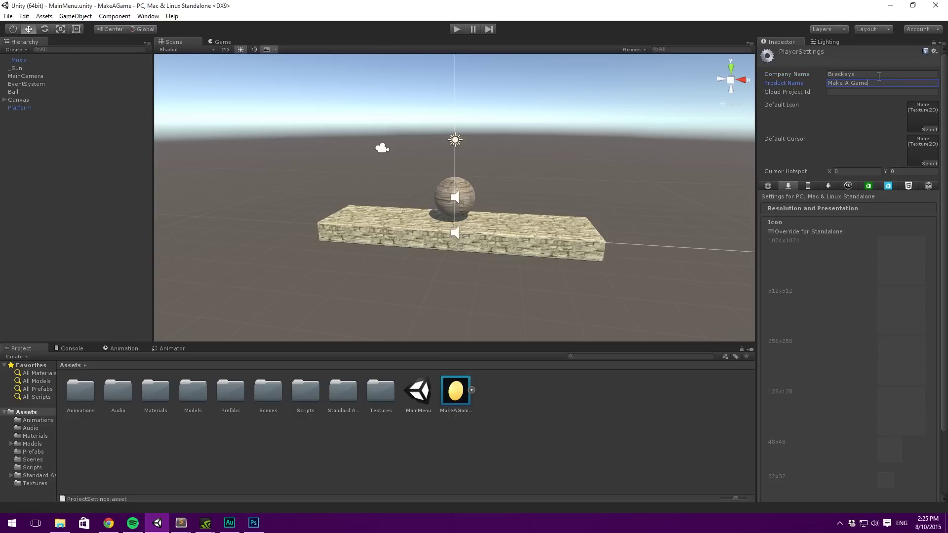
click(882, 92)
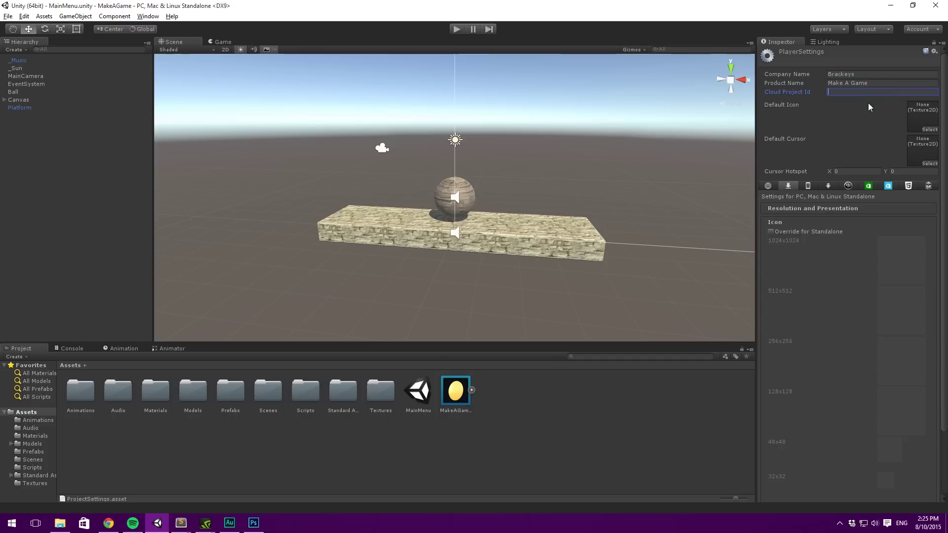
Step: Assign MakeAGameIcon as the default icon, check the standalone icon sizes and deselect the player settings
drag(455, 390, 921, 121)
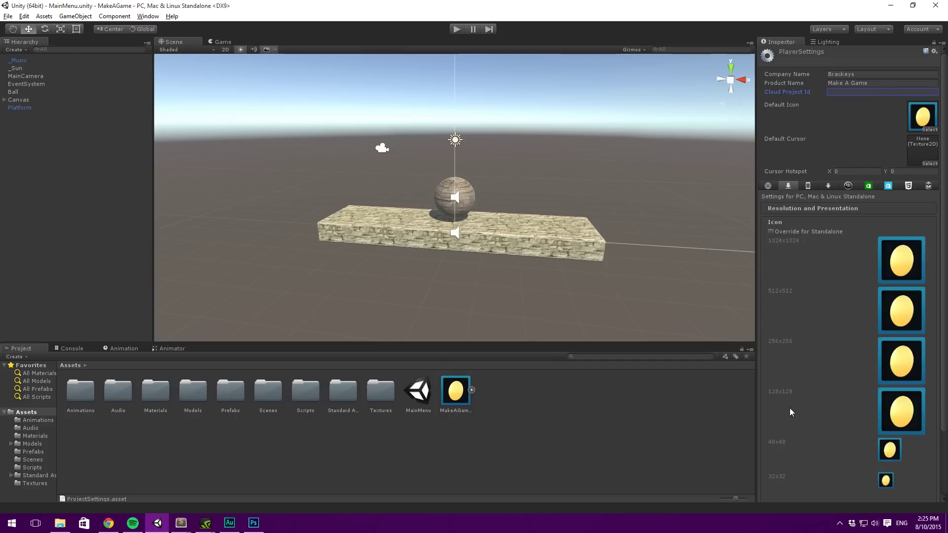
scroll(840, 335, down, 3)
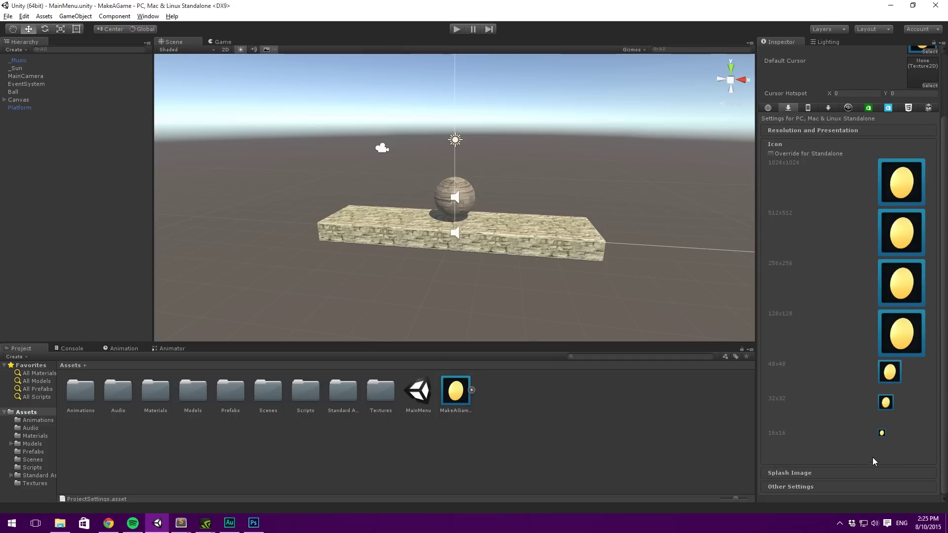
scroll(873, 462, up, 3)
click(607, 488)
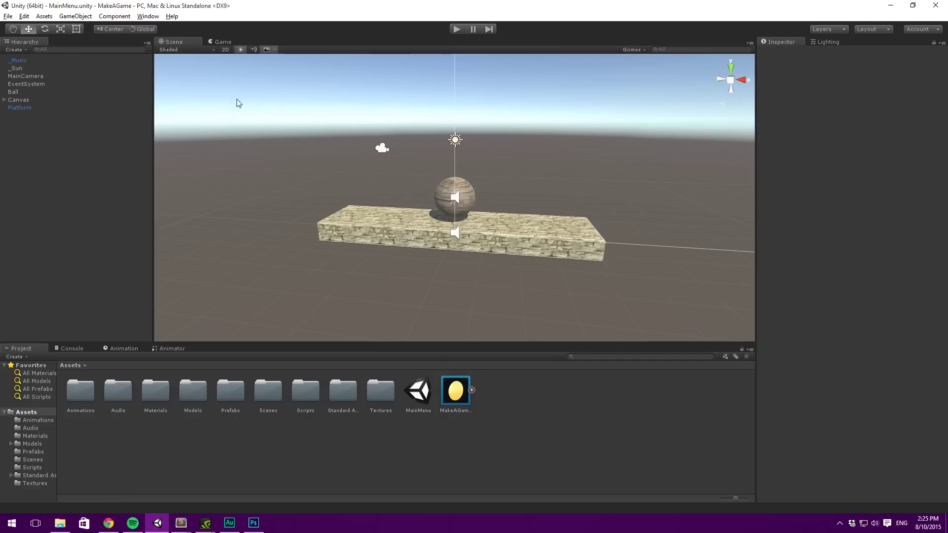
Step: Start a build of the game for PC, Mac & Linux Standalone
click(8, 16)
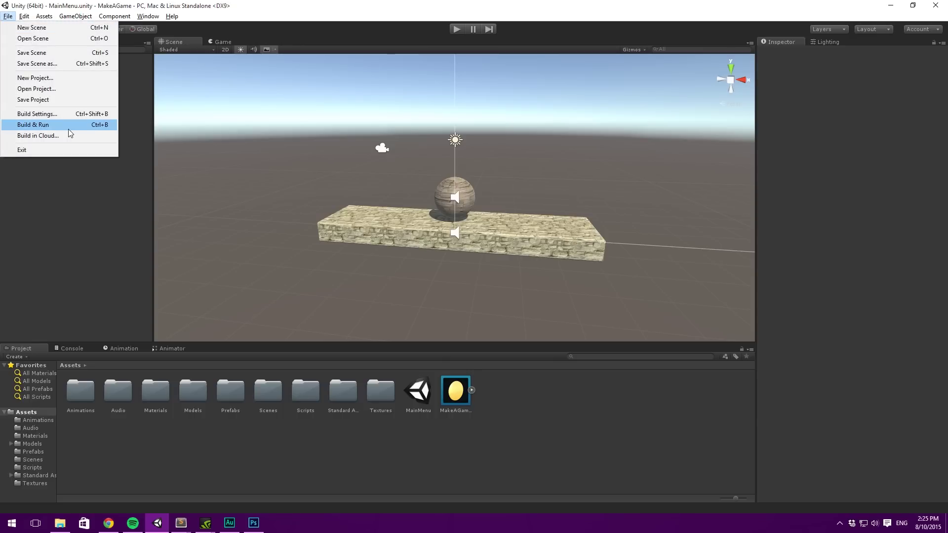
click(37, 114)
click(498, 335)
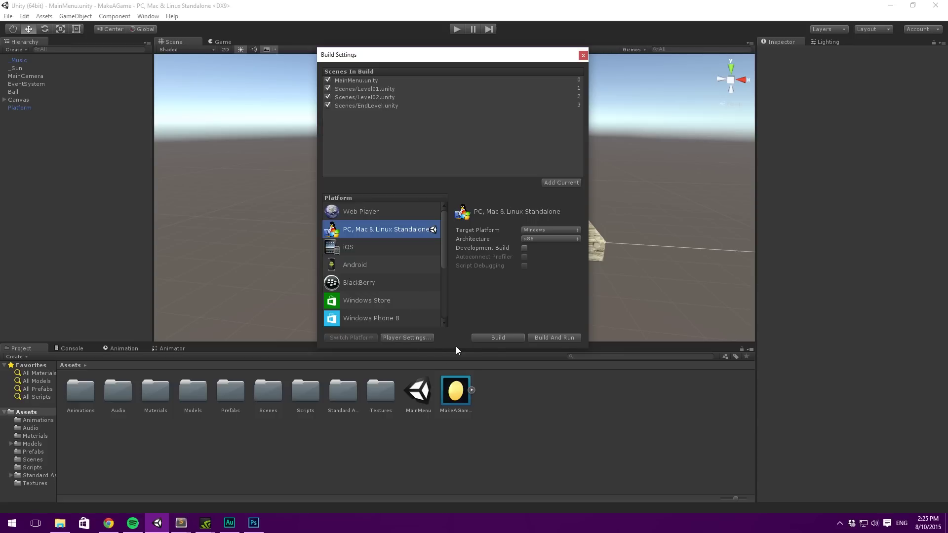
click(501, 338)
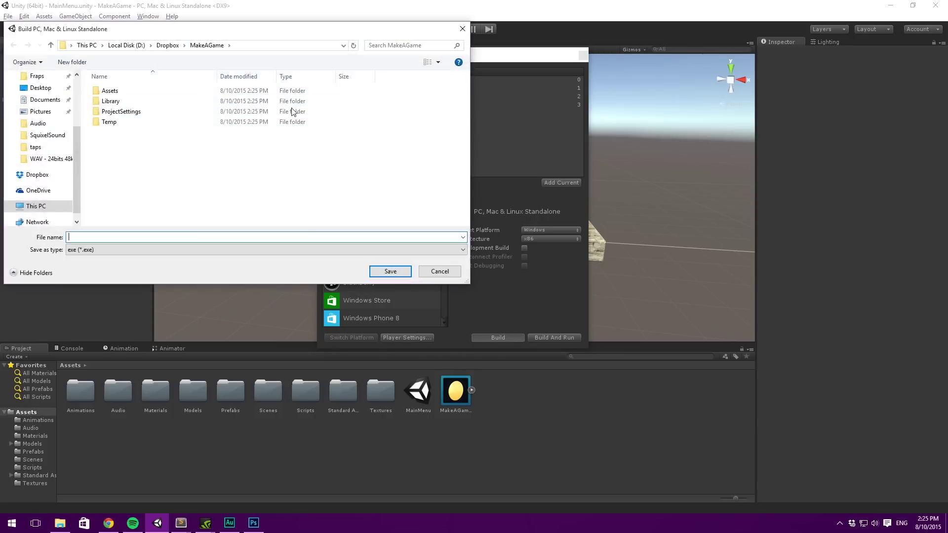
Step: Browse through the Desktop and Dropbox to the MakeAGame project folder as the build location
click(39, 89)
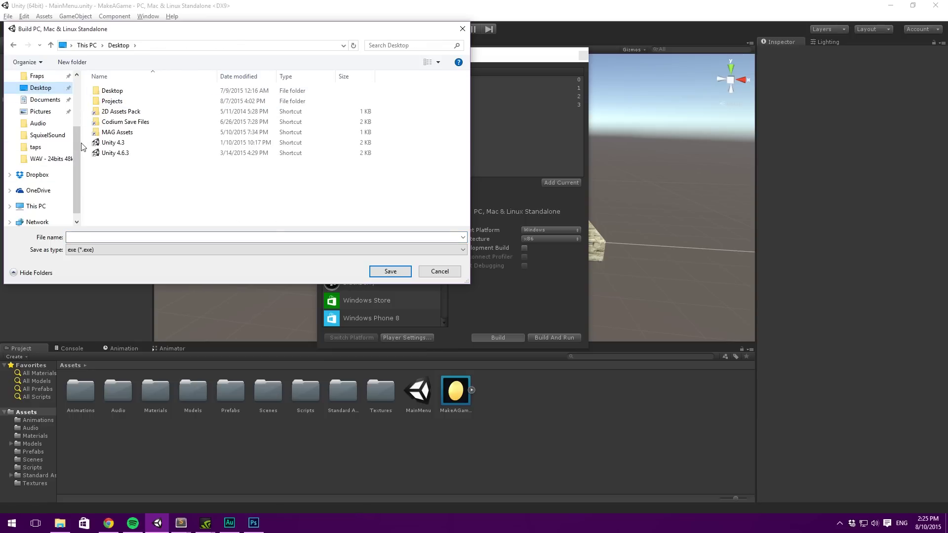
scroll(70, 128, up, 3)
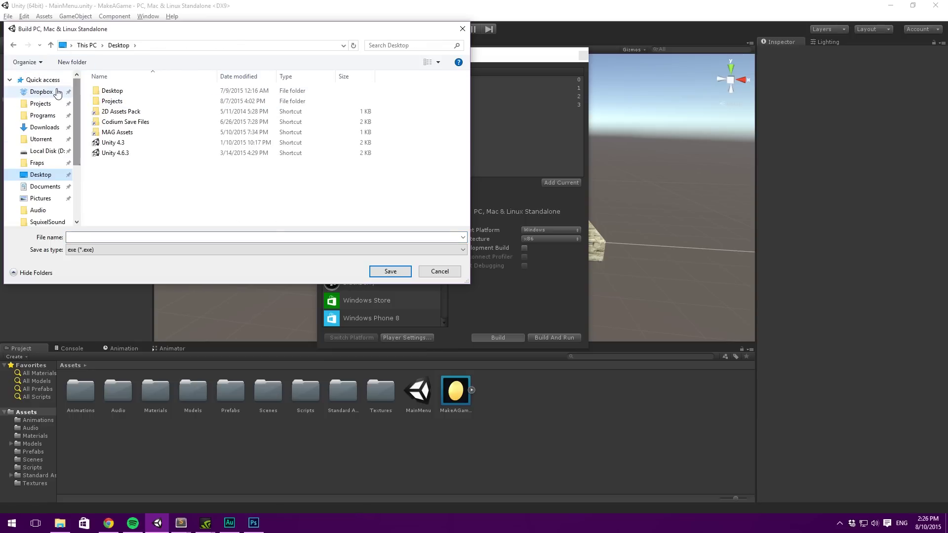
click(41, 91)
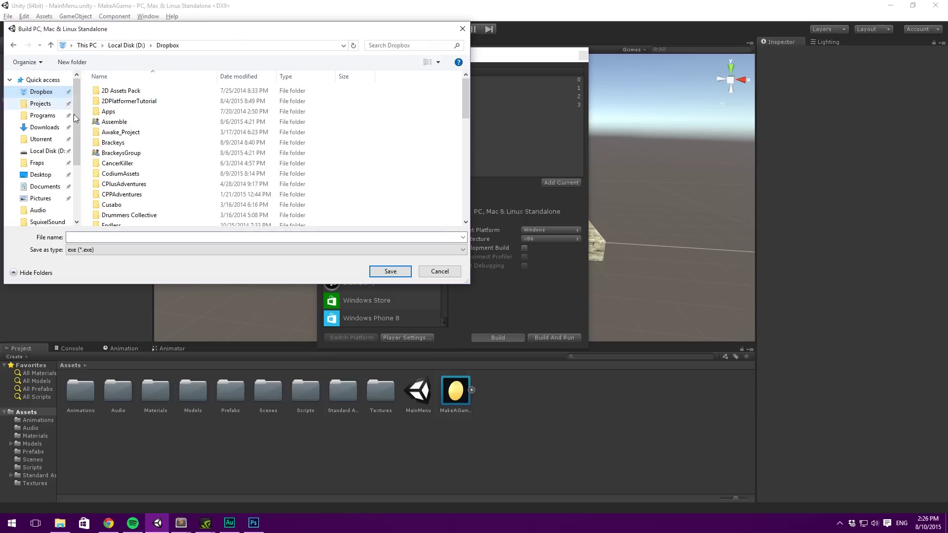
click(140, 135)
scroll(141, 138, down, 10)
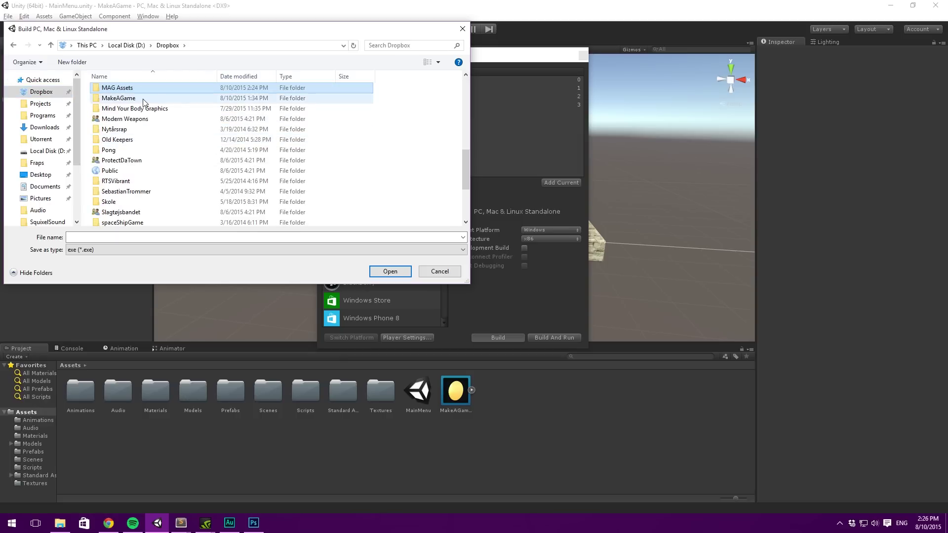
scroll(148, 94, up, 2)
click(159, 161)
double_click(160, 161)
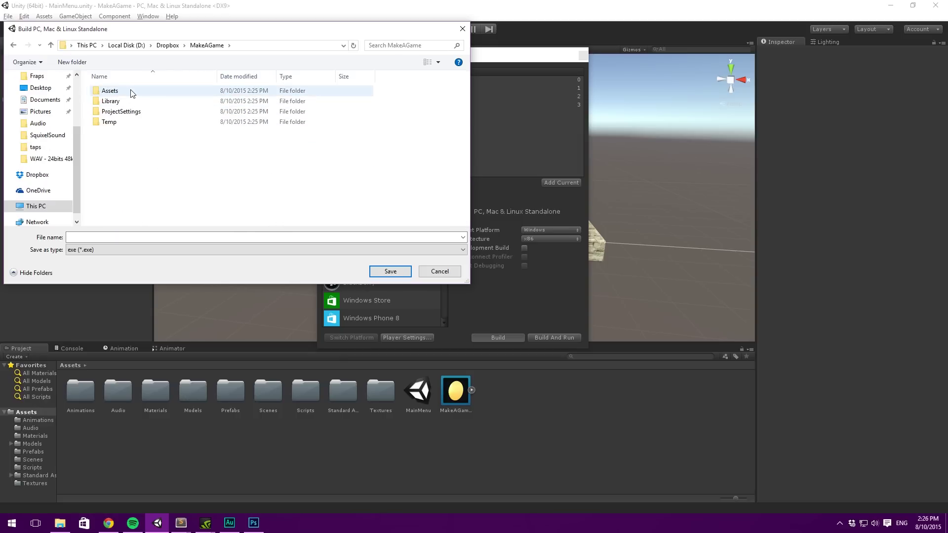
Step: Create a new folder named Builds inside the MakeAGame project folder
right_click(150, 176)
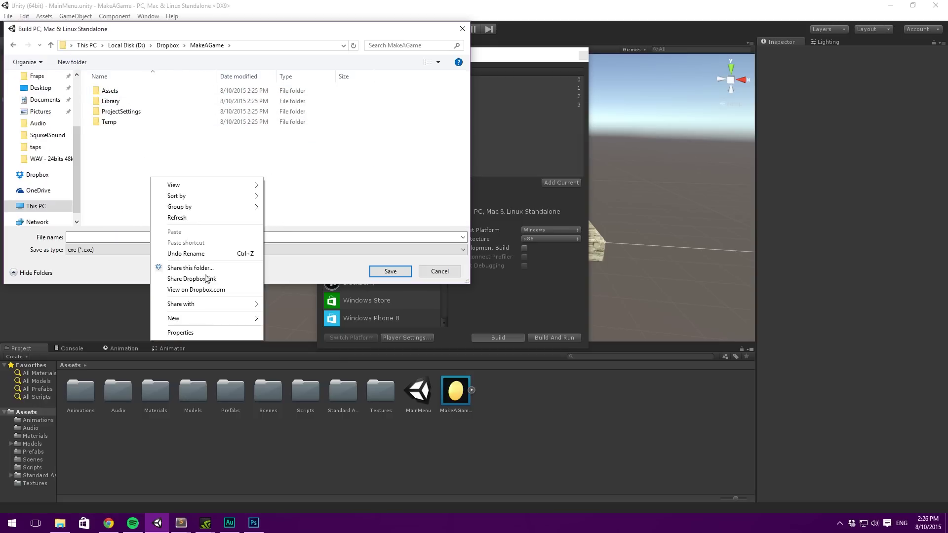
mouse_move(200, 320)
click(287, 313)
text(B)
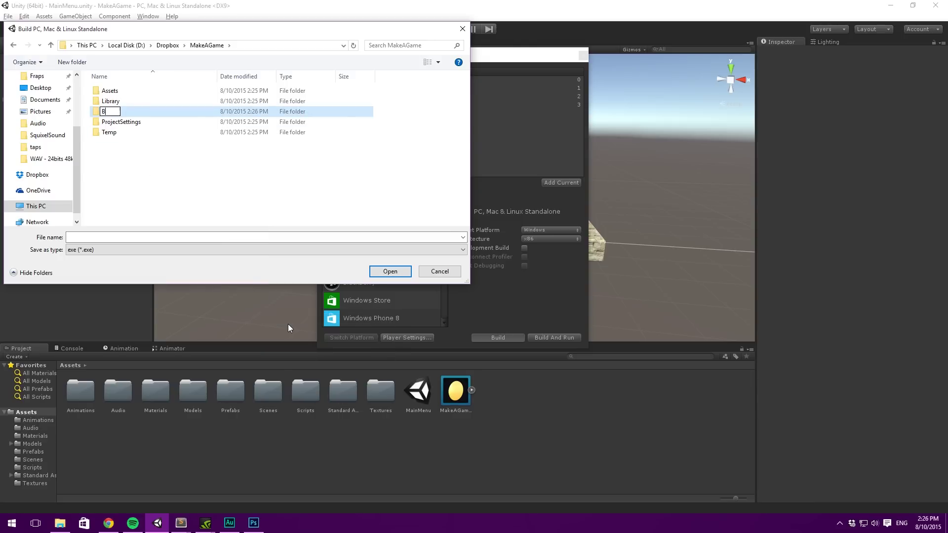
text(uilds)
key(Return)
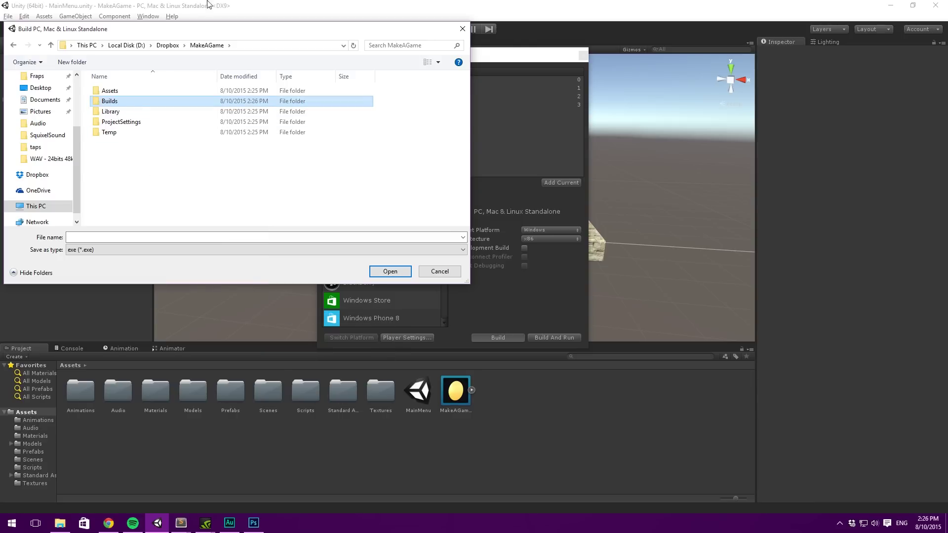
Step: Save the standalone build inside the new Builds folder under the file name TestBuild
double_click(138, 102)
click(110, 237)
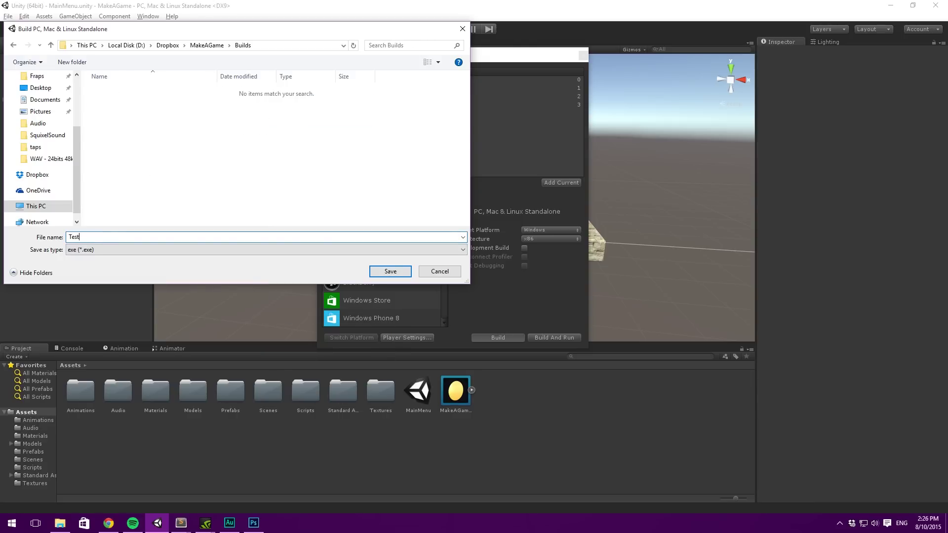
key(Return)
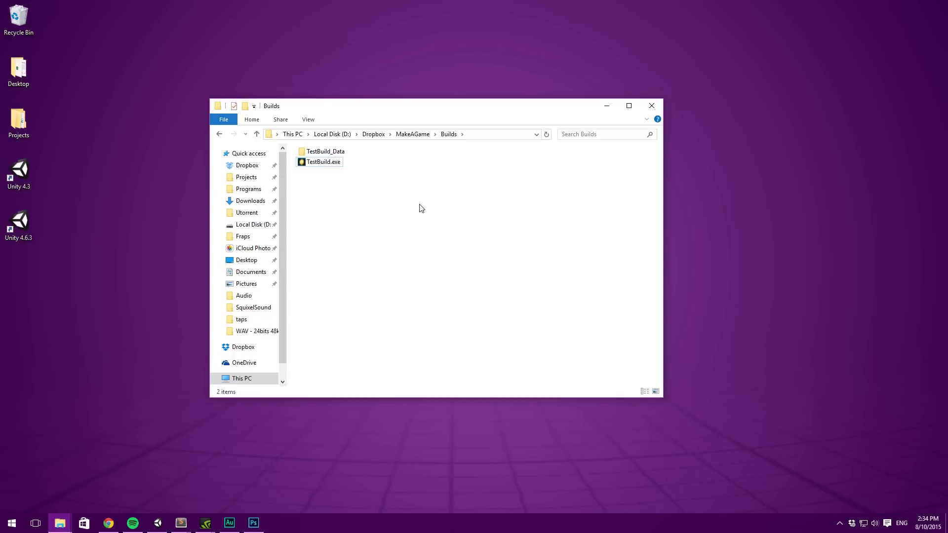
Step: Test-launch TestBuild.exe, inspect its icon at larger sizes in the Builds folder, and quit its configuration dialog
double_click(321, 163)
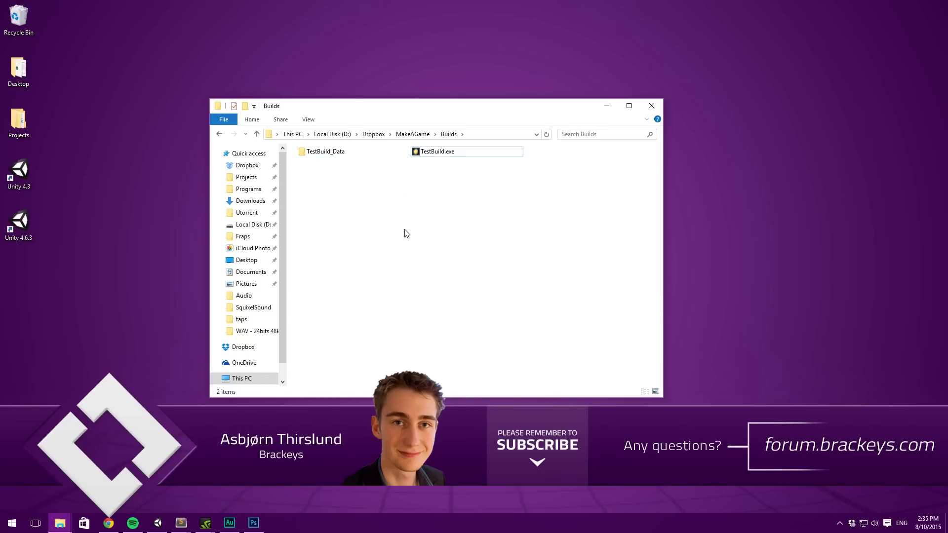
ctrl+scroll(407, 234, up, 3)
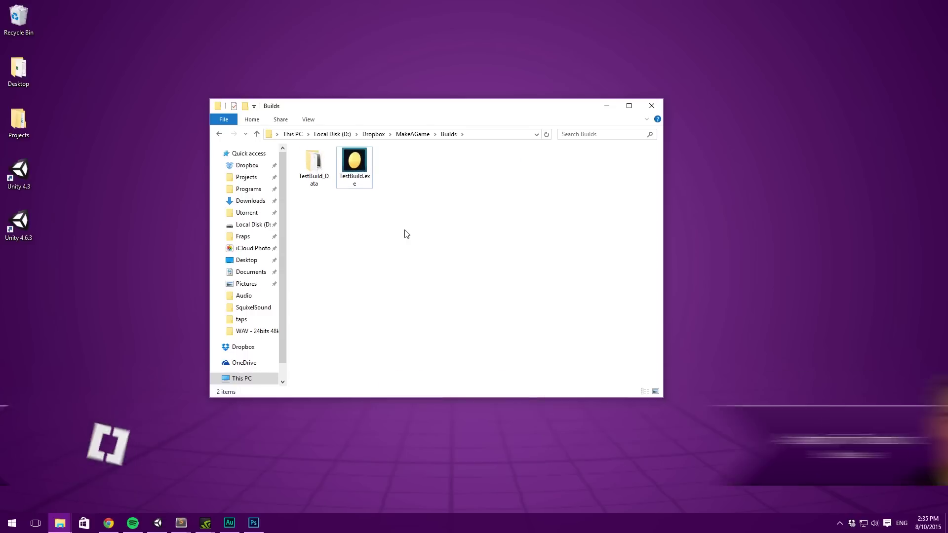
ctrl+scroll(406, 234, up, 1)
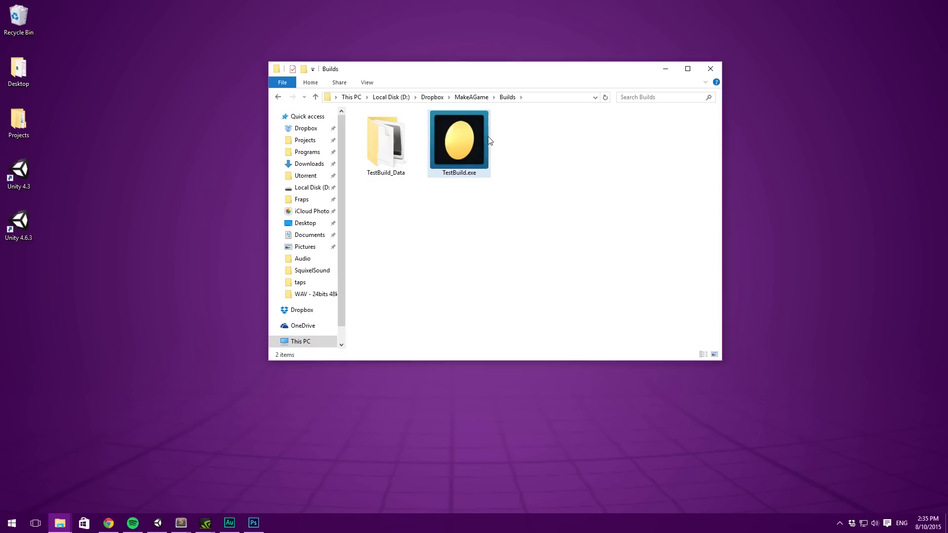
double_click(464, 143)
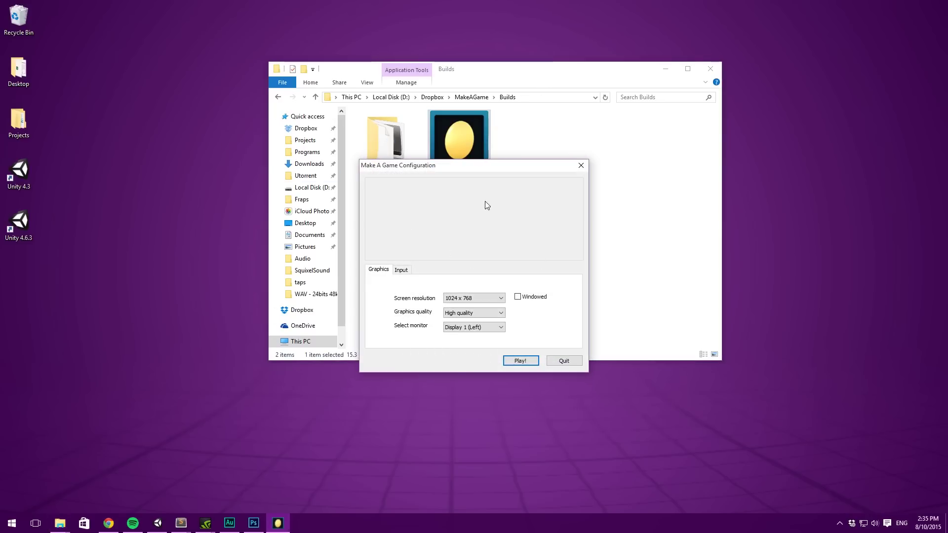
click(565, 360)
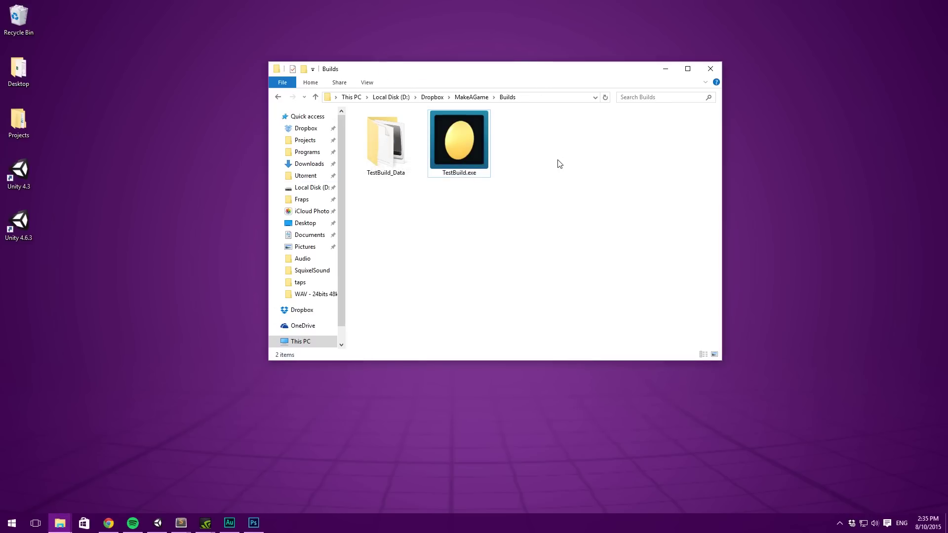
Step: Check the TestBuild.exe icon at smaller view sizes and minimize the Builds folder window
ctrl+scroll(557, 163, down, 3)
ctrl+scroll(502, 171, down, 5)
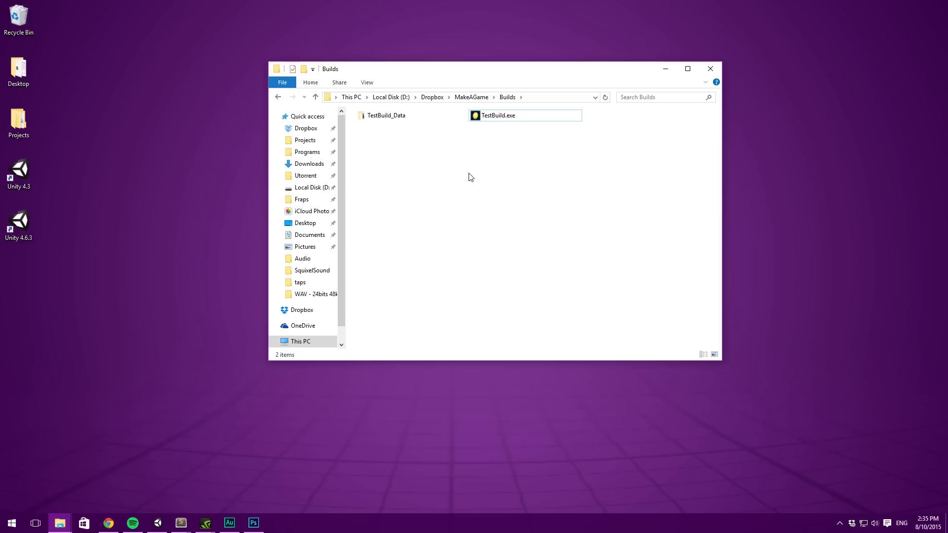
ctrl+scroll(464, 177, up, 3)
ctrl+scroll(445, 176, down, 1)
ctrl+scroll(438, 180, up, 1)
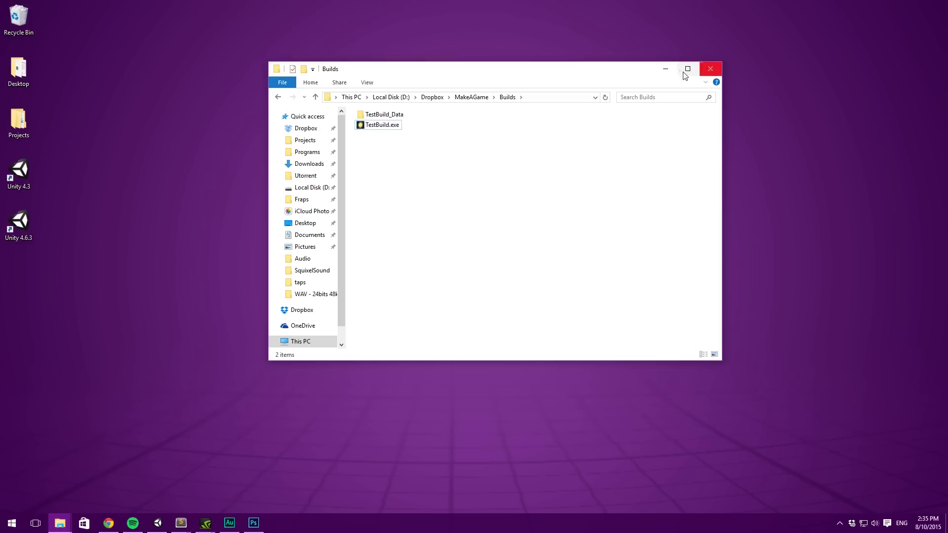
click(664, 68)
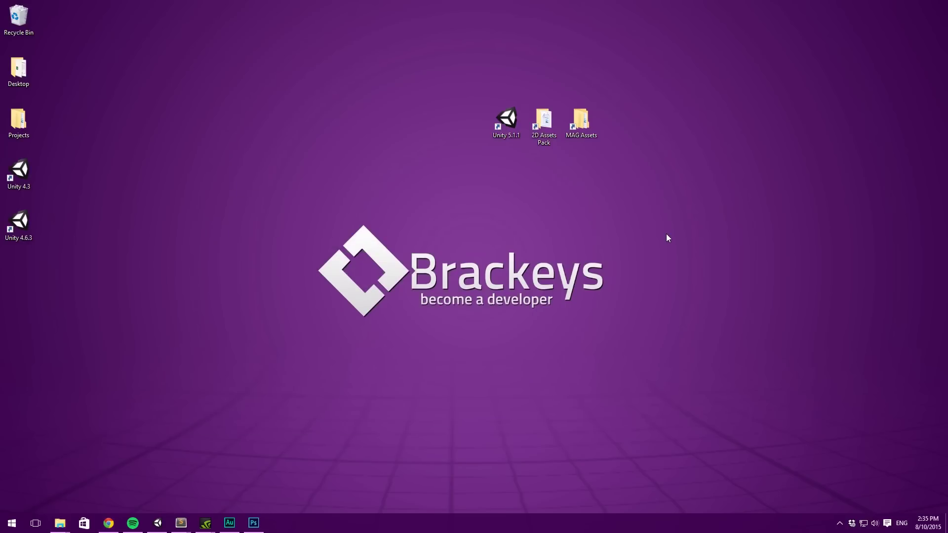